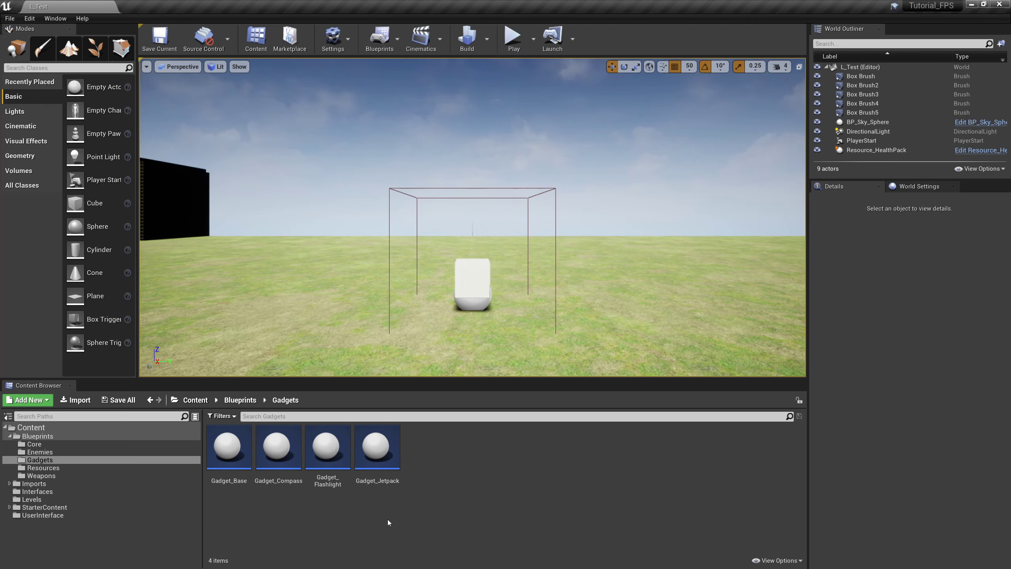
Step: In Gadget_Base, add a new variable named GadgetName of type Text
double_click(229, 466)
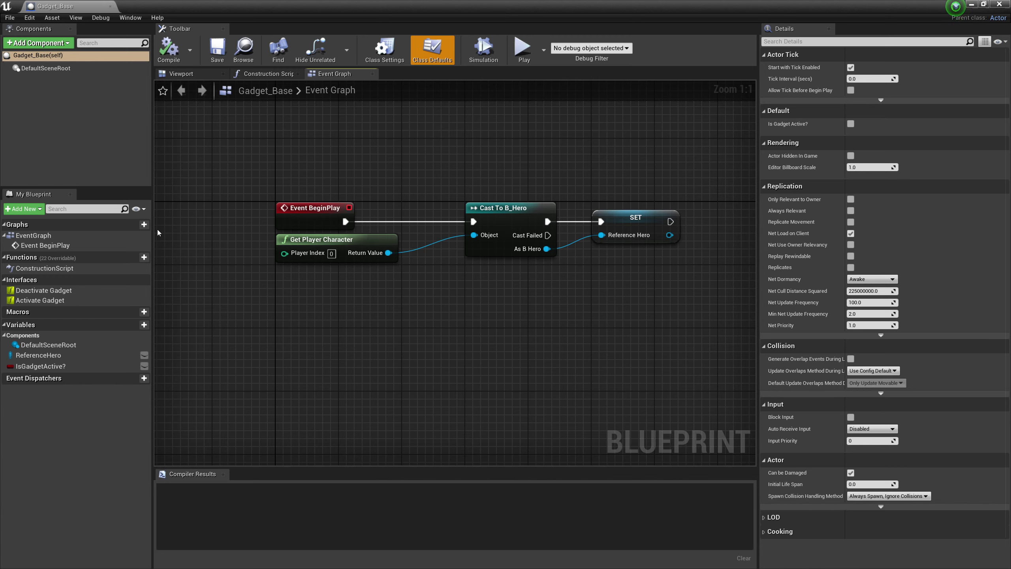
left_click(140, 325)
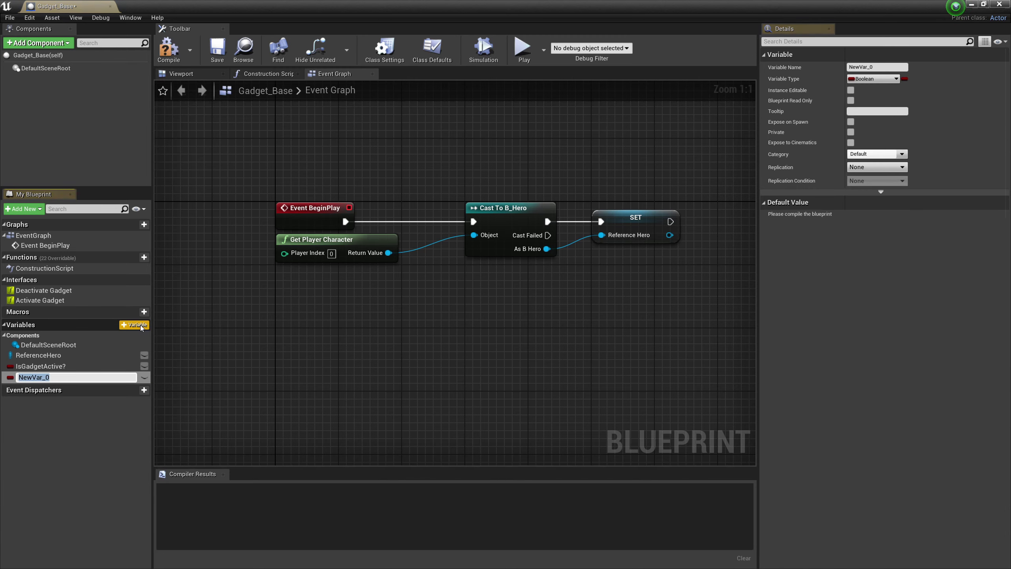
type("GadgetName")
key("Return")
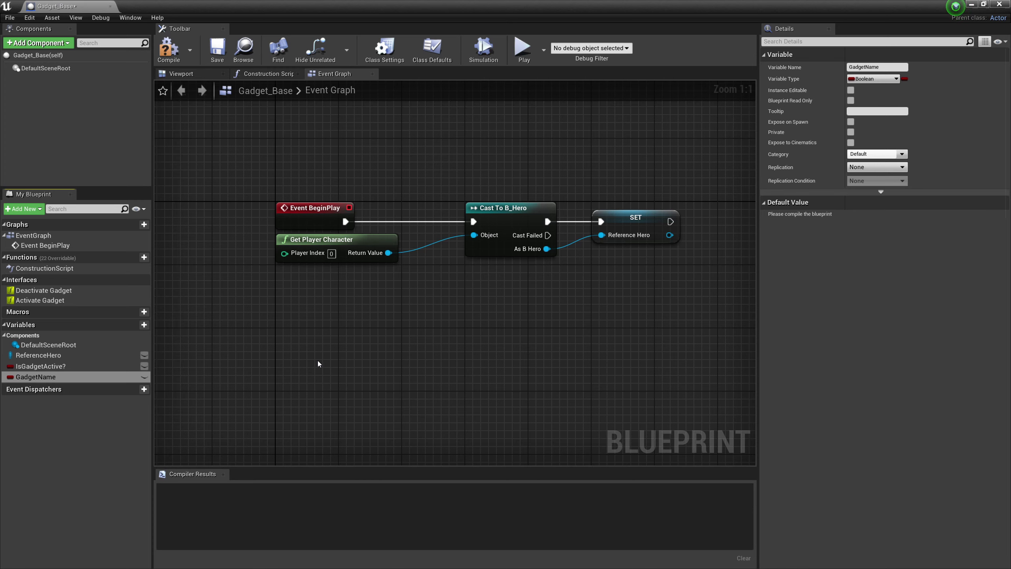
left_click(868, 79)
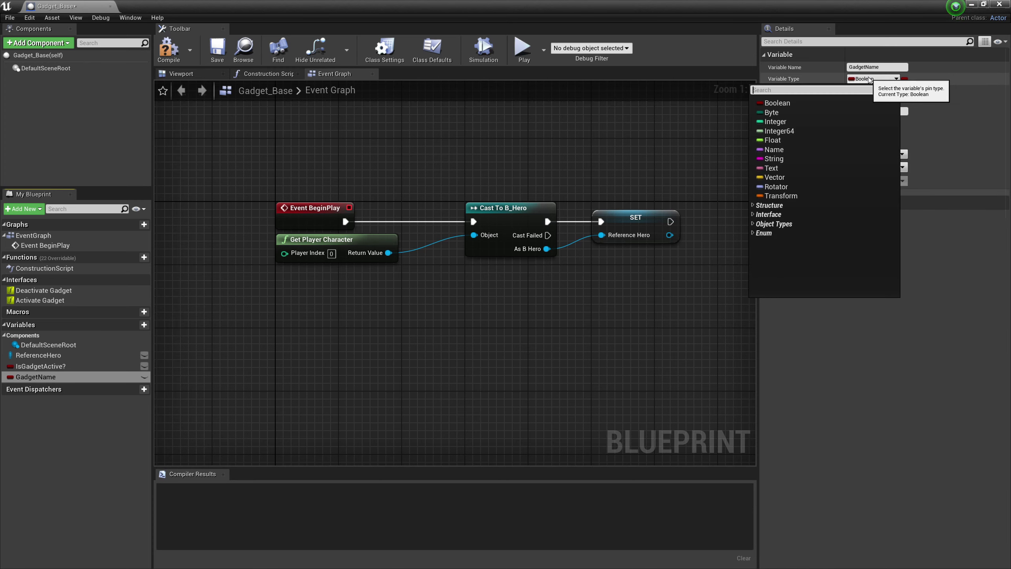
left_click(801, 170)
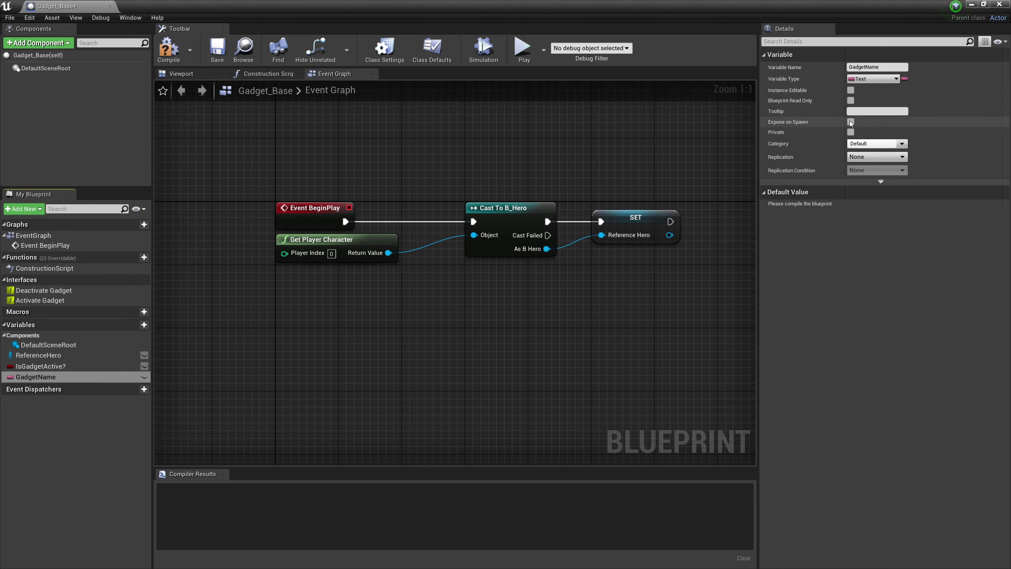
Step: Compile, set GadgetName's default value to 'Empty', then compile and save Gadget_Base
left_click(169, 54)
left_click(218, 49)
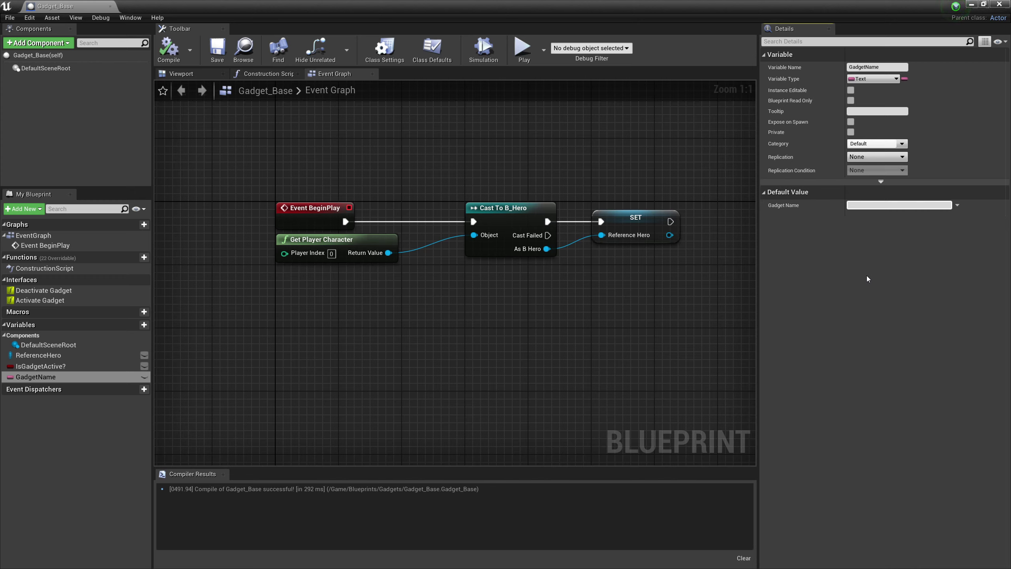
type("Empty")
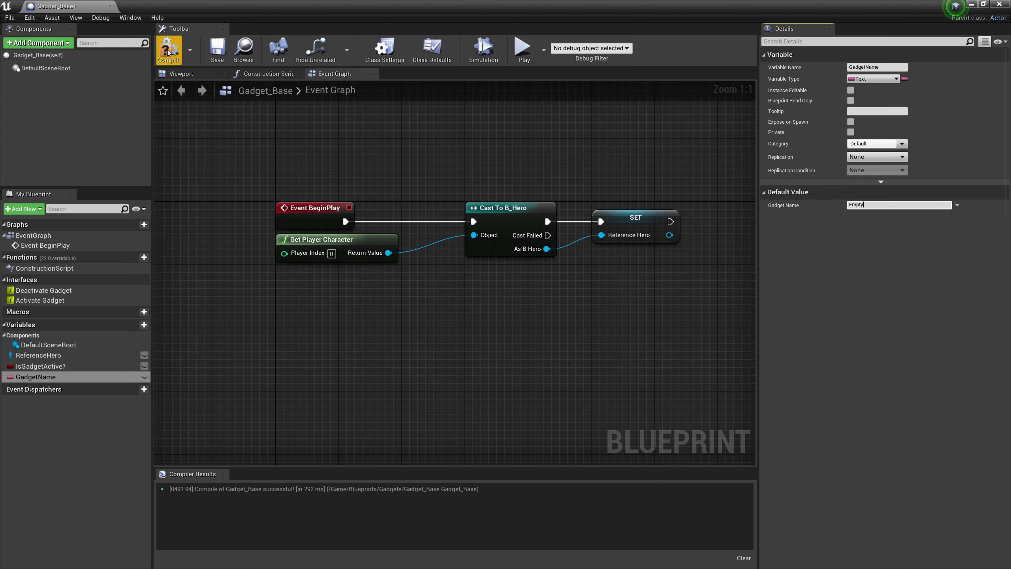
left_click(168, 53)
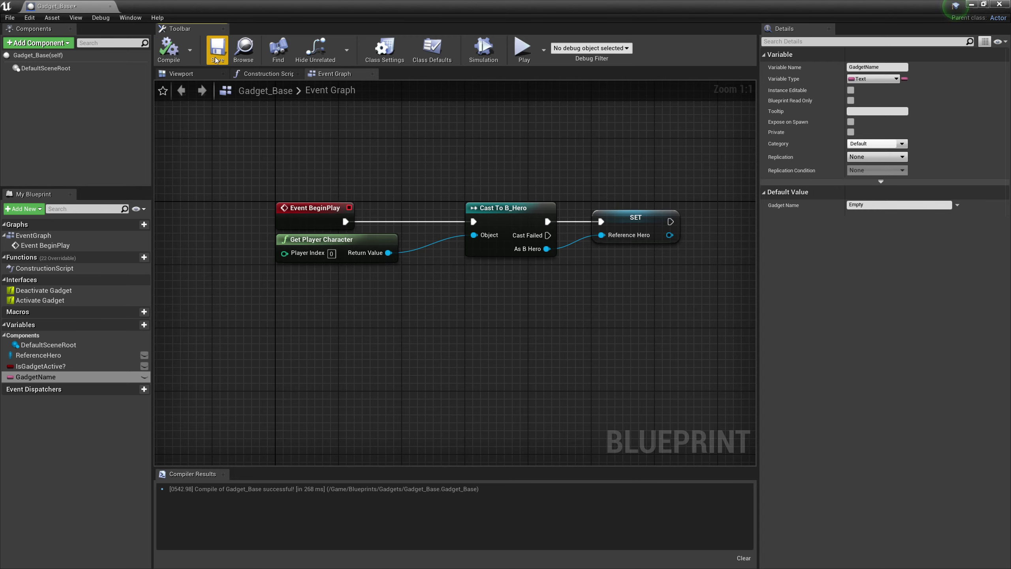
left_click(217, 49)
Step: Dock the Gadget_Base editor as a tab beside L_Test and return to the level's gadget blueprints
left_click(109, 6)
left_click_drag(135, 30, 151, 7)
left_click(82, 7)
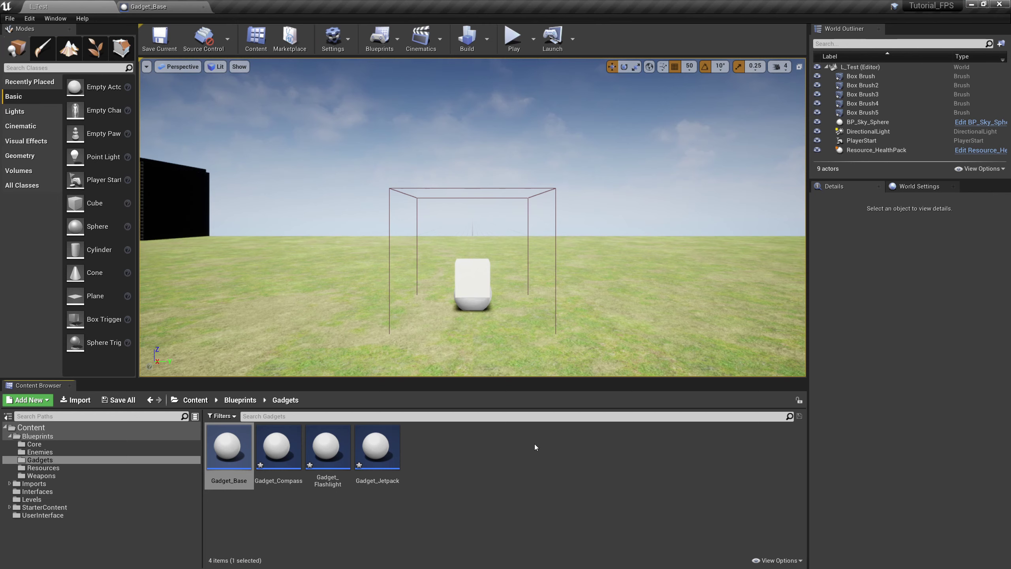
mouse_move(275, 477)
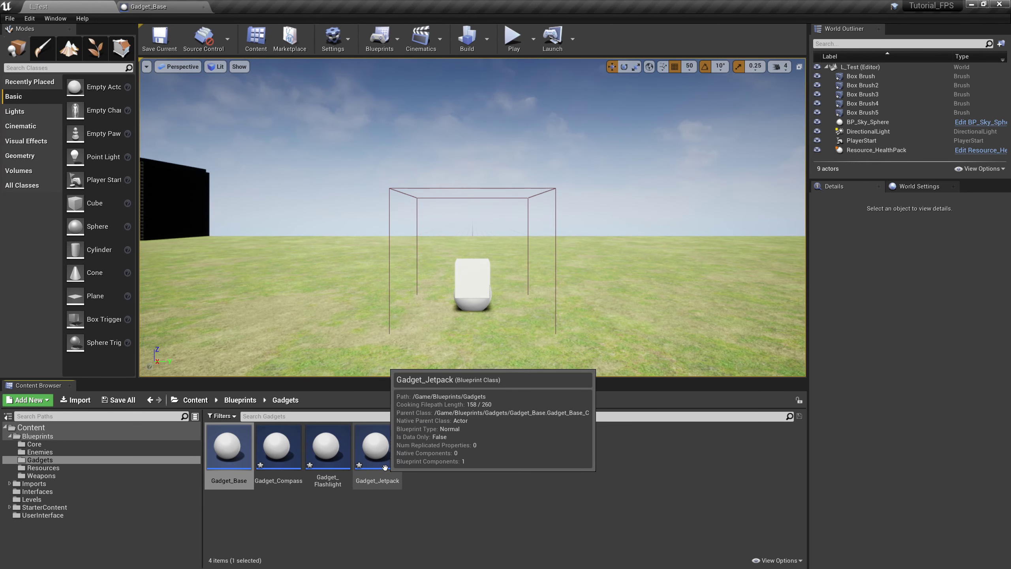
mouse_move(326, 471)
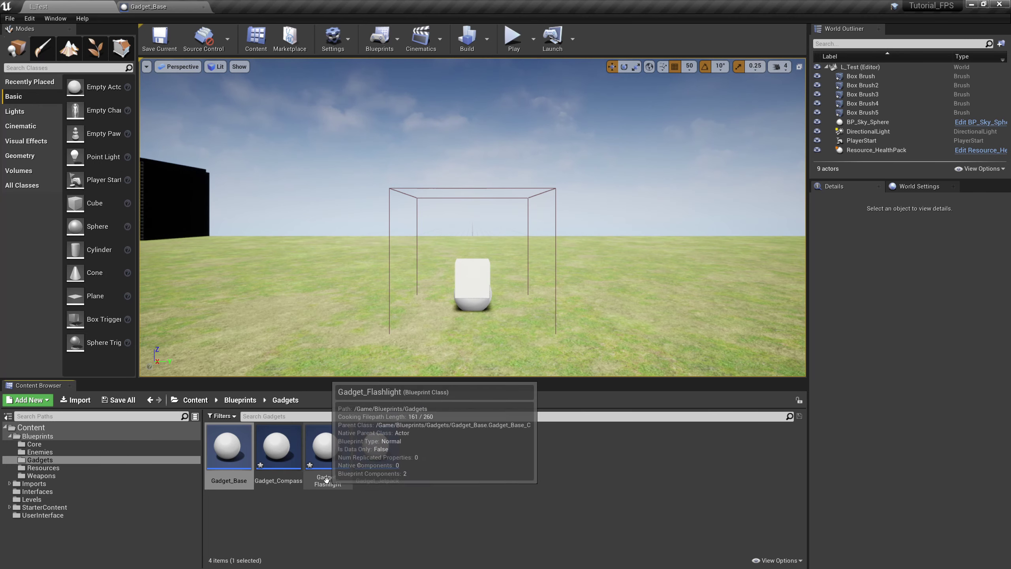
Step: Set Gadget_Flashlight's Gadget Name default to 'Flashlight', compile and save it
double_click(326, 454)
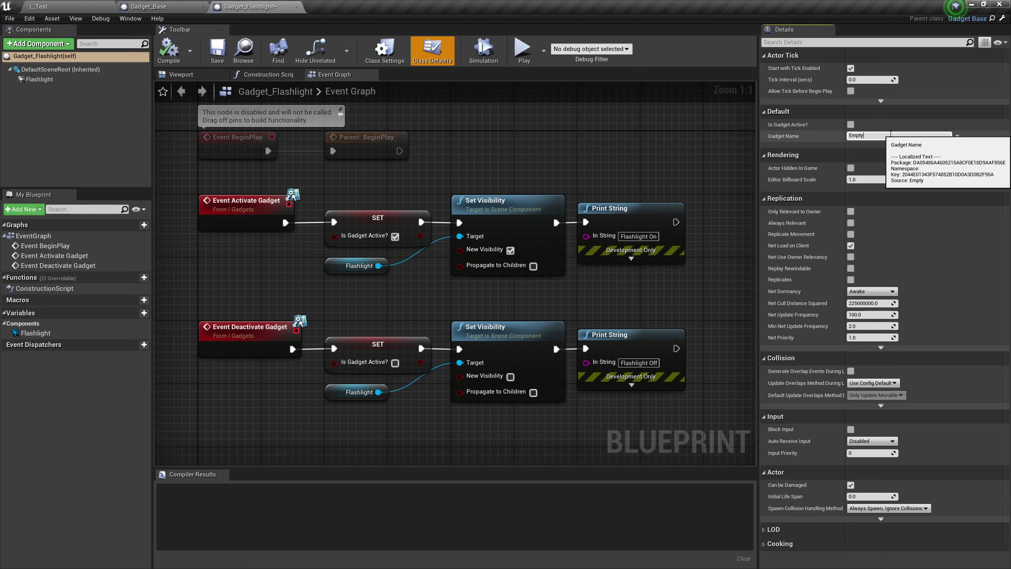
double_click(890, 135)
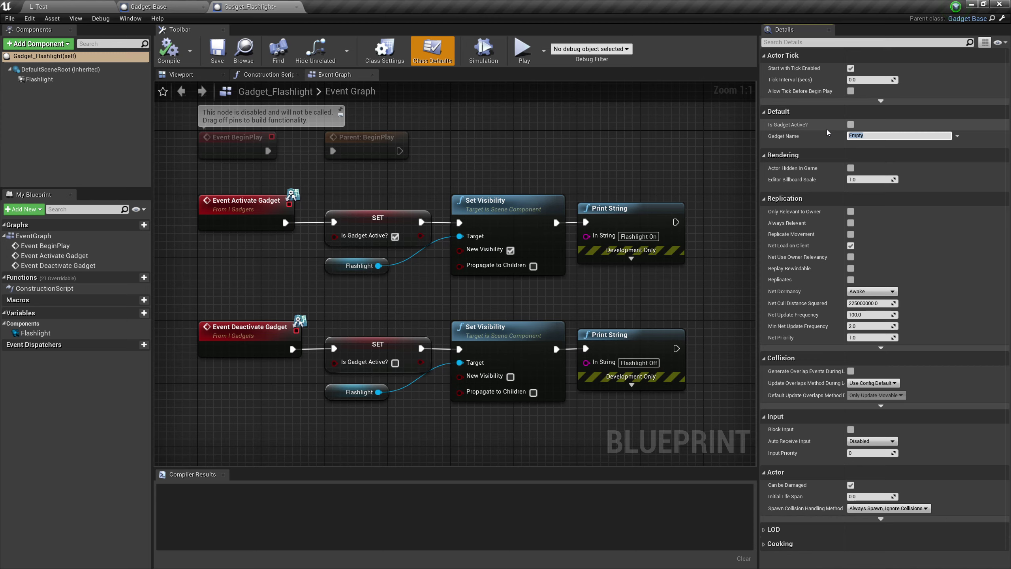
type("Flashlight")
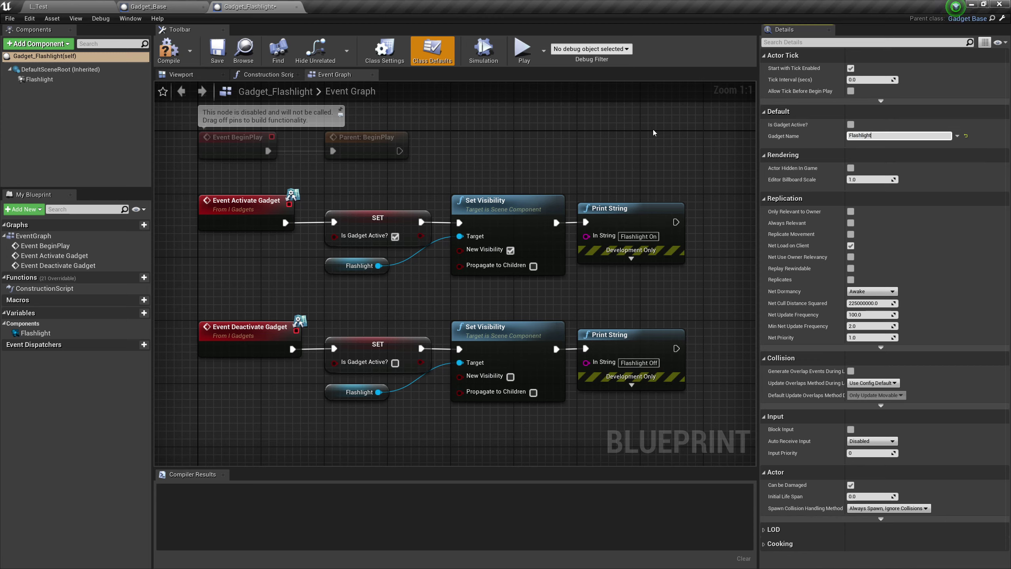
left_click(168, 50)
left_click(217, 50)
left_click(90, 5)
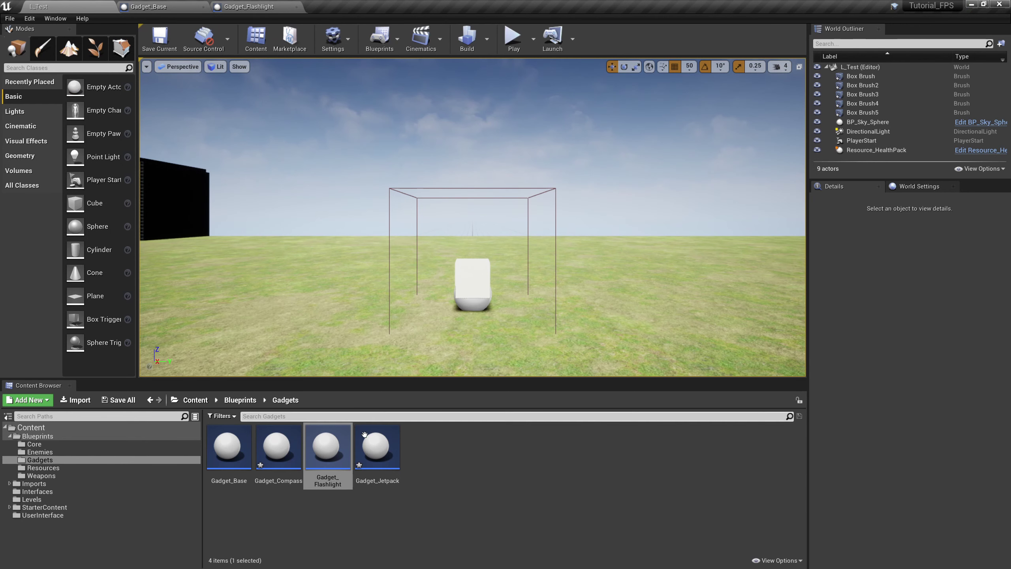
Step: Set Gadget_Compass's Gadget Name default to 'Compass' and compile it
double_click(286, 480)
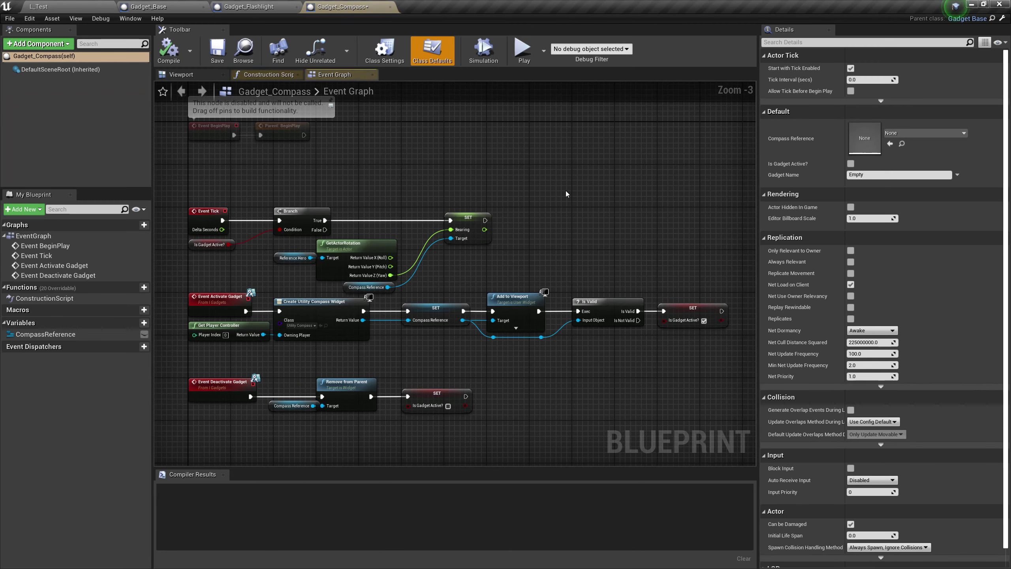
left_click(876, 175)
type("Compass")
key("Return")
left_click(176, 60)
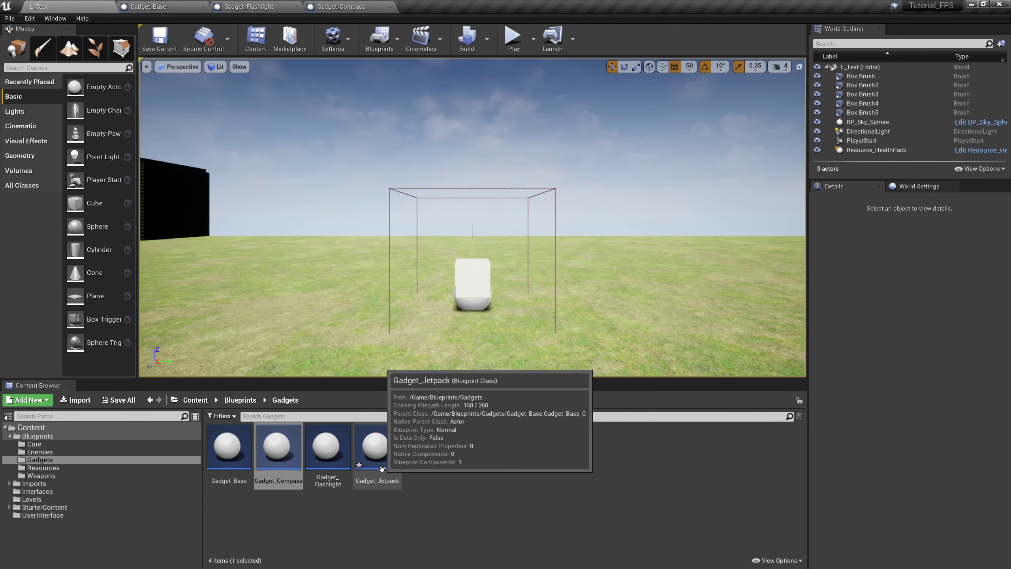
Step: Set Gadget_Jetpack's Gadget Name default to 'Jetpack', compile and save it
double_click(374, 449)
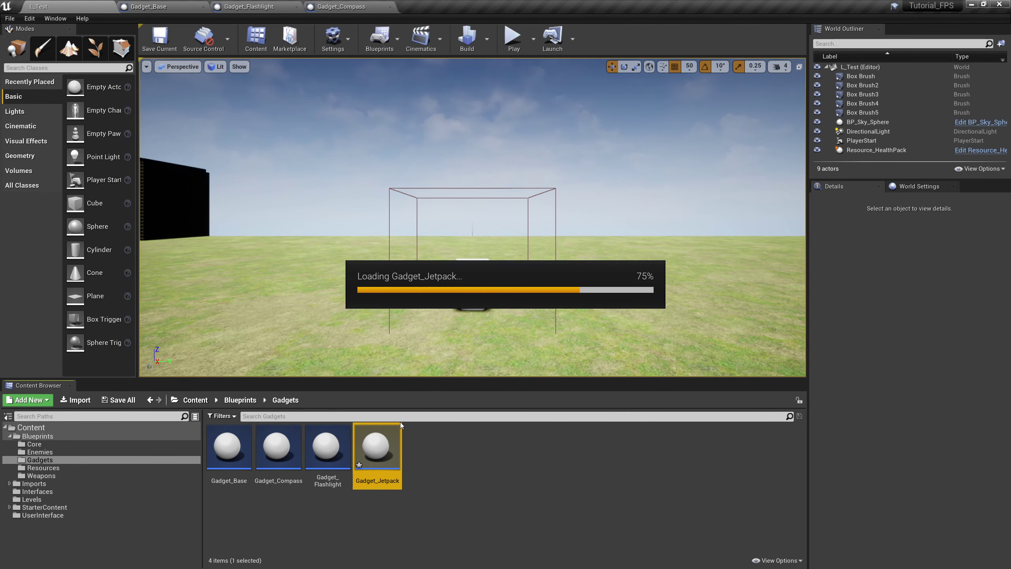
double_click(879, 135)
type("Jetpack")
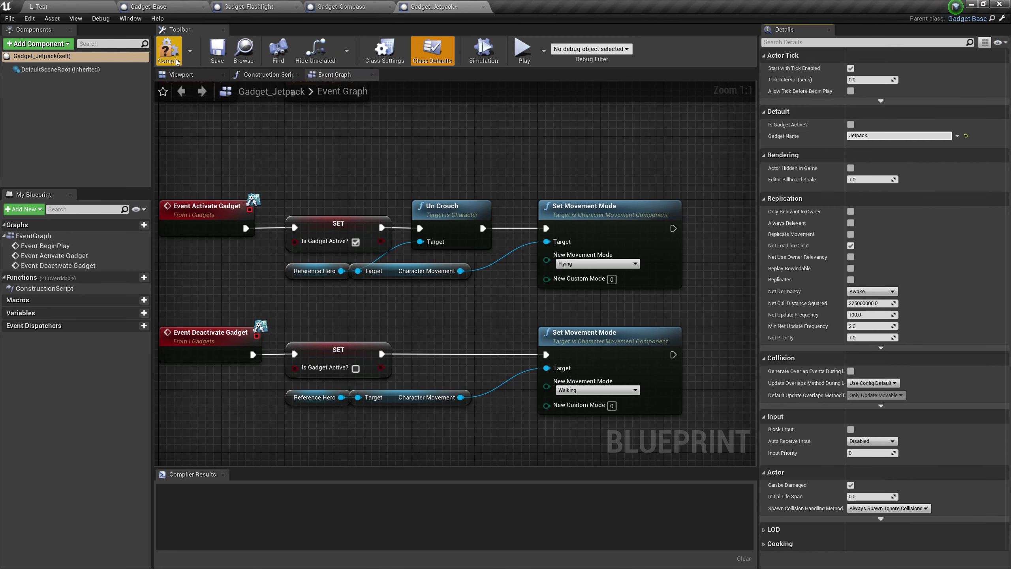
left_click(168, 50)
left_click(218, 54)
Step: Open the HUD_Player widget from the UserInterface folder
left_click(39, 6)
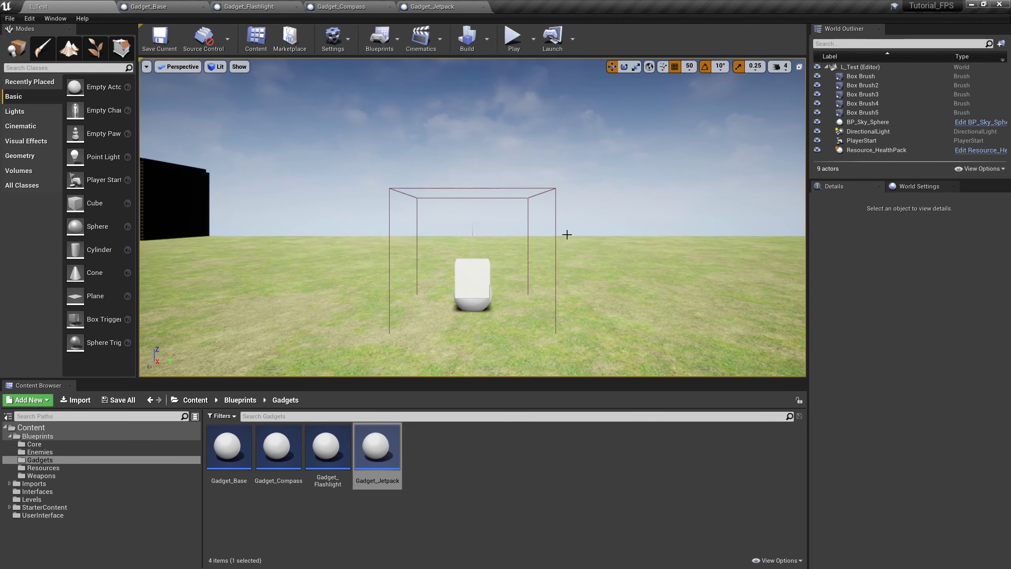
left_click(481, 458)
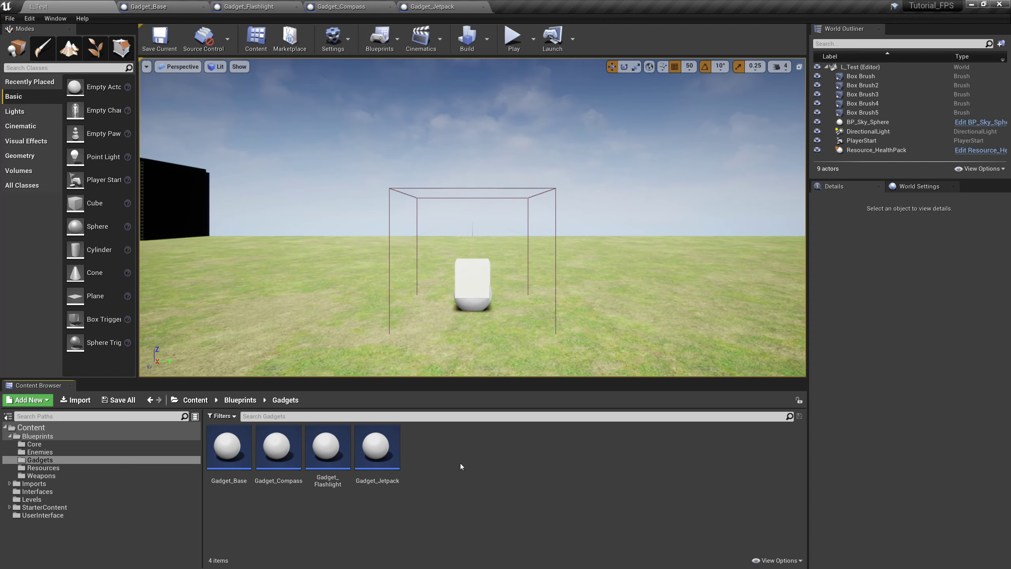
left_click(38, 516)
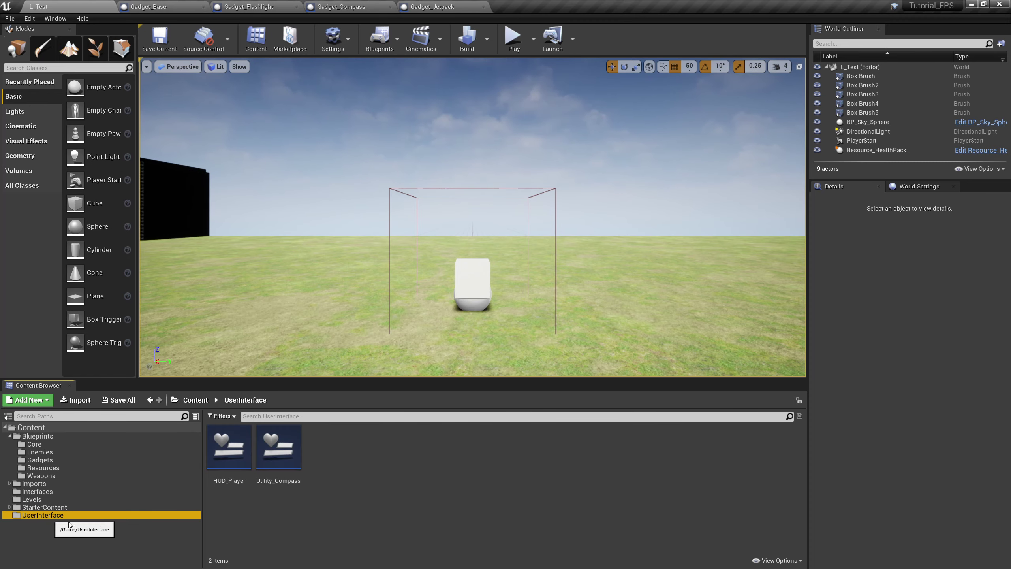
double_click(229, 478)
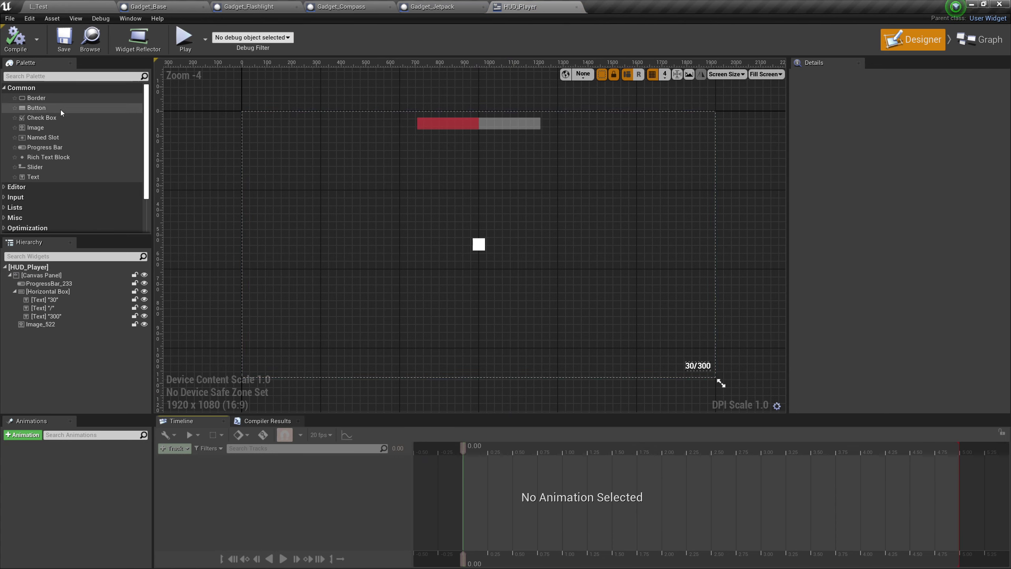
Step: Add a Horizontal Box from the Palette near the HUD's bottom centre
left_click(60, 75)
type("ho")
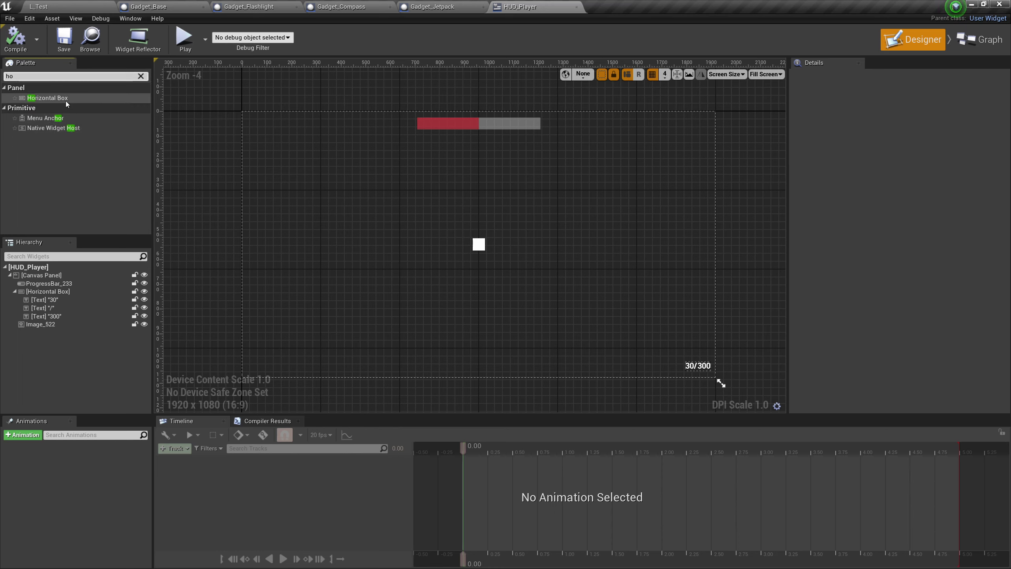
left_click_drag(54, 98, 468, 357)
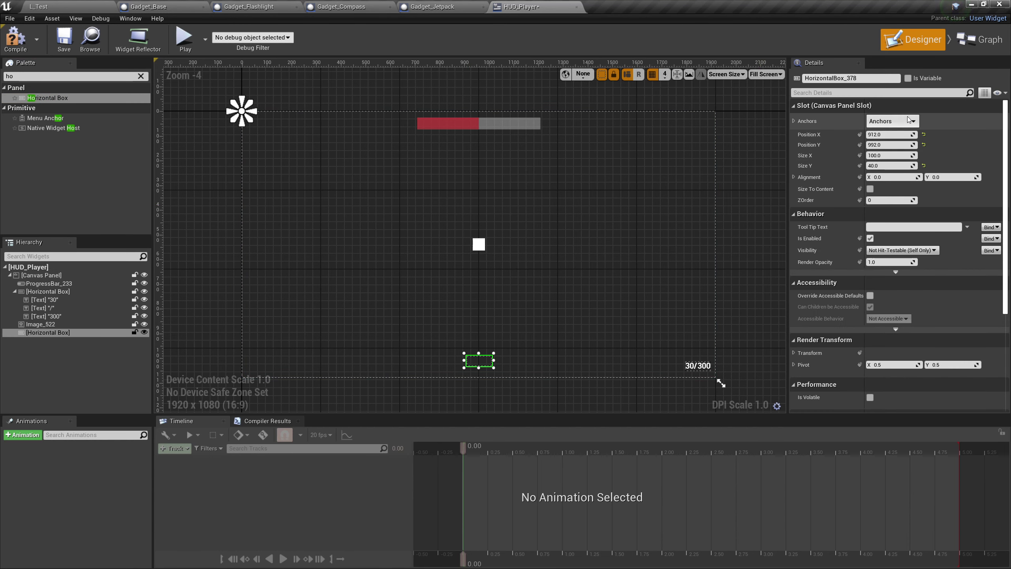
Step: Anchor the Horizontal Box to bottom centre with alignment 0.5 / 0.5
left_click(897, 124)
left_click(919, 226)
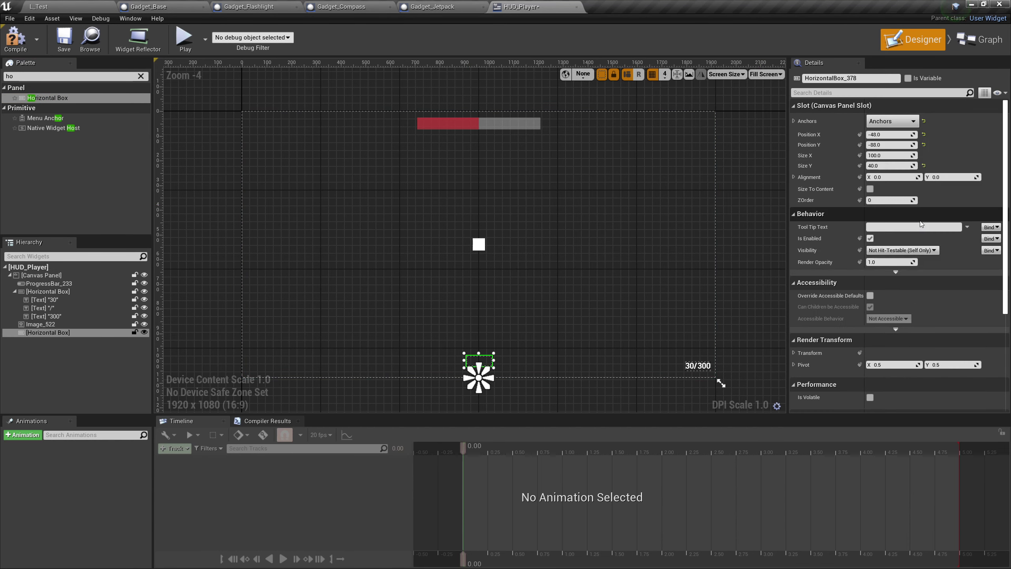
left_click(892, 177)
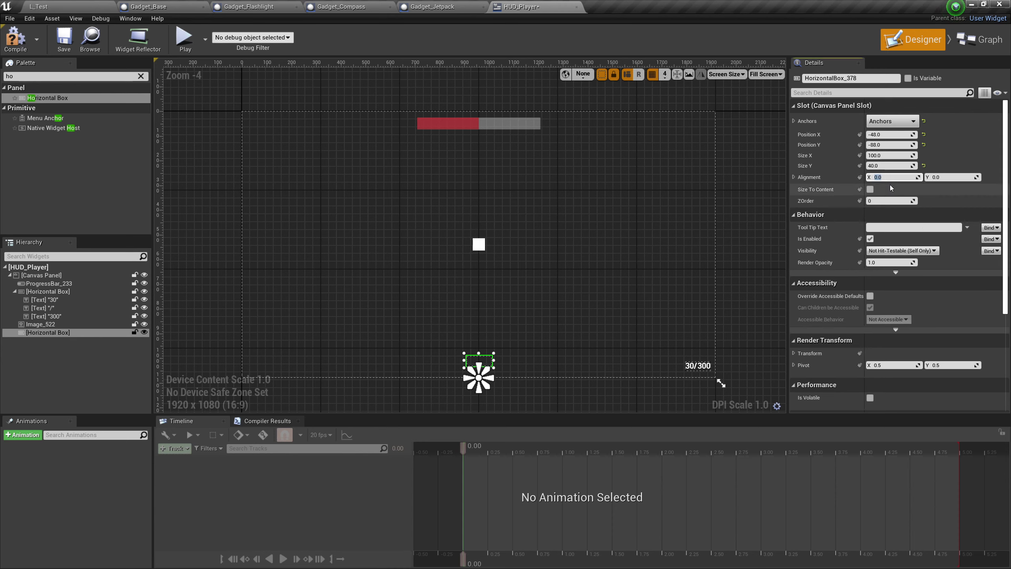
type("0.5")
key("Tab")
type("0.5")
key("Return")
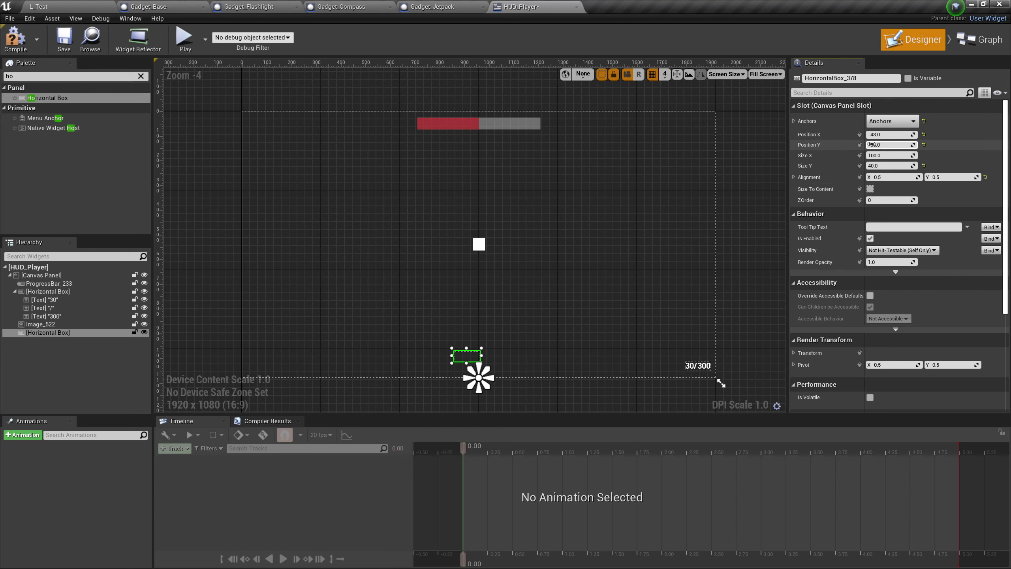
Step: Set the box's Position X and Y to 0, then start editing Position Y toward -50
left_click(891, 135)
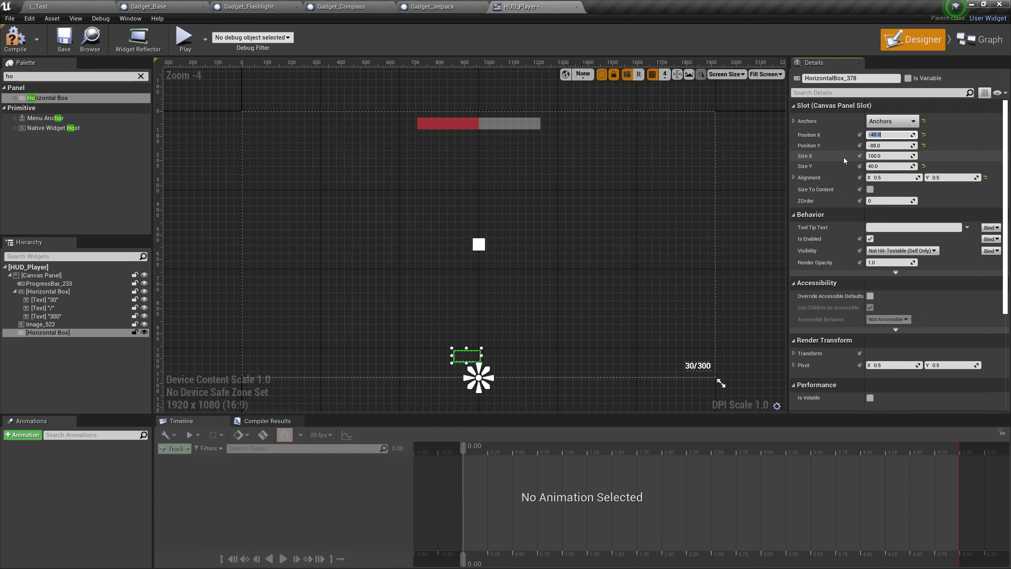
type("0")
key("Tab")
type("0")
key("Tab")
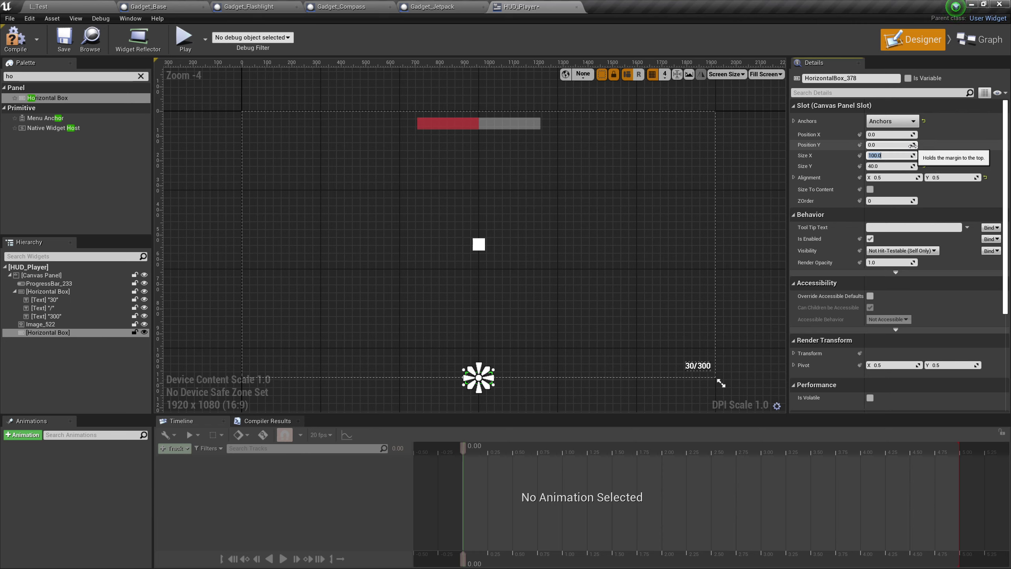
left_click_drag(911, 145, 909, 145)
left_click(887, 145)
Step: Finish the -50 Position Y entry and pan the canvas to locate the new box
type("-5")
left_click(447, 357)
scroll(543, 311, "up", 5)
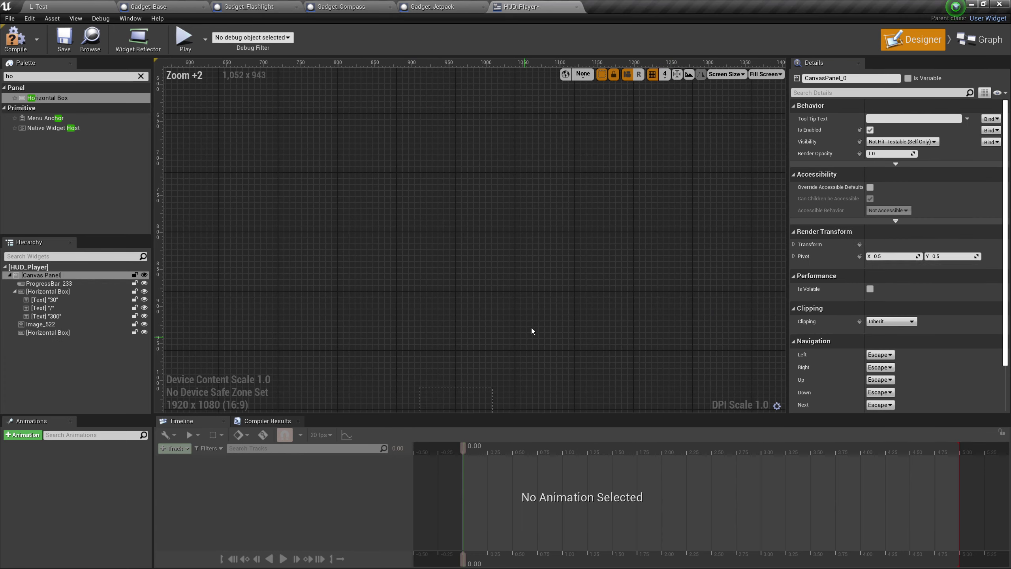
scroll(473, 220, "down", 1)
right_click_drag(501, 209, 548, 277)
scroll(519, 250, "down", 5)
scroll(546, 270, "up", 6)
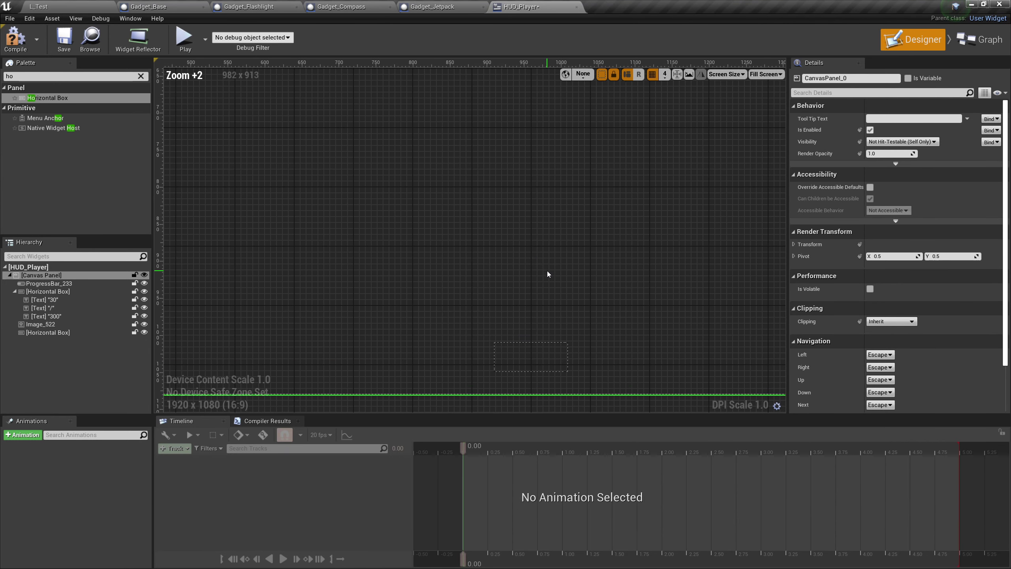
Step: Rename the ammo counter's horizontal box to AmmunitionHB
left_click(99, 333)
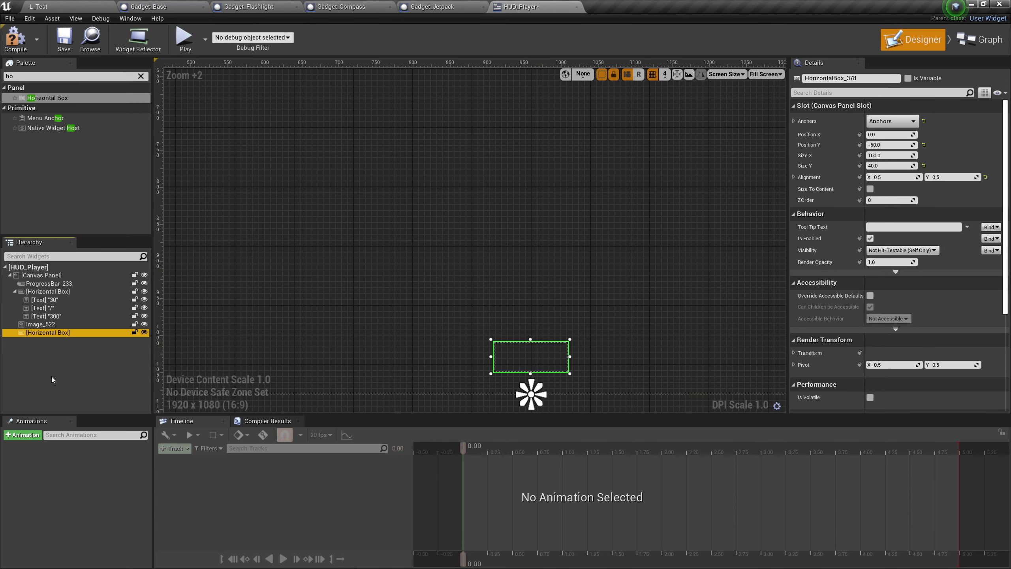
left_click(46, 292)
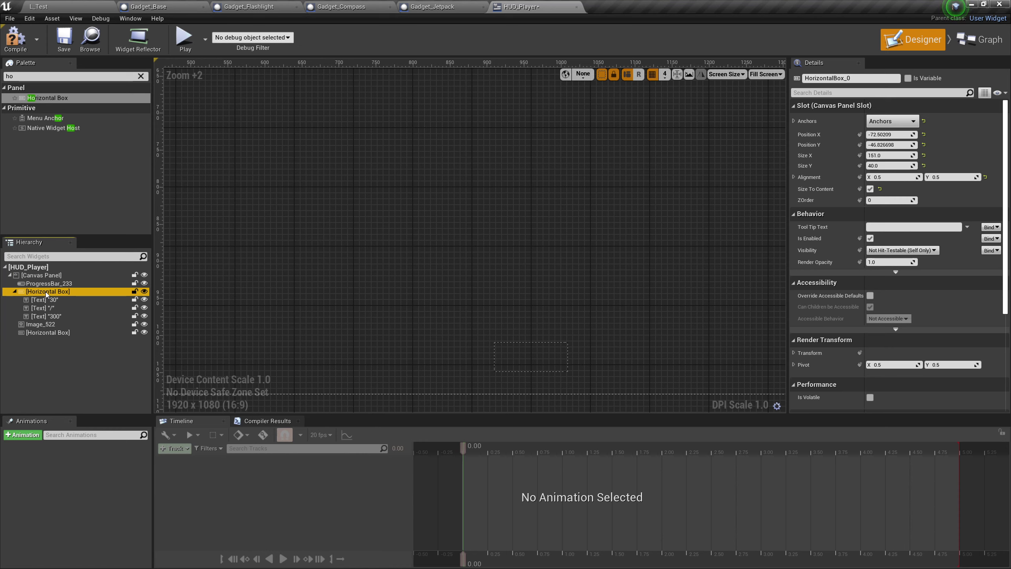
left_click(66, 332)
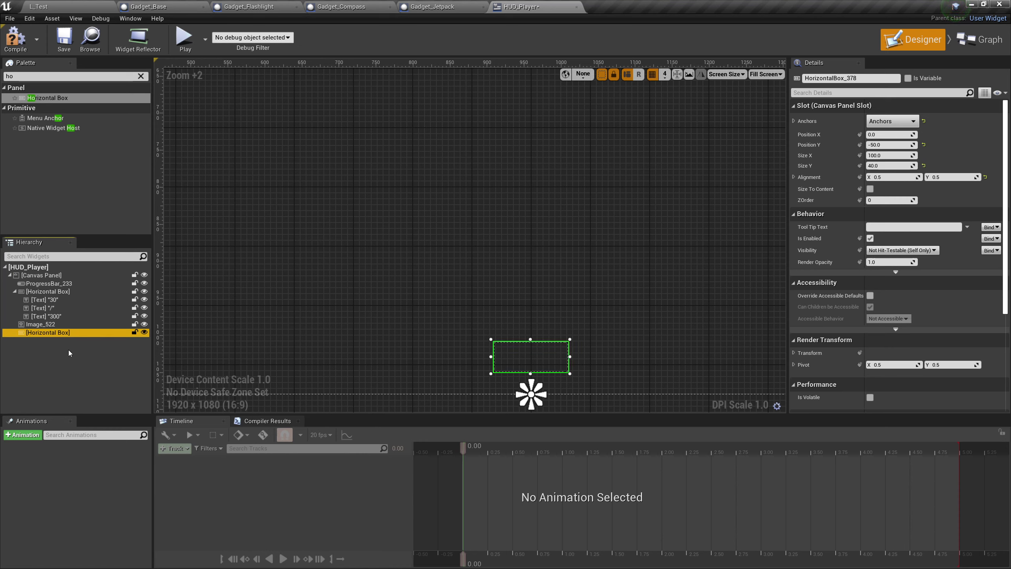
left_click(60, 292)
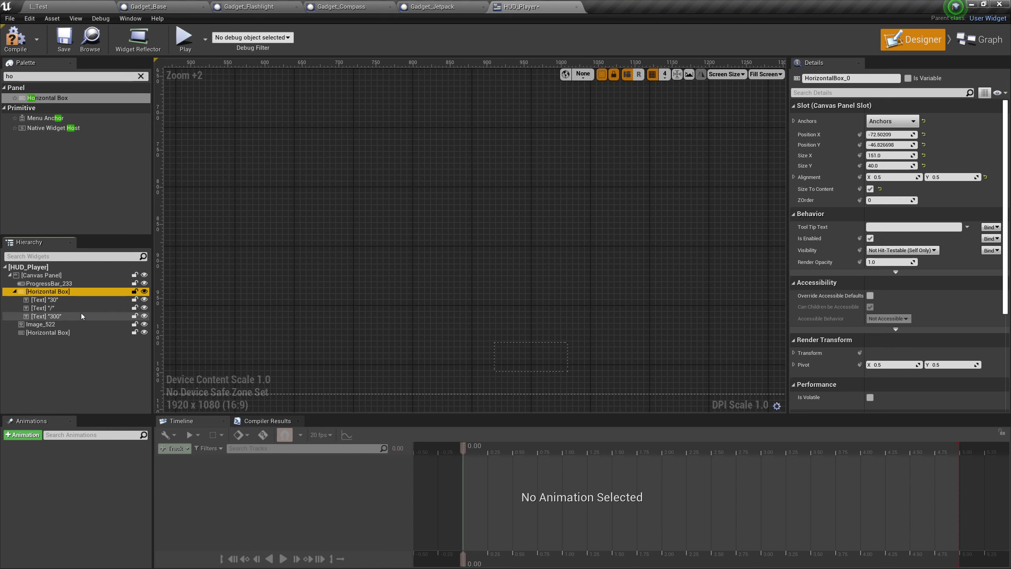
key("F2")
type("AmmunitionHB")
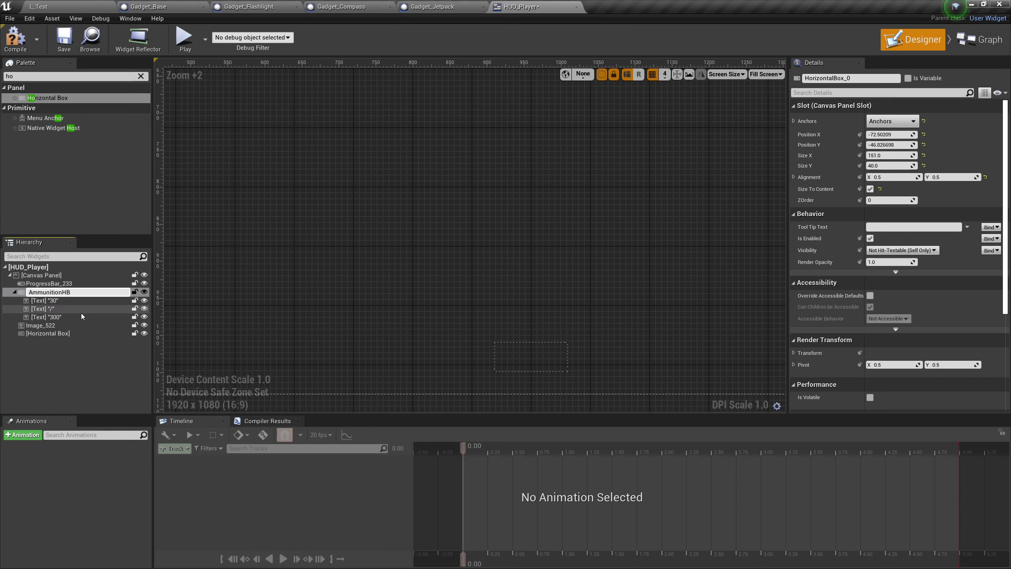
key("Return")
Step: Rename the new empty horizontal box to GadgetsHB
left_click(86, 332)
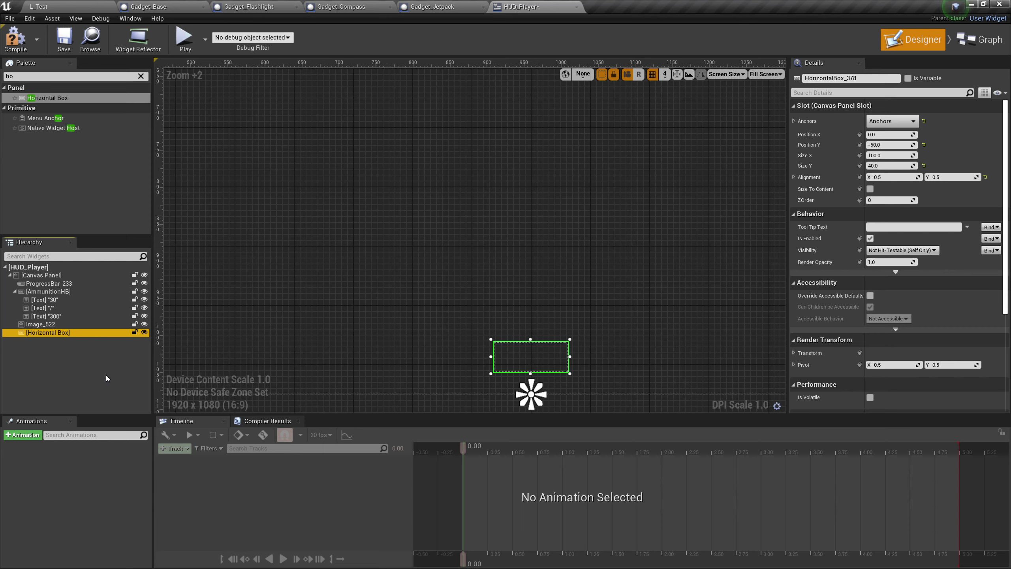
key("F2")
type("GadgetHB")
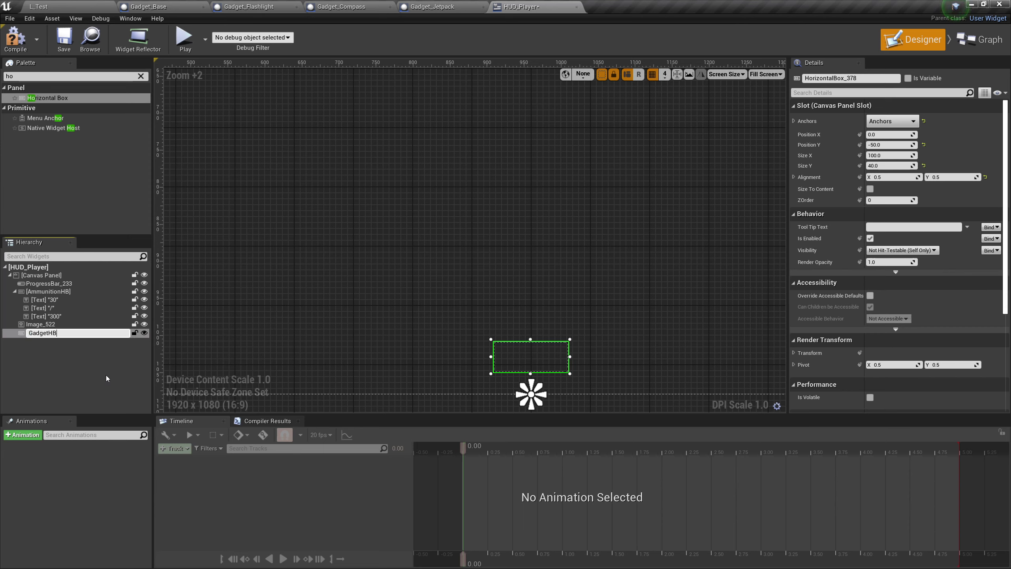
key("BackSpace")
key("BackSpace")
type("sHB")
key("Return")
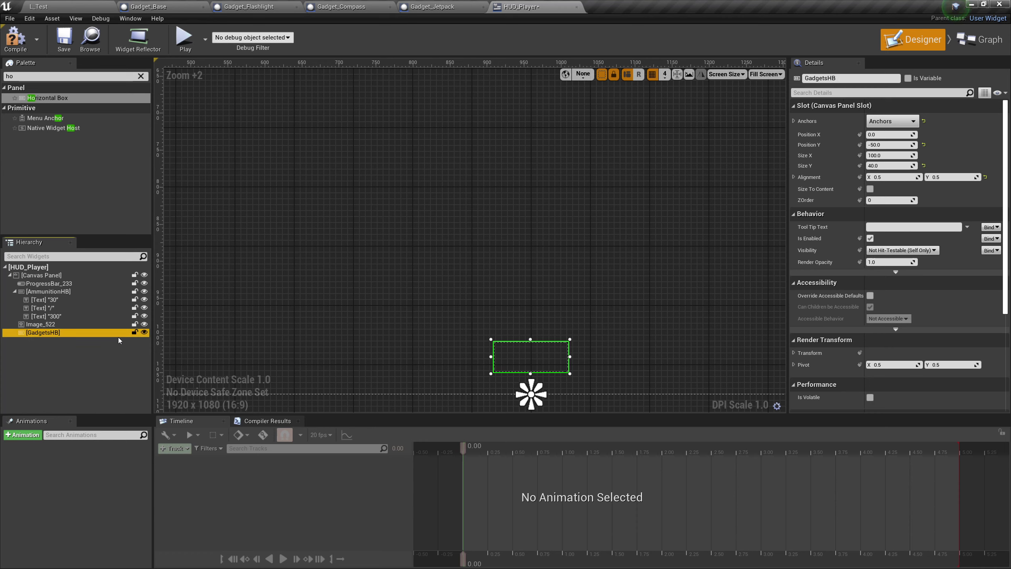
Step: Add two text blocks to GadgetsHB reading 'Gadget Slot1' and 'Gadget Slot 2'
left_click(141, 76)
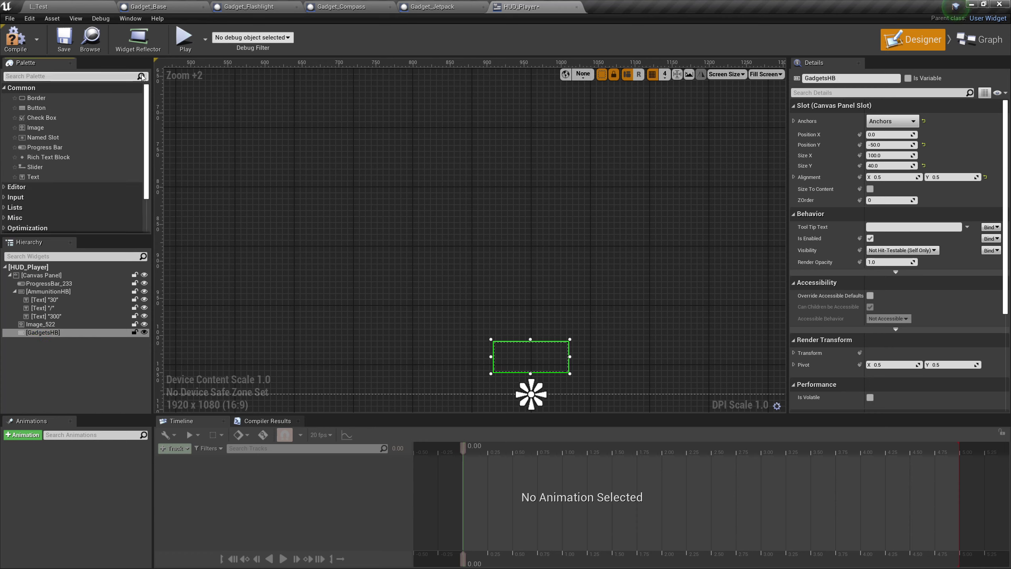
left_click_drag(36, 176, 505, 351)
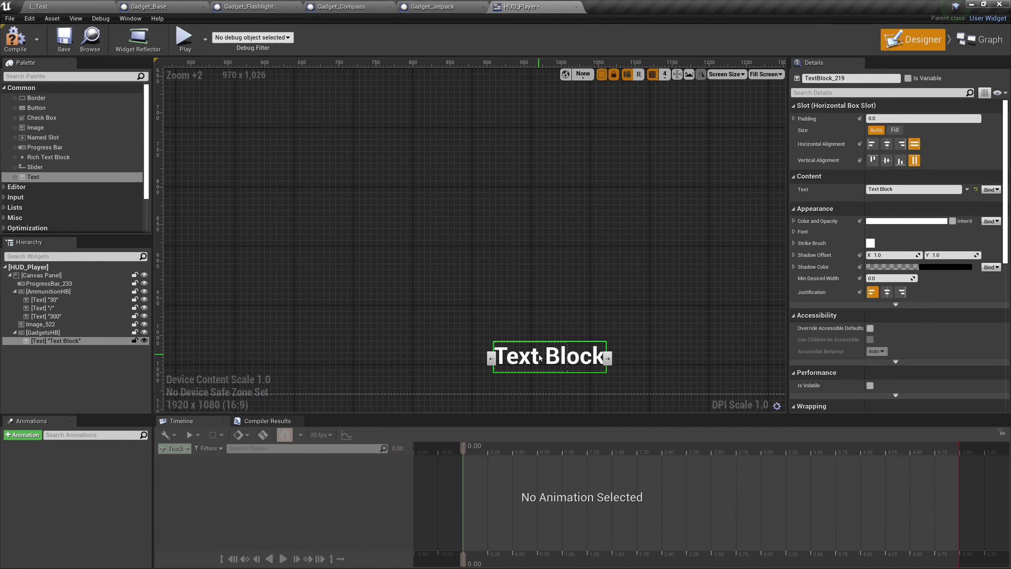
left_click(916, 189)
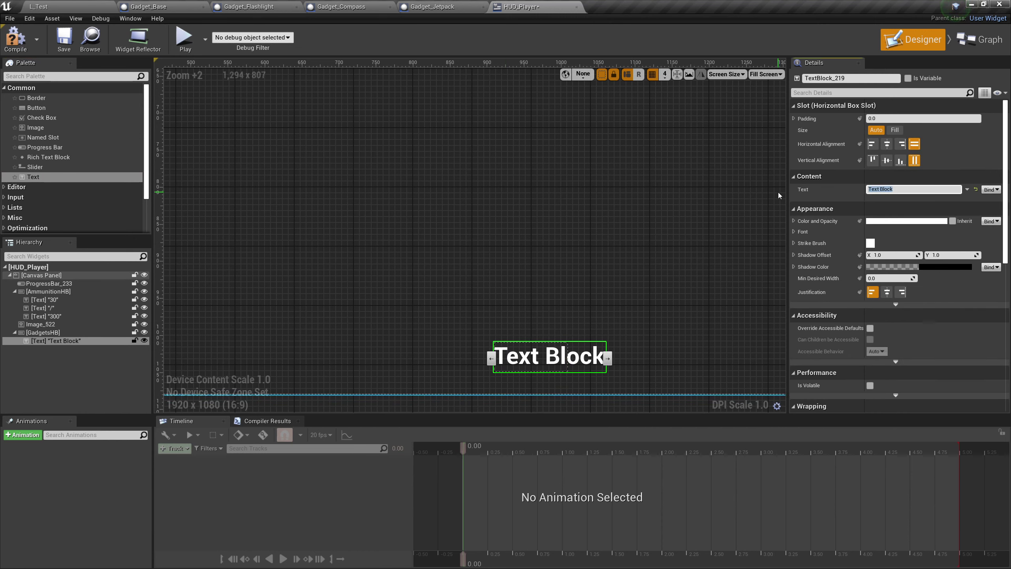
type("Gadget Slot1")
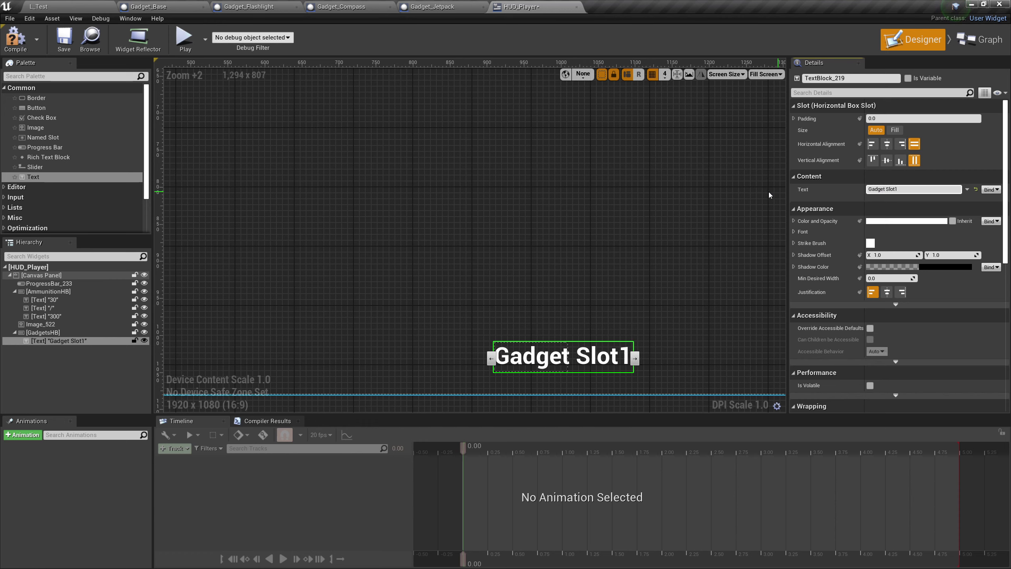
left_click_drag(33, 176, 597, 351)
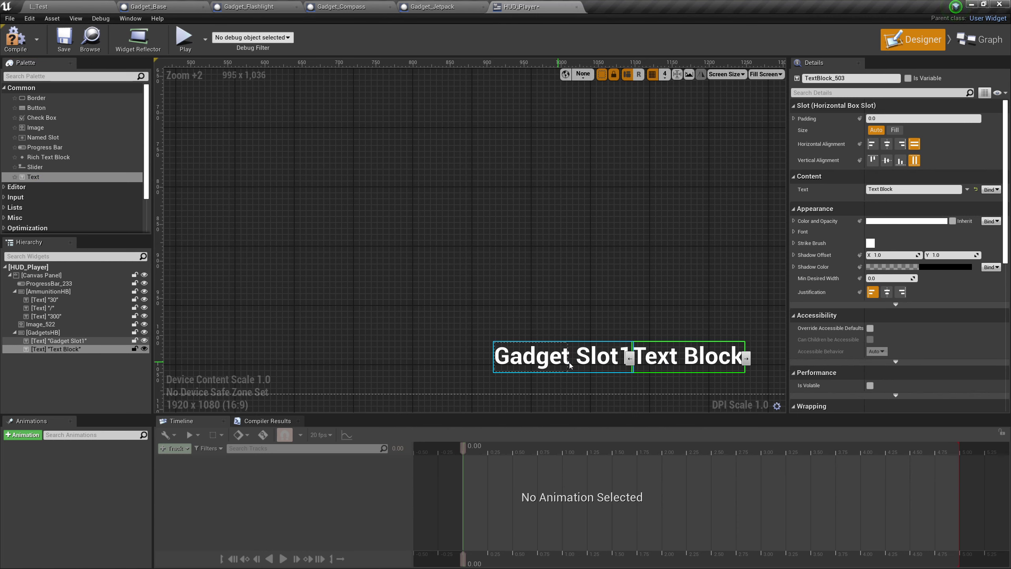
left_click(905, 189)
type("Gadge")
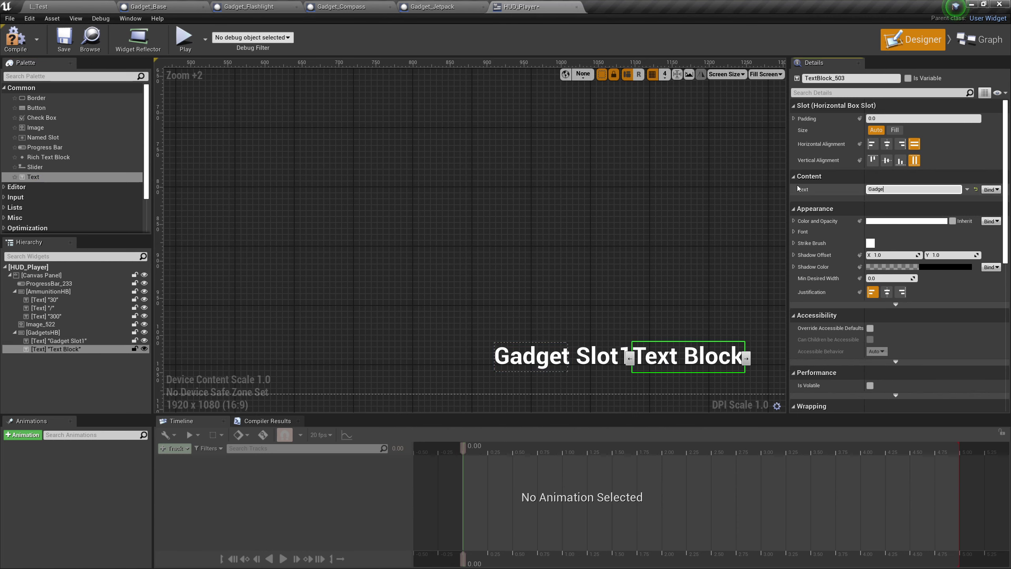
type("t Slot 2")
key("Return")
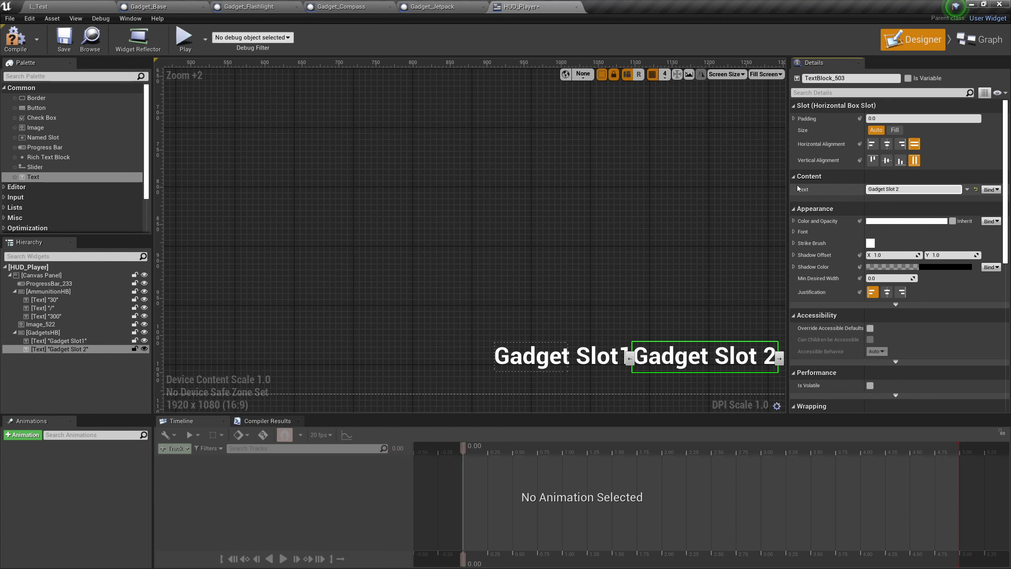
Step: Add third and fourth text blocks reading 'Gadget Slot 3' and 'Gadget Slot 4'
left_click_drag(33, 176, 714, 357)
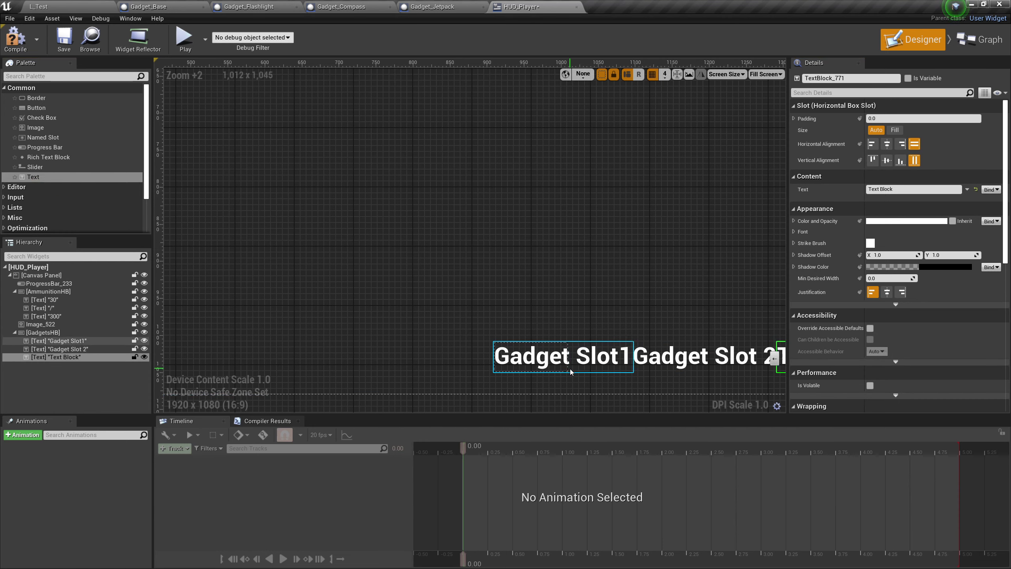
left_click(882, 187)
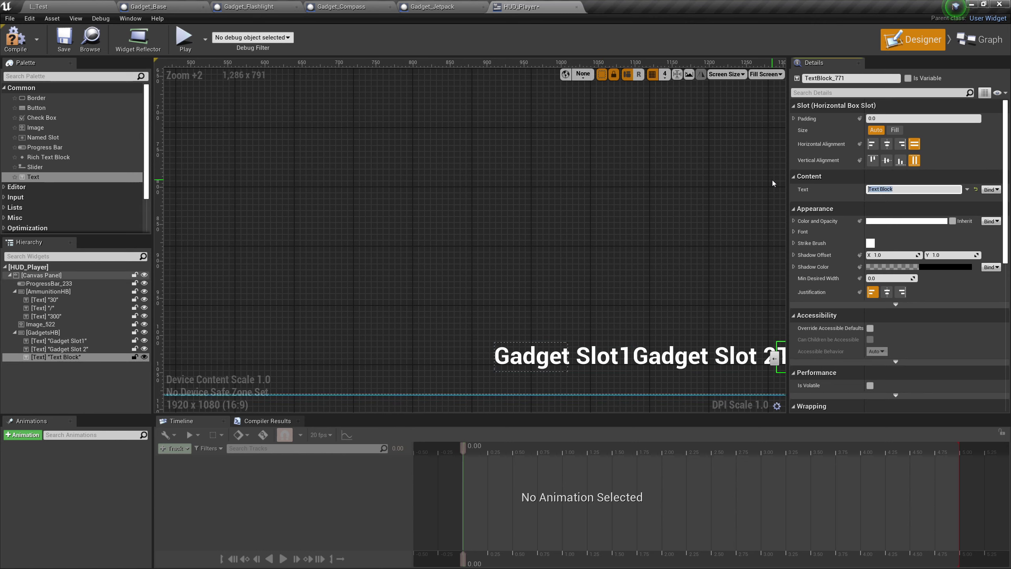
type("Gadget Slot 3")
key("Return")
scroll(560, 193, "down", 4)
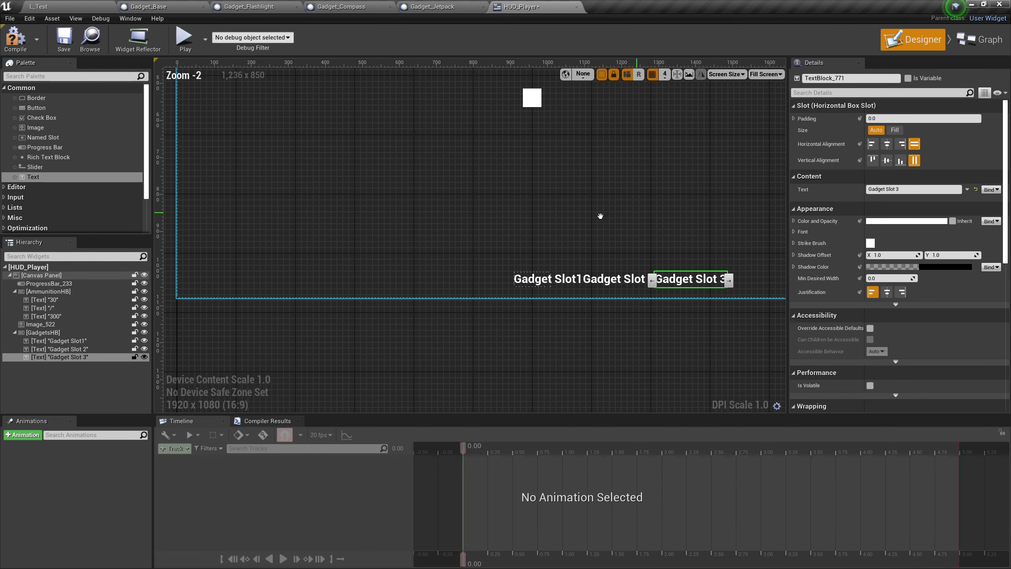
left_click_drag(33, 177, 599, 342)
left_click(914, 189)
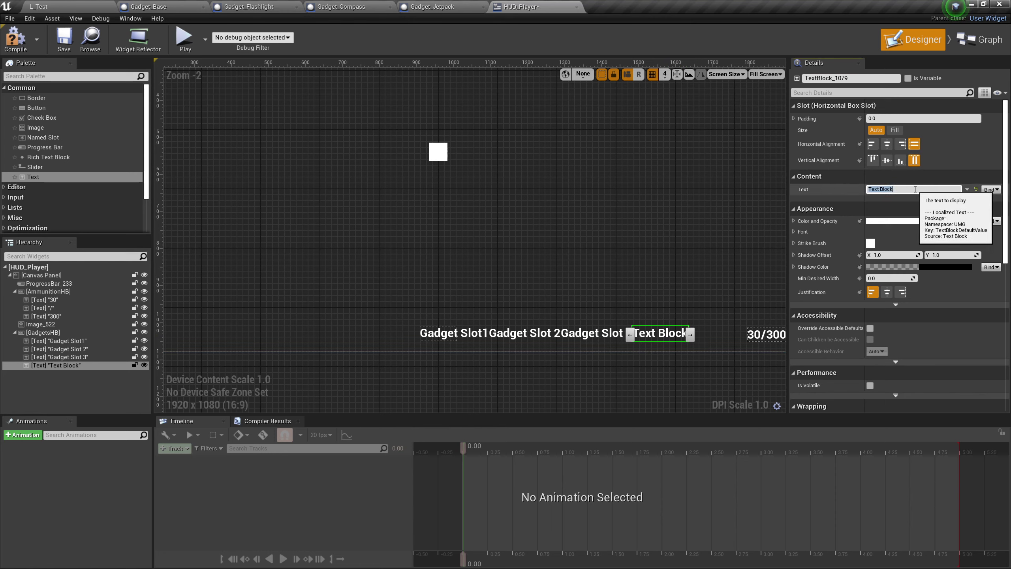
type("Gadget Slot 4")
key("Return")
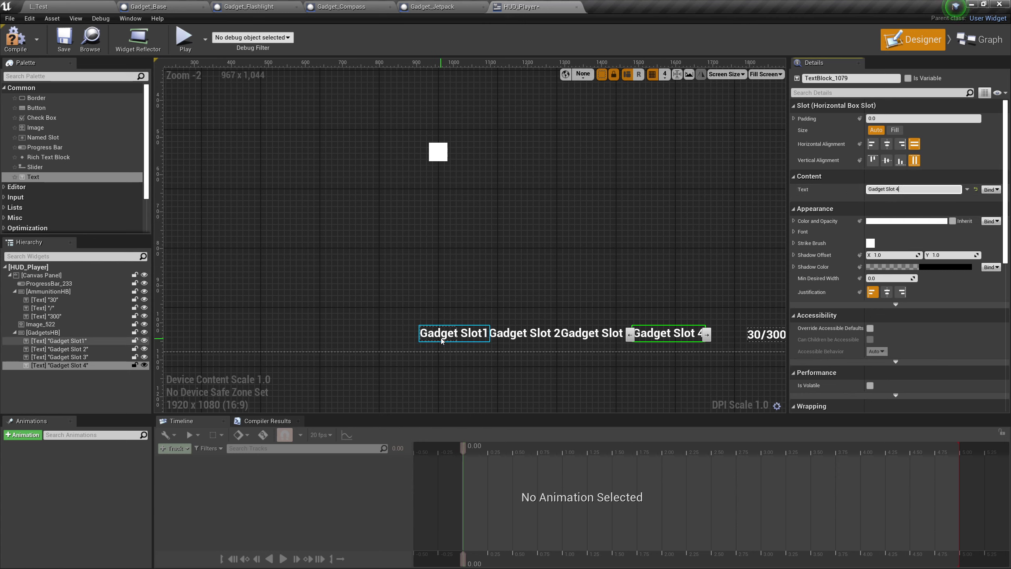
Step: Make GadgetsHB size to its content and add a Spacer widget to it
left_click(48, 334)
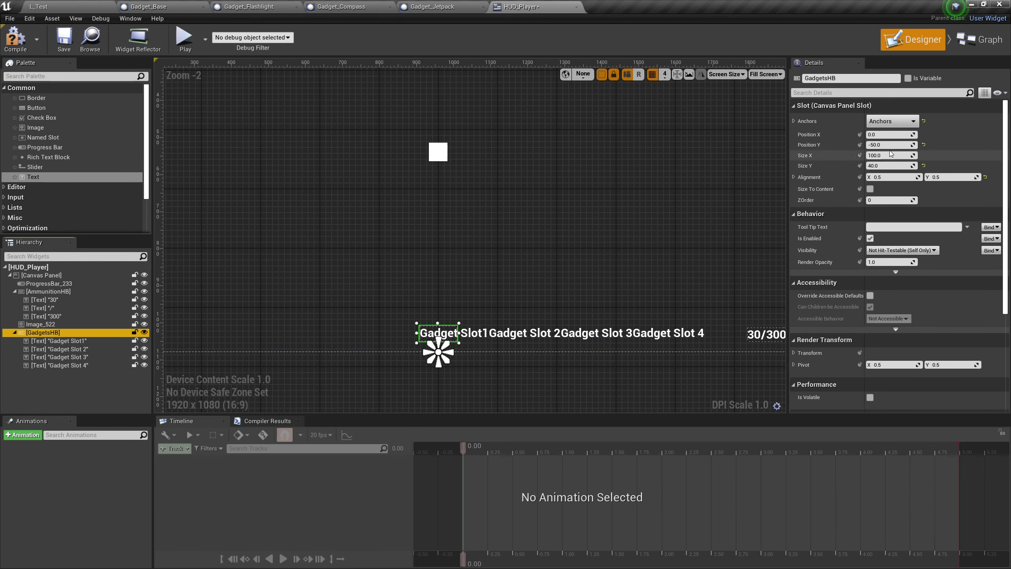
left_click(870, 188)
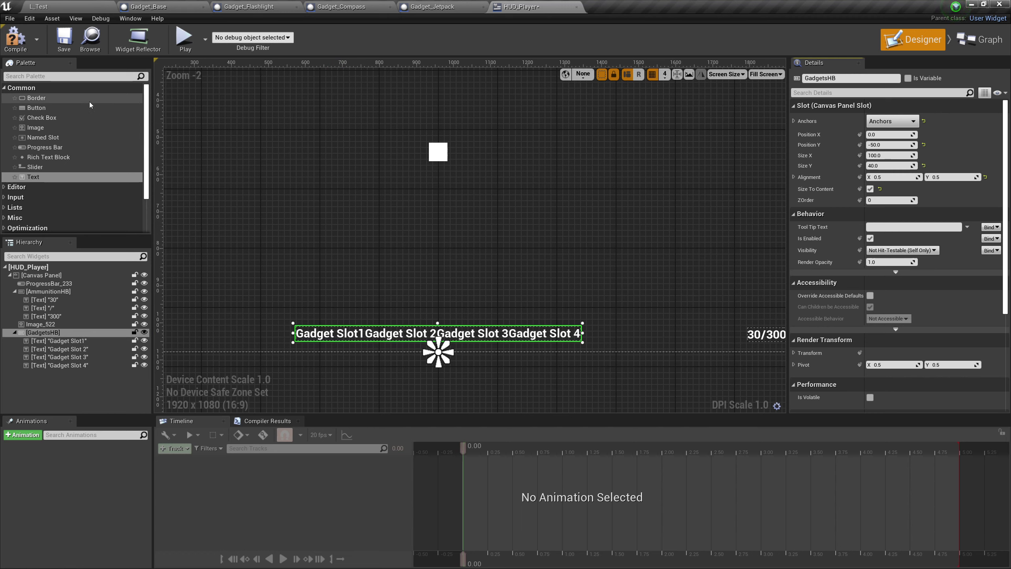
left_click(111, 78)
type("spacer")
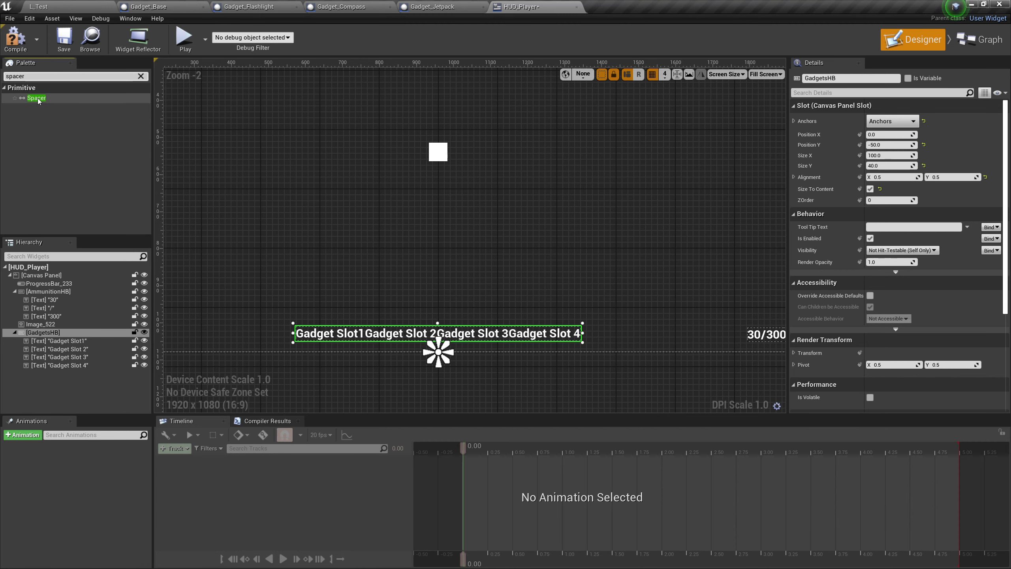
left_click_drag(36, 98, 581, 333)
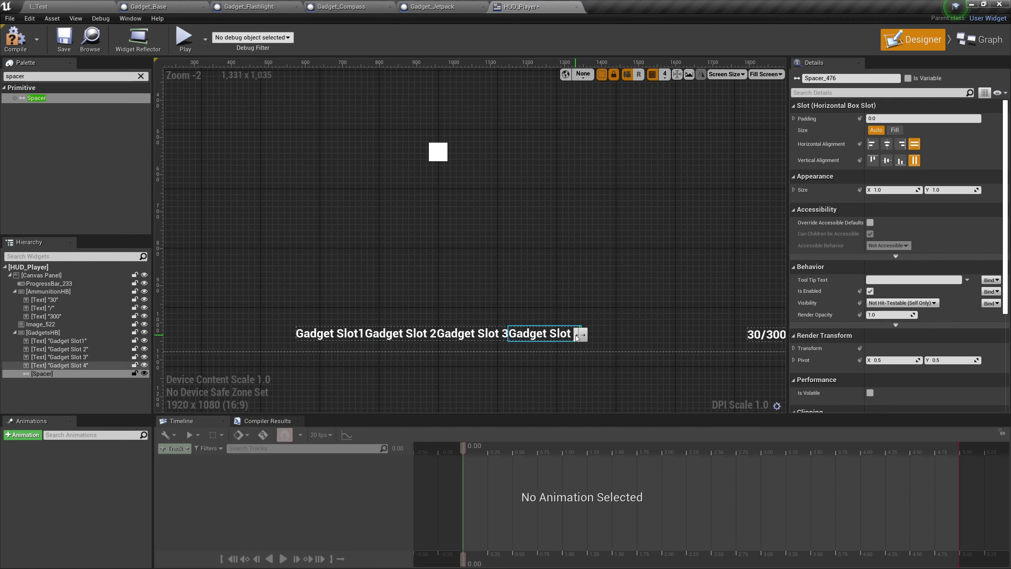
Step: Place the spacer between Gadget Slot1 and Gadget Slot 2 with width 25
left_click_drag(578, 337, 433, 336)
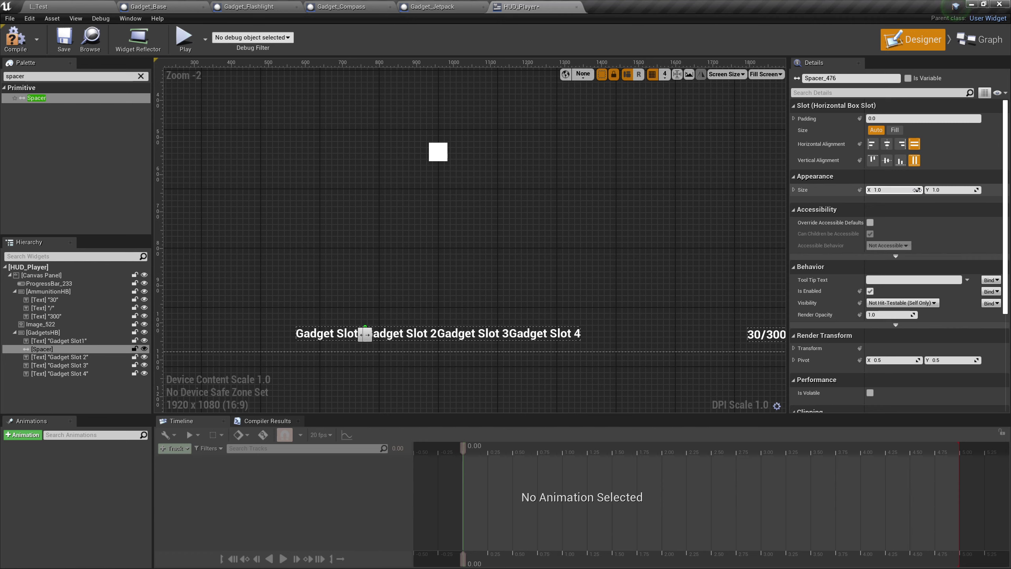
left_click_drag(893, 189, 901, 189)
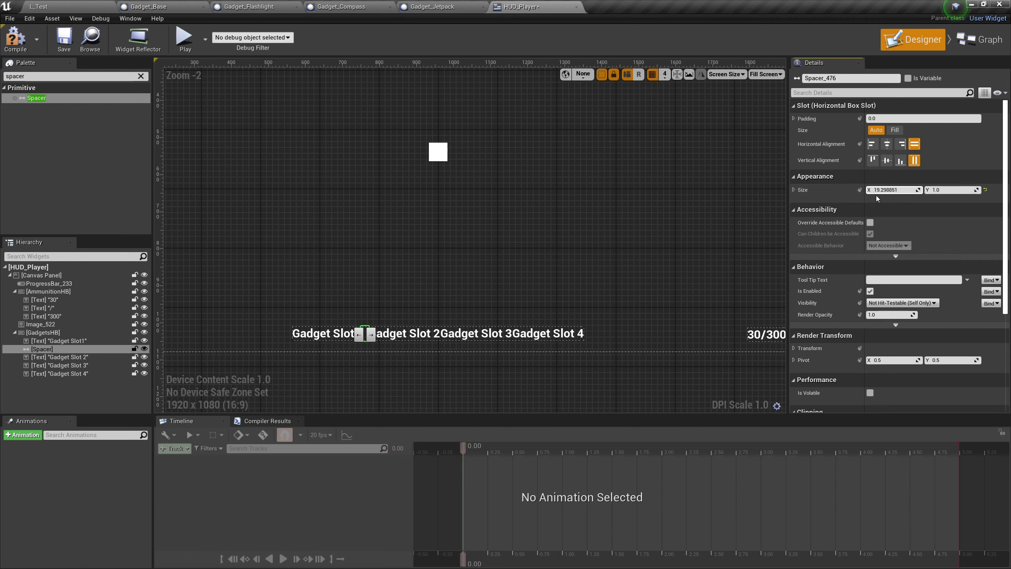
left_click(890, 191)
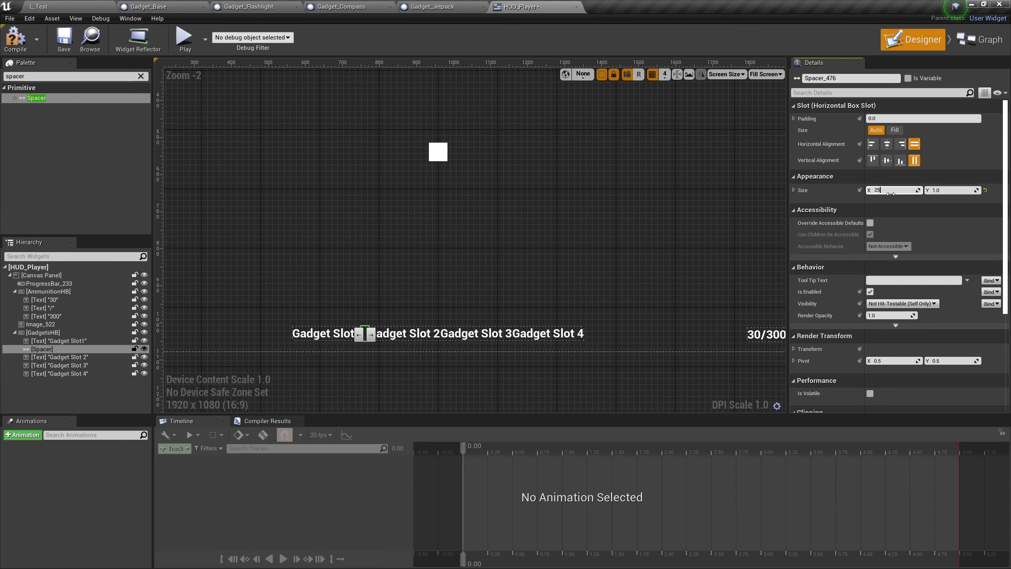
type("25")
key("Return")
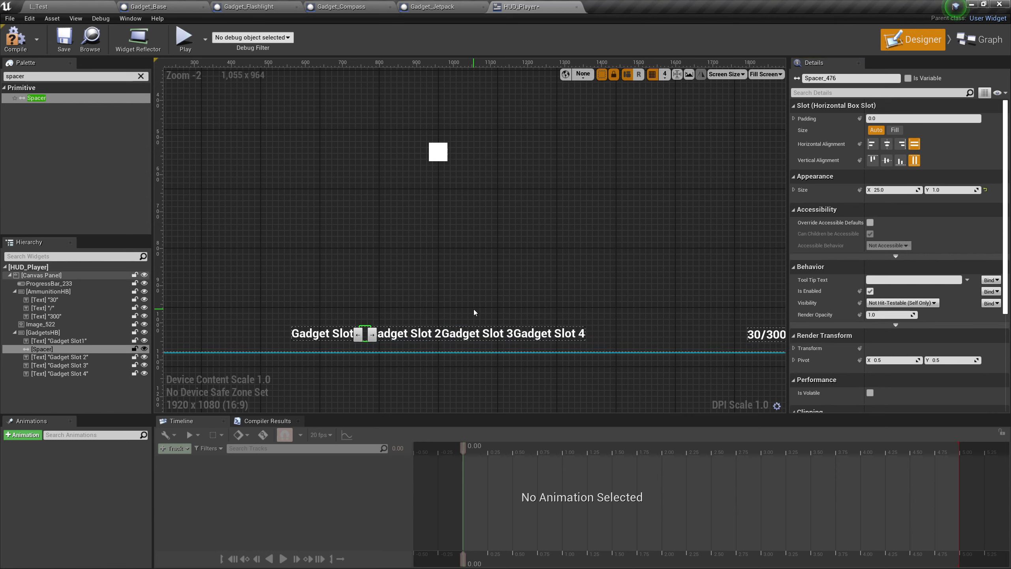
Step: Duplicate the spacer and place copies between slots 2–3 and 3–4
key("ctrl+w")
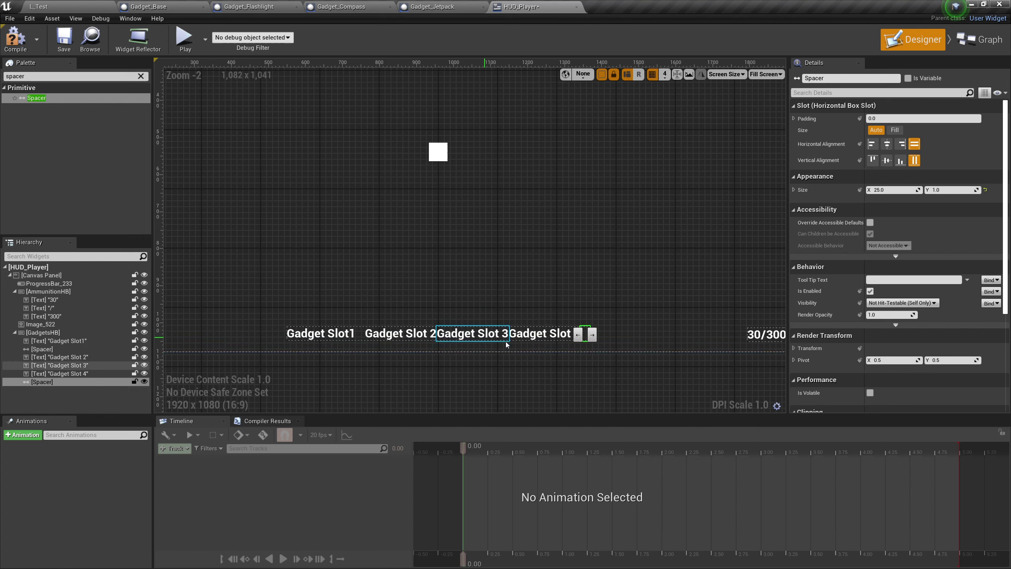
left_click(577, 334)
left_click(509, 336)
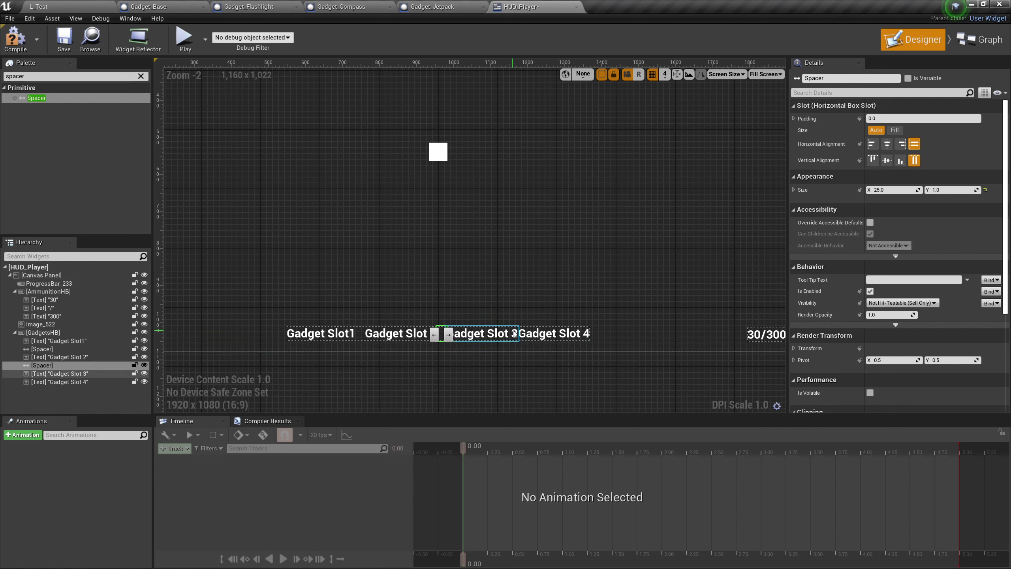
key("ctrl+d")
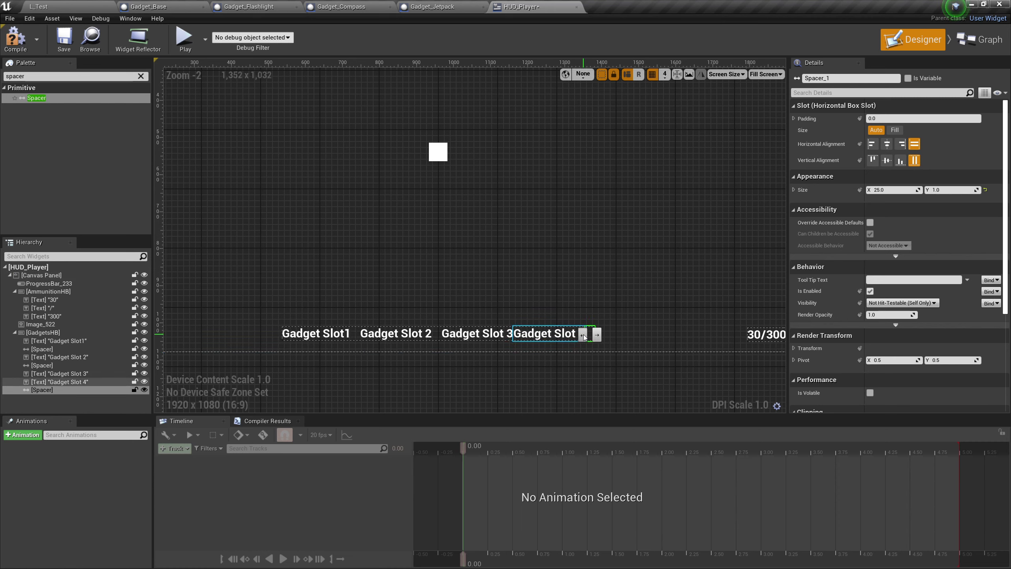
left_click(583, 335)
Step: Correct the first label to 'Gadget Slot 1' and check each slot text
left_click(316, 333)
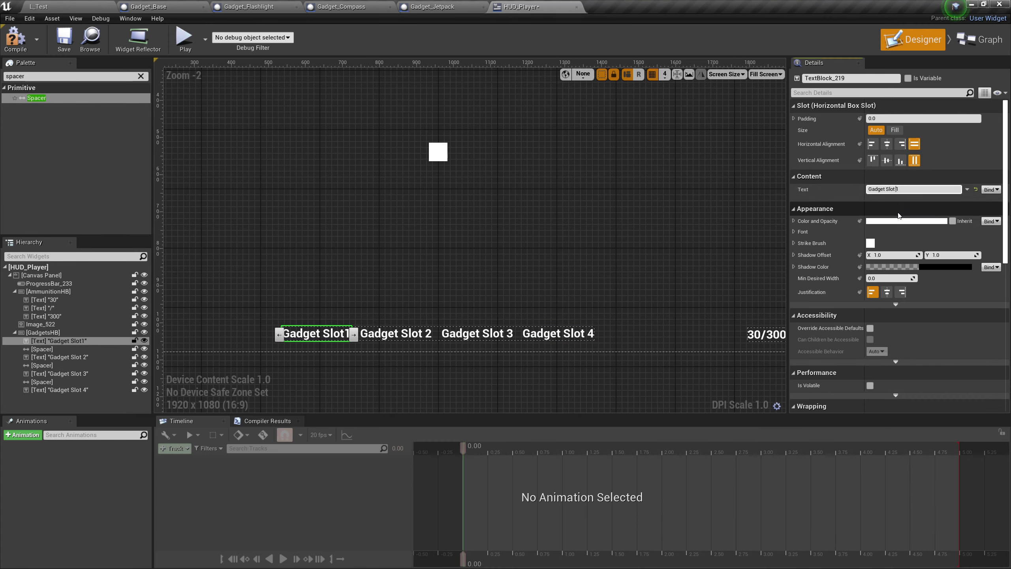
key("Return")
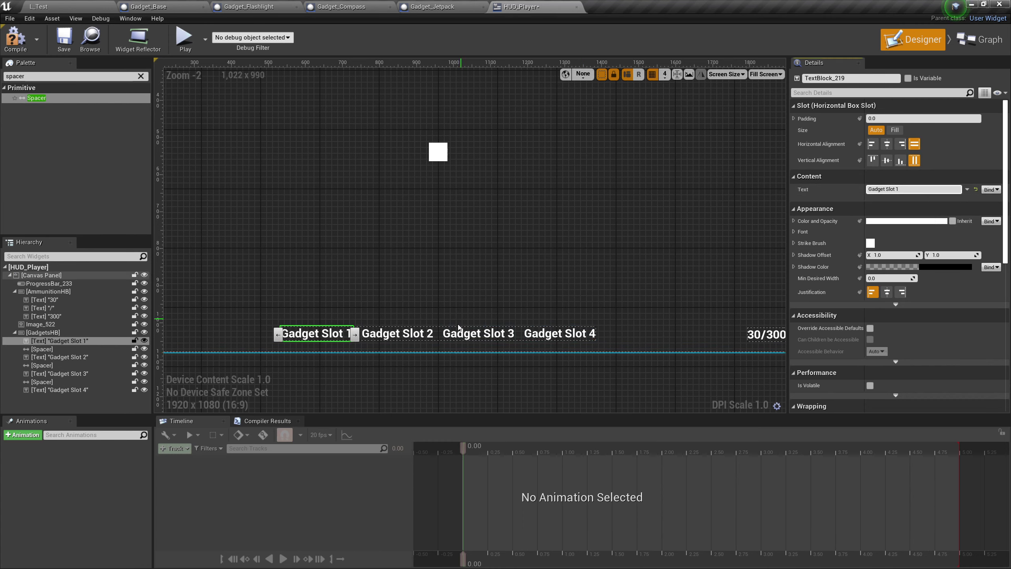
left_click(397, 333)
left_click(482, 333)
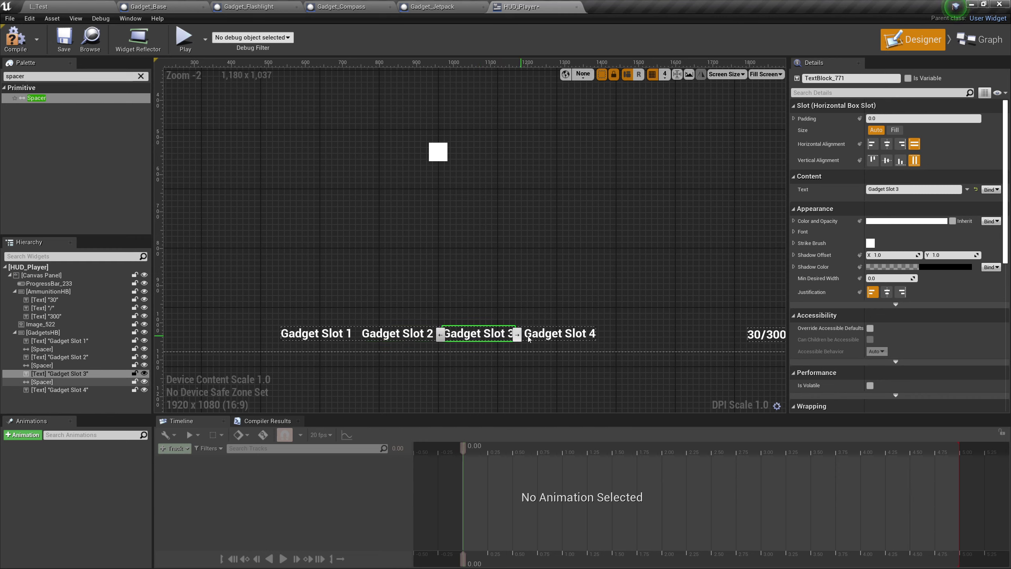
left_click(540, 335)
left_click(312, 333)
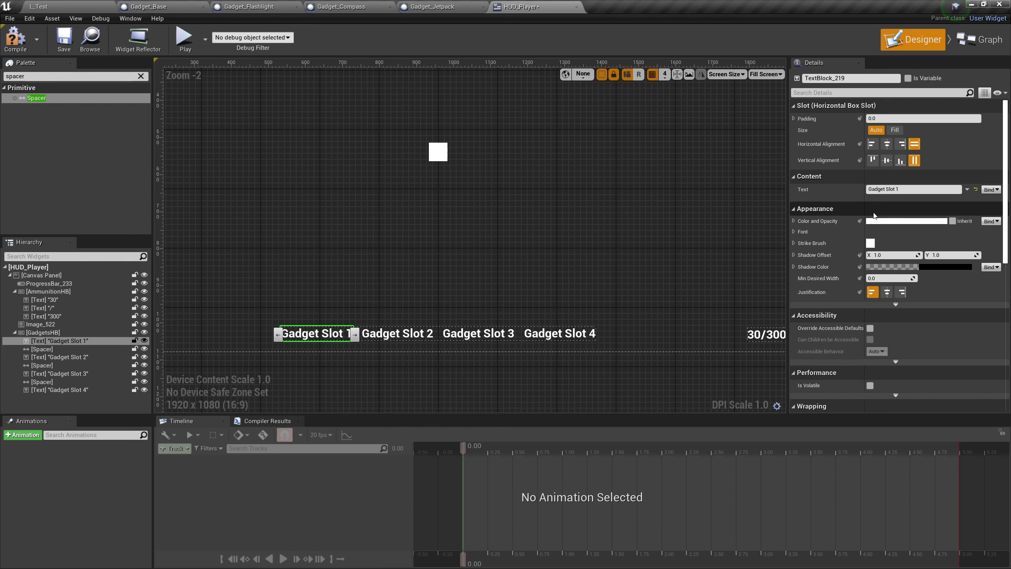
left_click(991, 189)
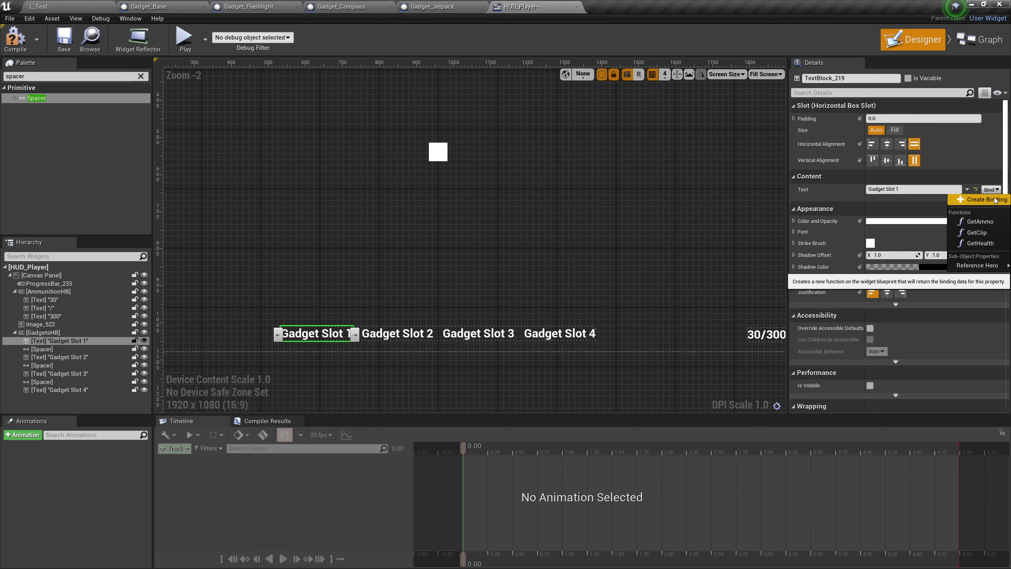
Step: Create a new text binding function and rename it GetGadgetSlot1
left_click(994, 200)
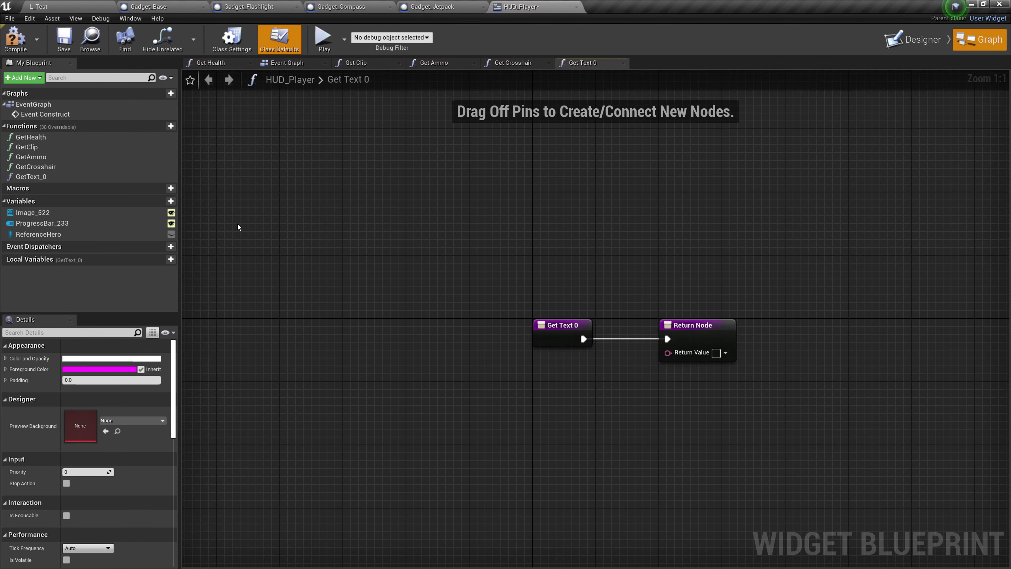
left_click(30, 176)
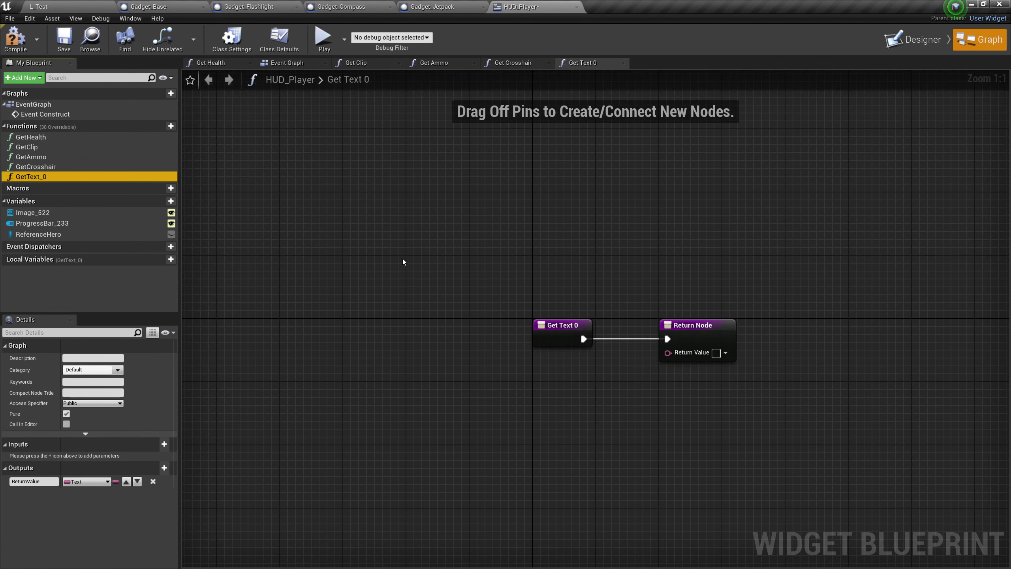
key("F2")
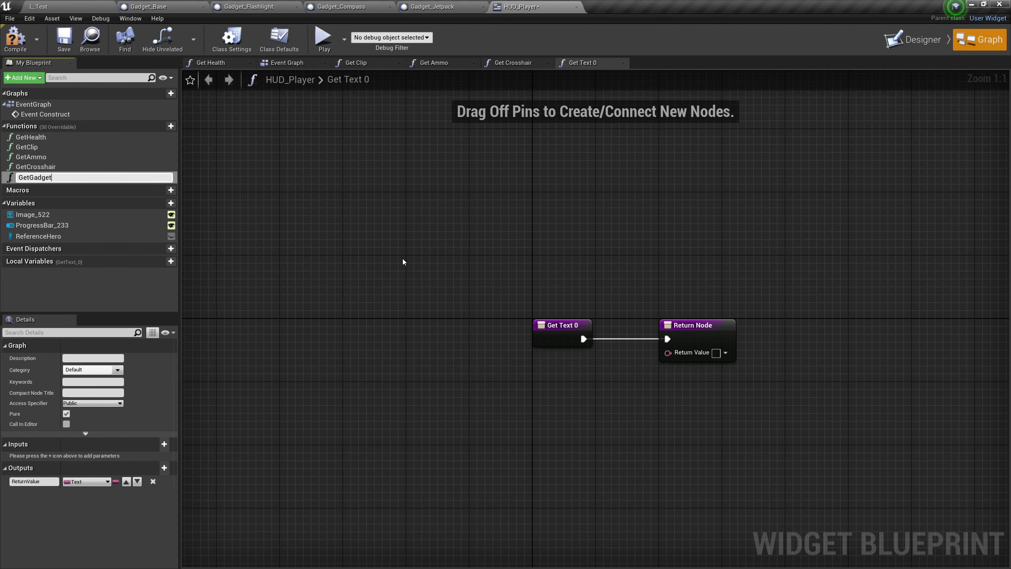
key("Return")
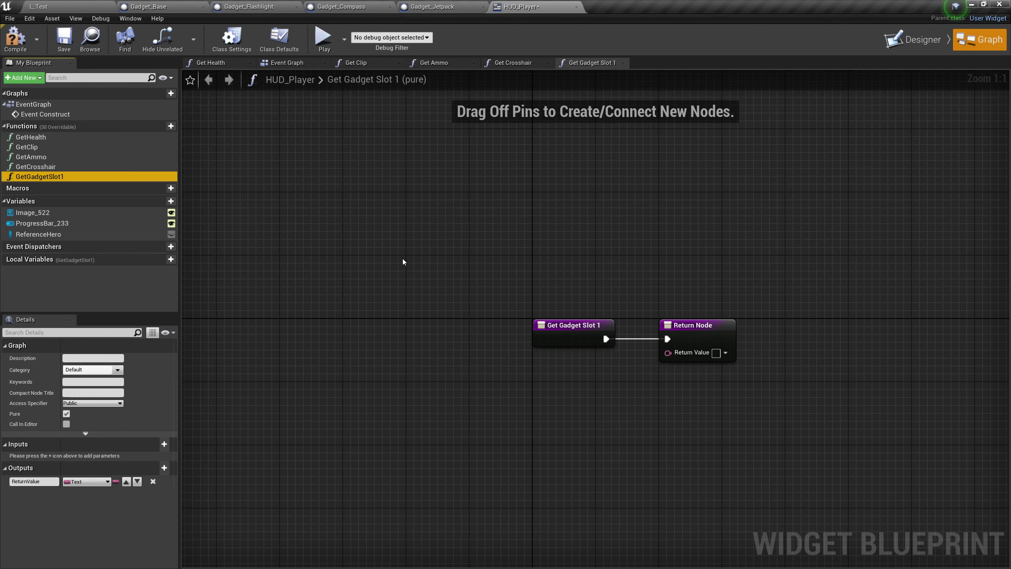
Step: Chain a Reference Hero getter into Get Gadget Slot 1 and Get Child Actor nodes
left_click_drag(509, 324, 887, 323)
right_click_drag(585, 372, 647, 393)
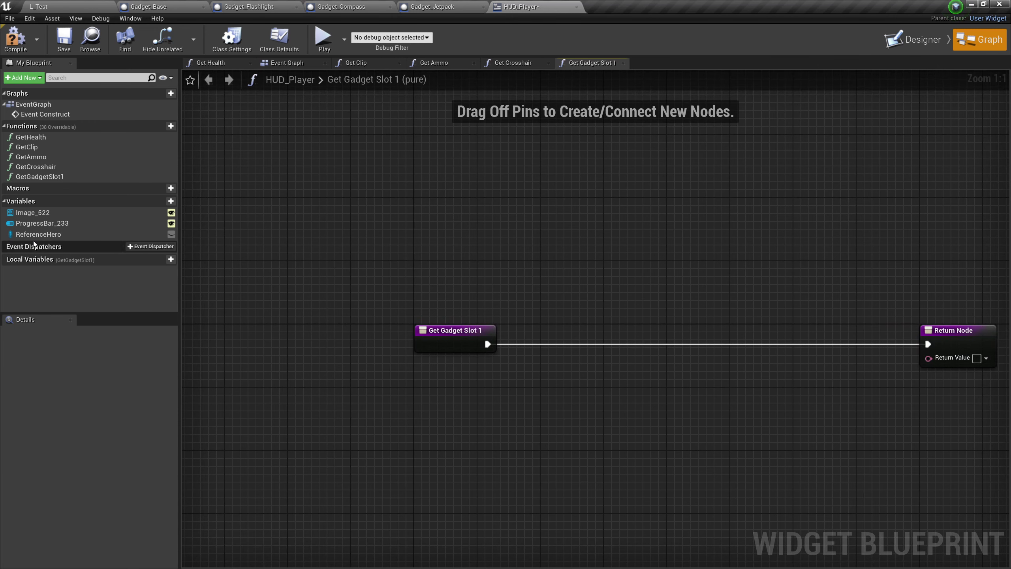
left_click_drag(38, 234, 416, 388)
left_click(442, 398)
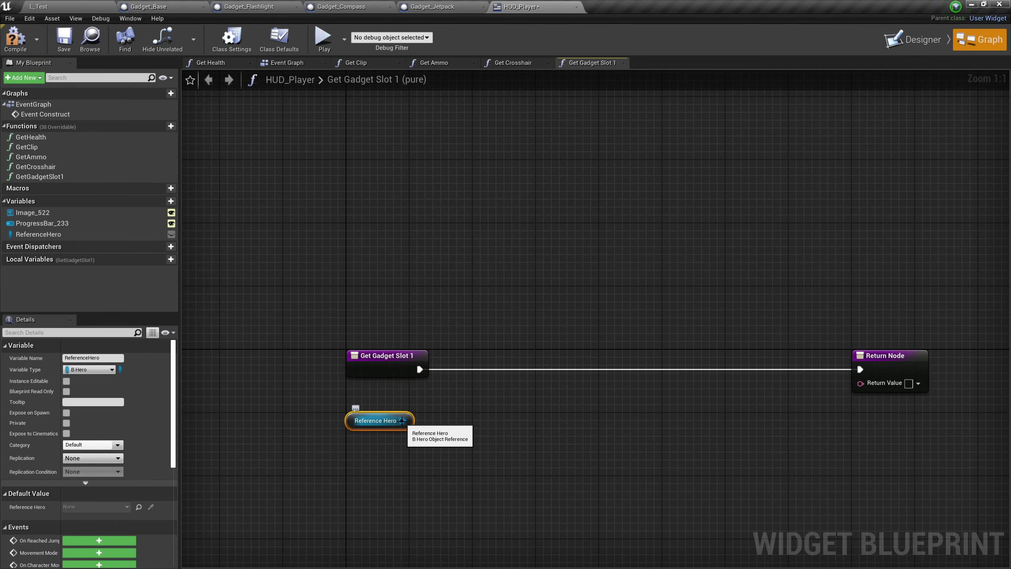
left_click_drag(402, 421, 591, 402)
type("get gadget slot 1")
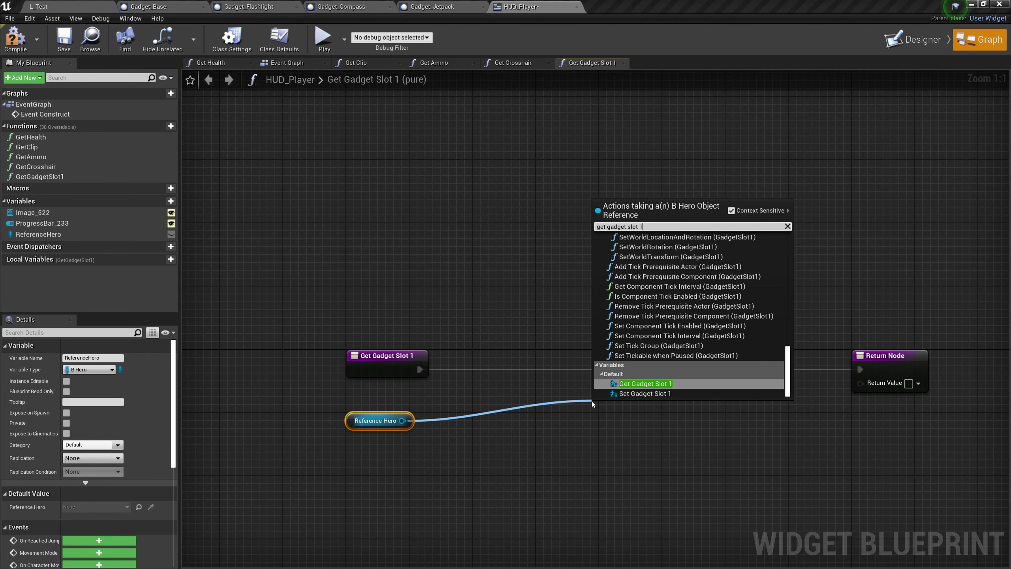
left_click(648, 383)
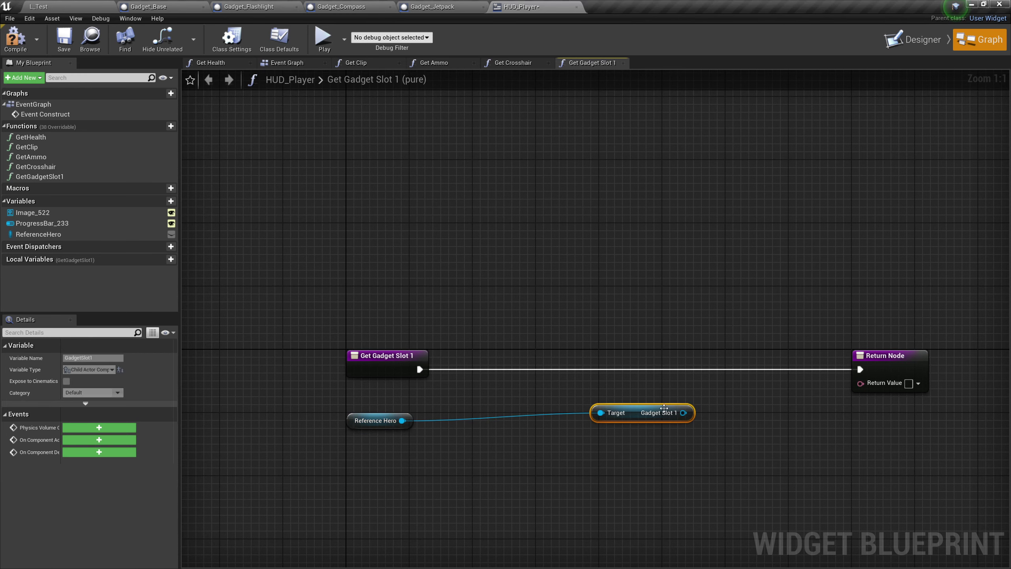
left_click_drag(651, 425, 582, 464)
type("get child acto")
key("Return")
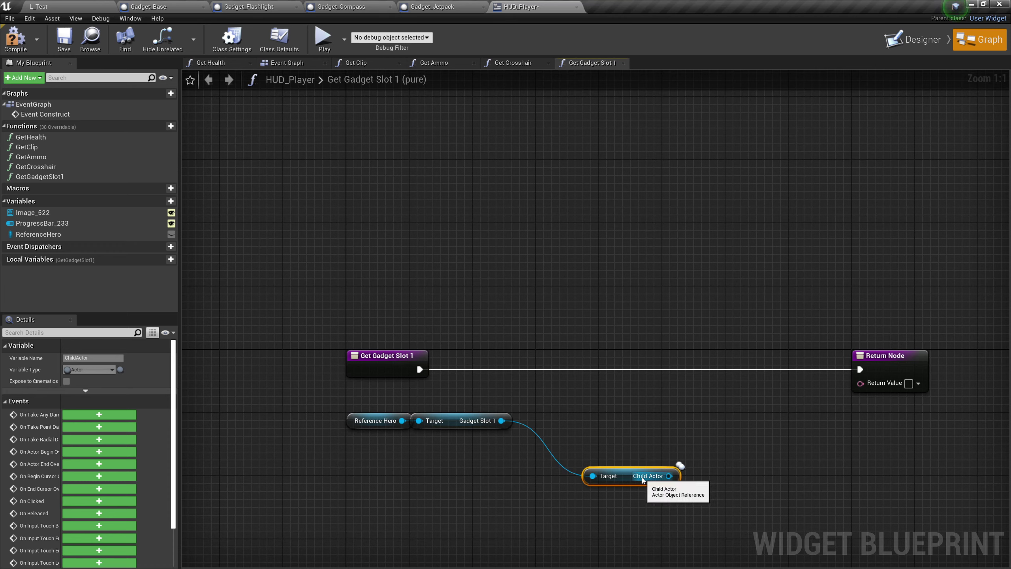
left_click_drag(630, 477, 749, 430)
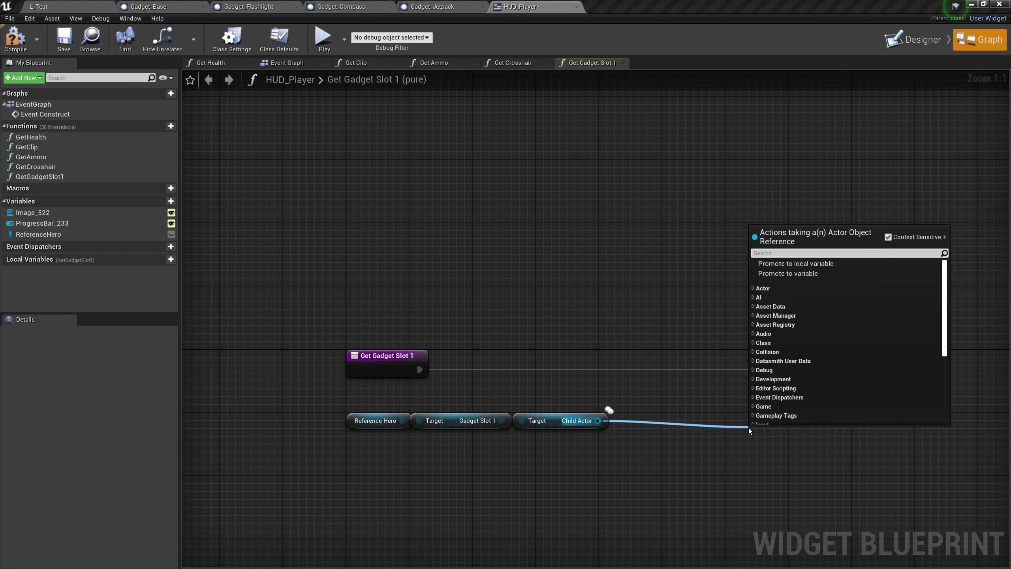
Step: Cast the child actor to Gadget_Base, return its Gadget Name, and route execution through the cast
type("cast to base")
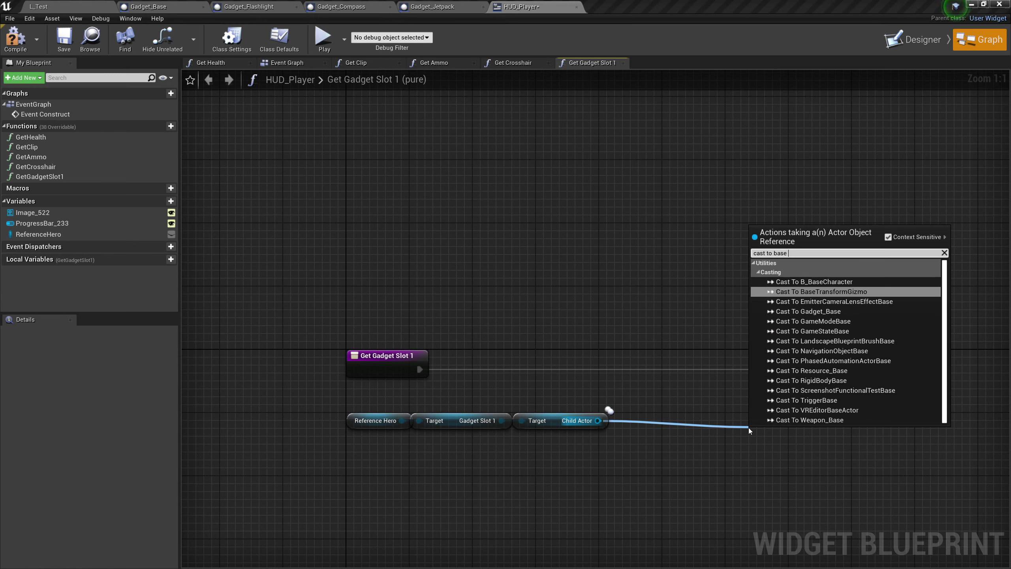
left_click(808, 311)
left_click_drag(800, 437, 718, 357)
right_click_drag(812, 413, 596, 414)
left_click_drag(575, 404, 582, 518)
type("get gadget name")
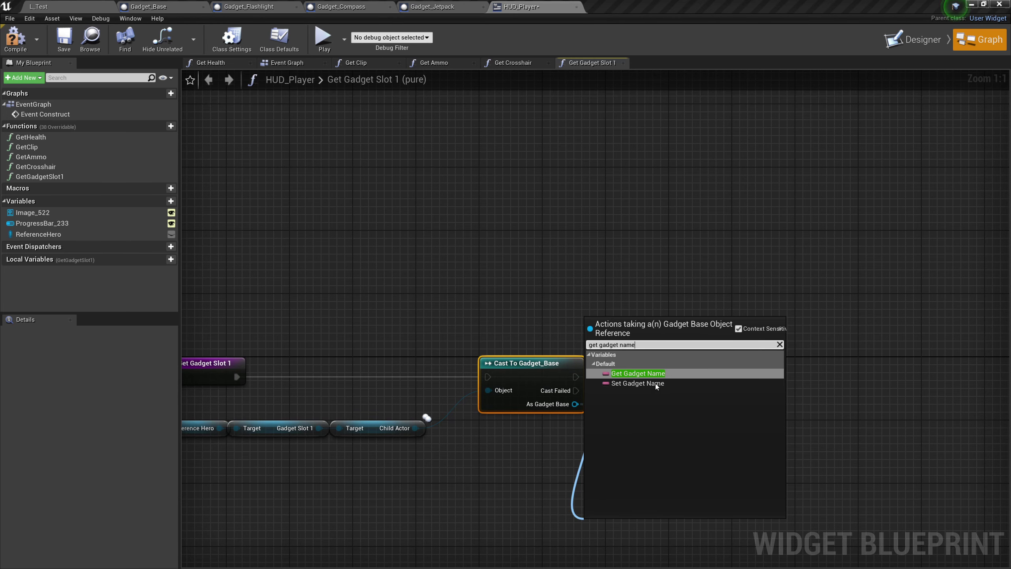
left_click(638, 373)
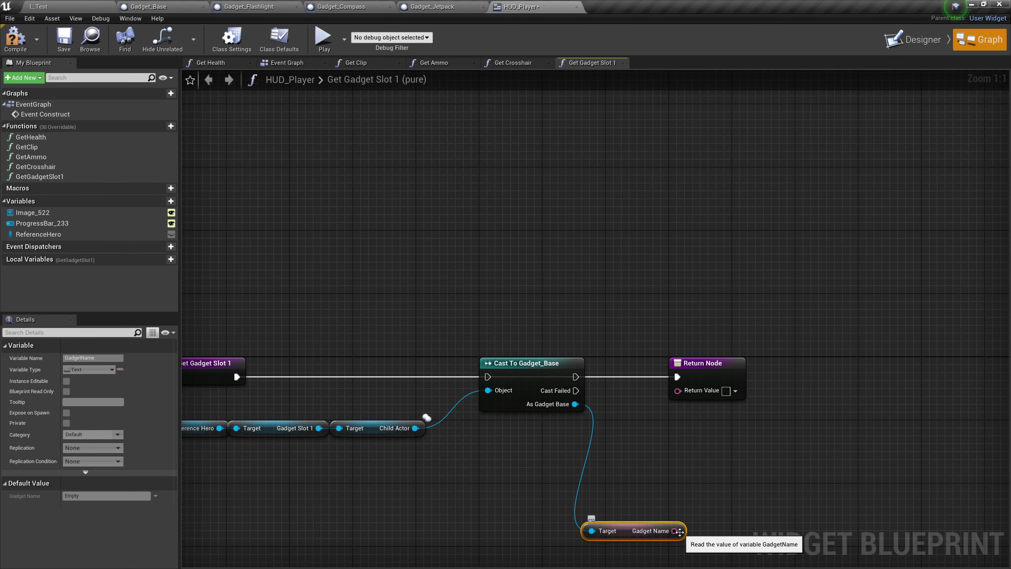
left_click_drag(675, 530, 684, 391)
key("Home")
left_click_drag(421, 353, 673, 353)
left_click_drag(762, 352, 863, 353)
key("Home")
Step: Tidy the getter nodes into a neat row beside the cast node
left_click_drag(700, 527, 723, 401)
left_click_drag(225, 411, 498, 438)
left_click_drag(358, 425, 365, 400)
right_click_drag(600, 448, 594, 475)
left_click(912, 362)
left_click(722, 445)
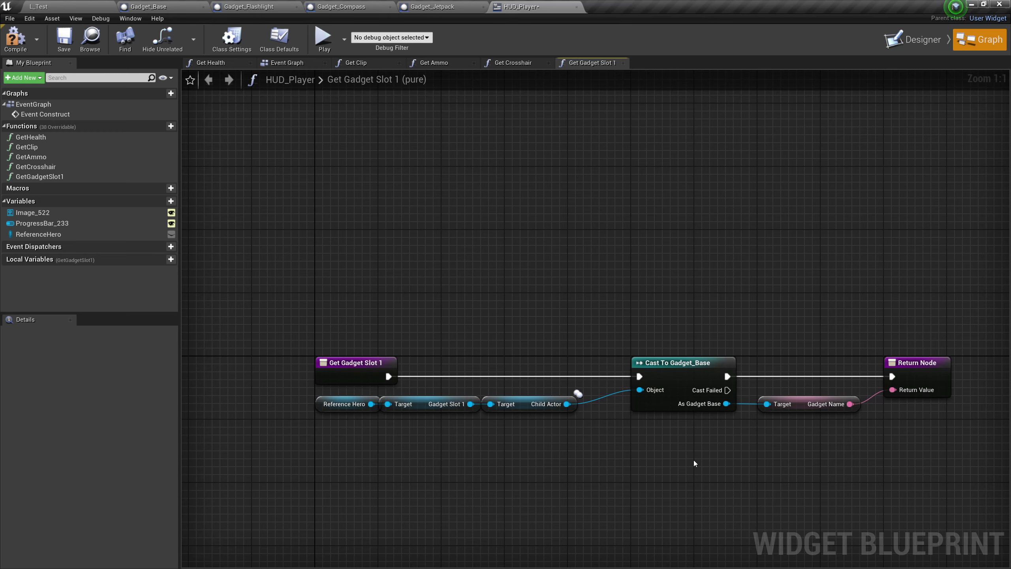
Step: Create a new text binding function for the Gadget Slot 2 text
left_click(912, 39)
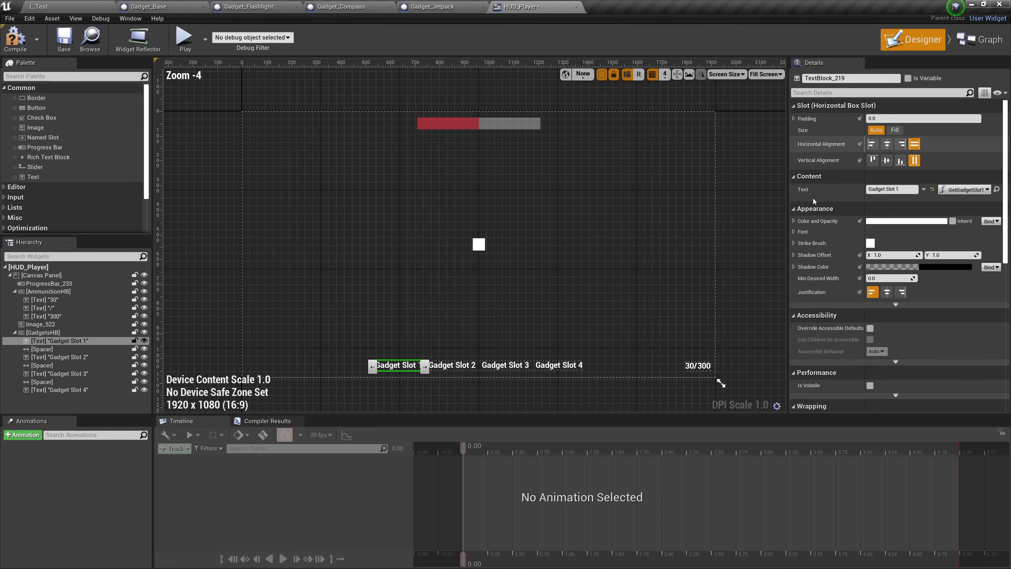
left_click(452, 365)
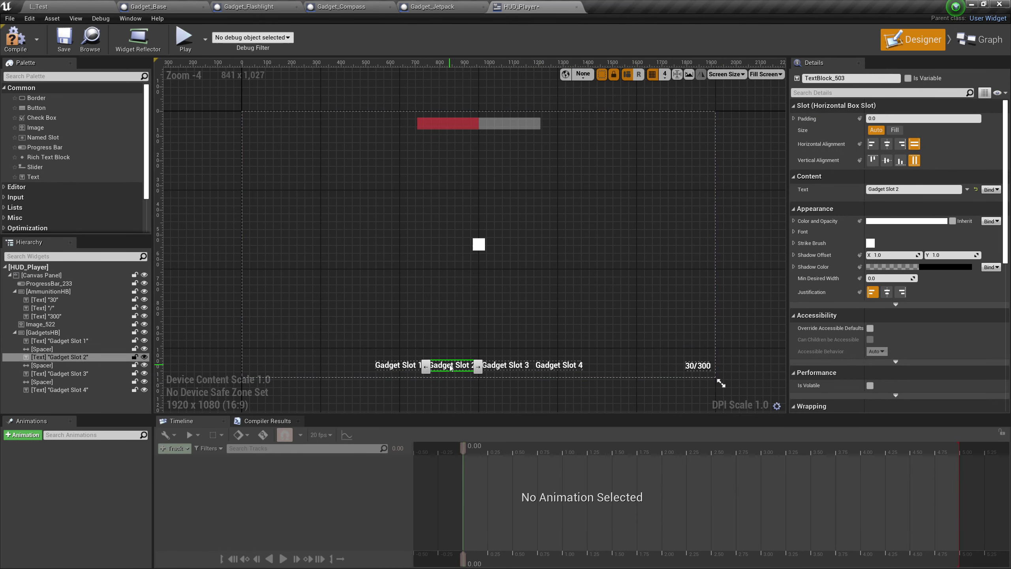
left_click(991, 189)
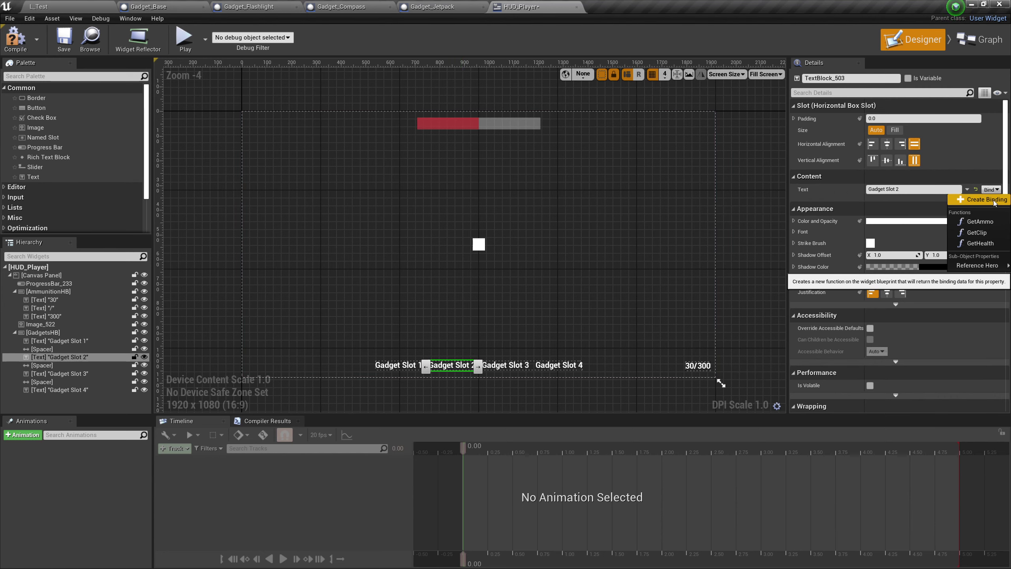
left_click(994, 201)
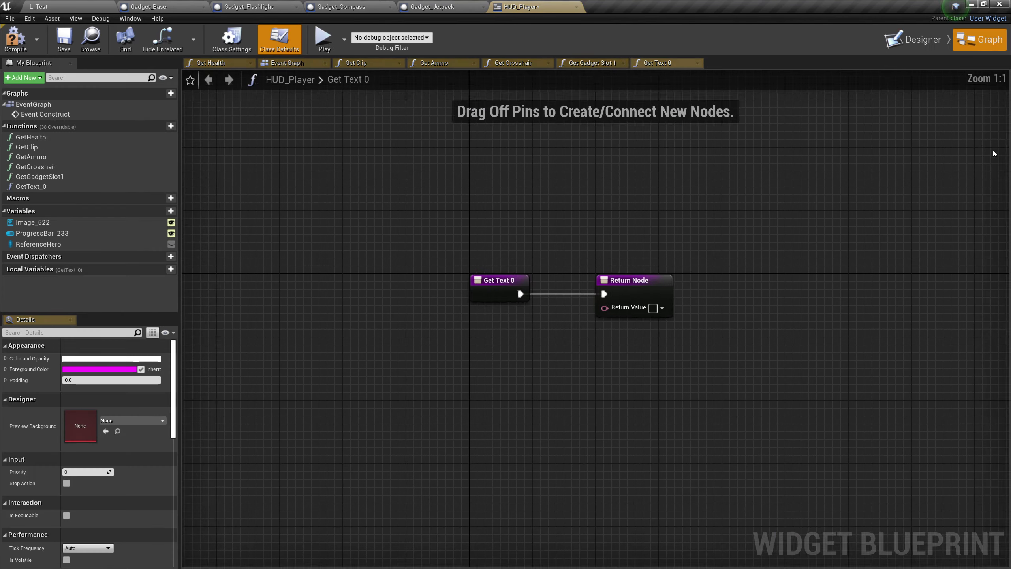
Step: Select the GetGadgetSlot1 graph's nodes for copying and rename GetText_0 to GetGadgetName2
double_click(46, 180)
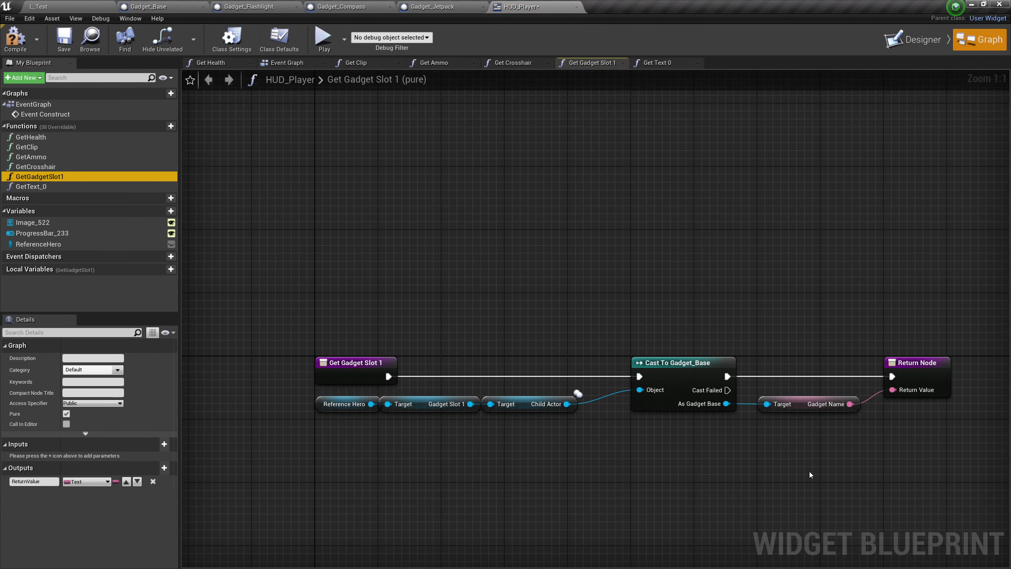
left_click_drag(810, 474, 330, 400)
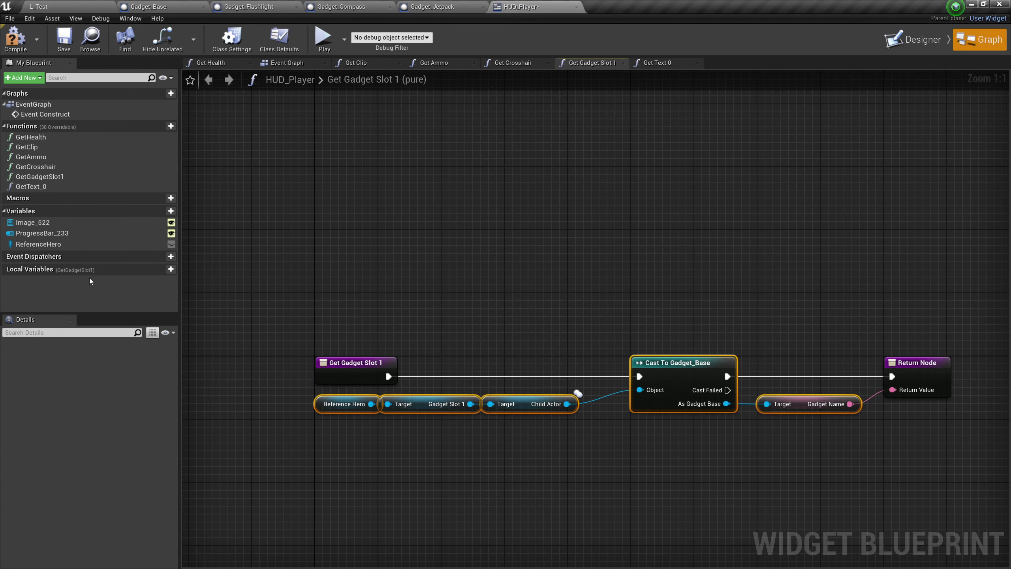
left_click(41, 187)
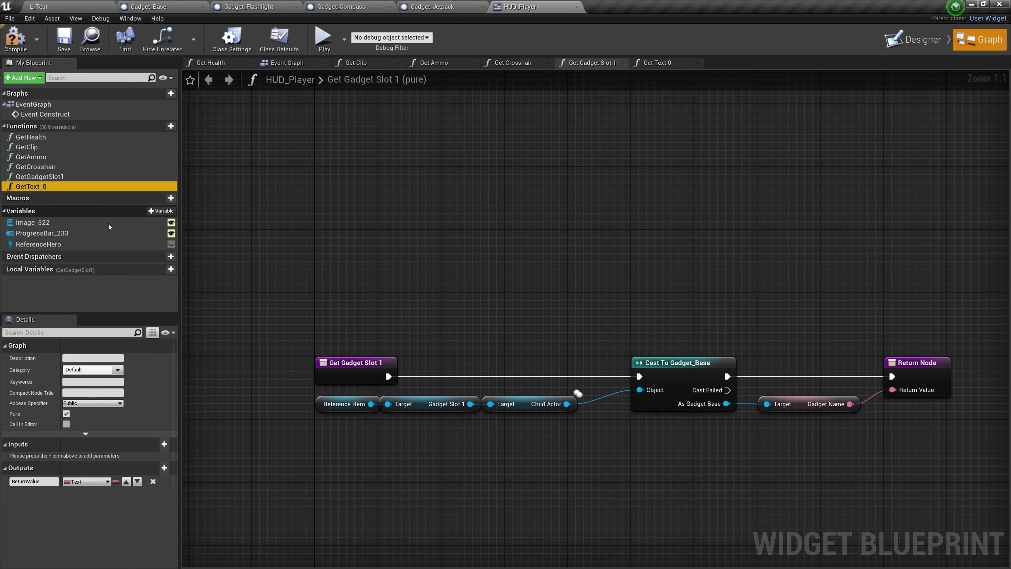
key("F2")
type("GetGadgetName2")
key("Return")
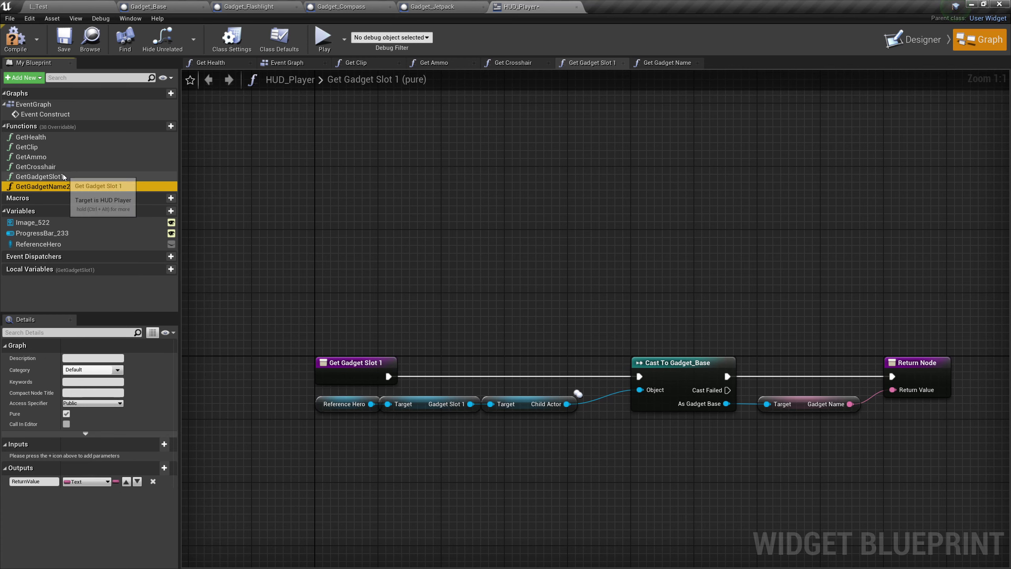
Step: Rename the GetGadgetSlot1 function to GetGadgetName1
left_click(63, 177)
key("F2")
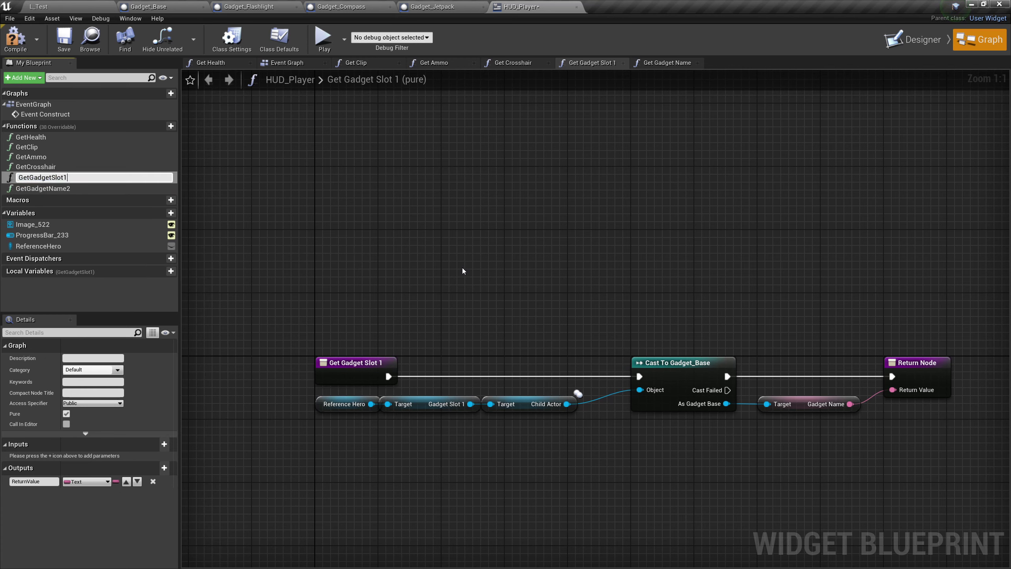
type("Name")
key("Return")
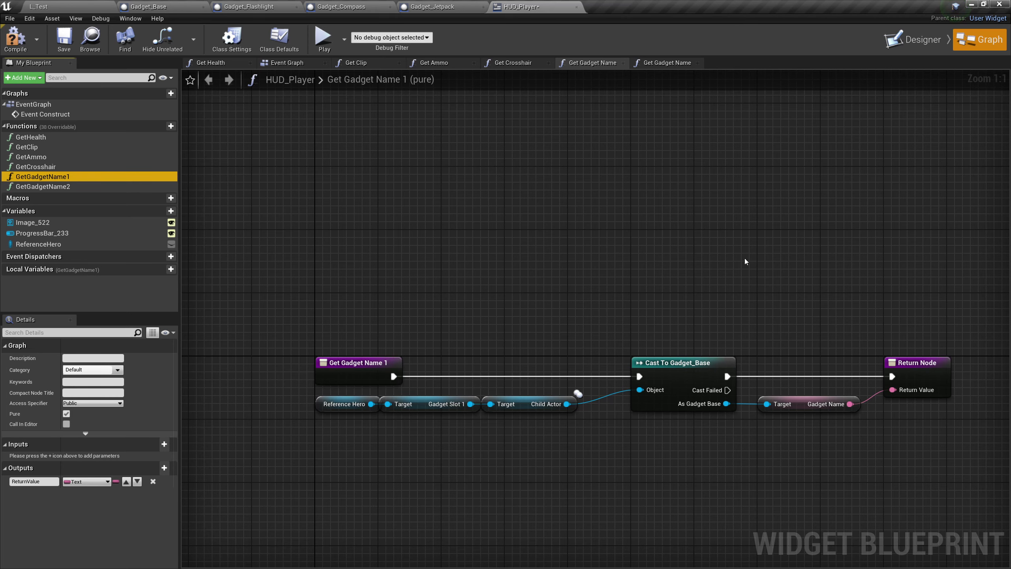
right_click_drag(746, 259, 657, 241)
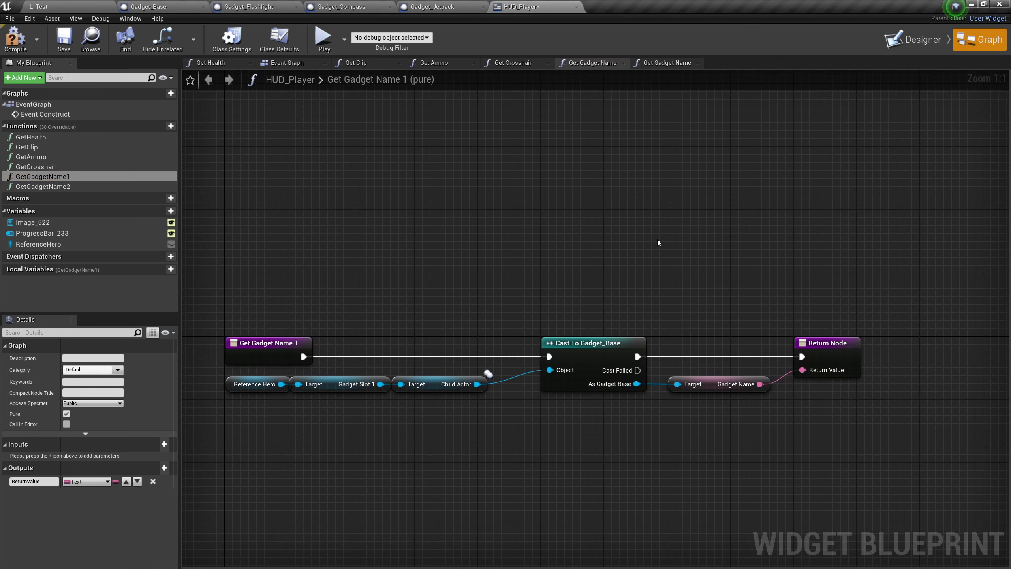
Step: Paste the cast chain into GetGadgetName2 and wire entry → Cast → Return Node execution
double_click(87, 187)
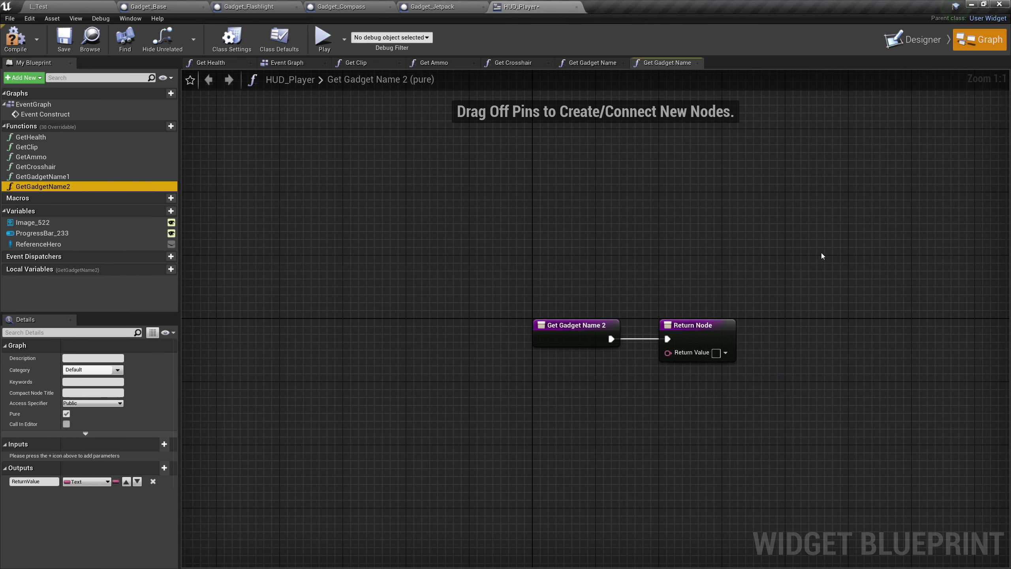
right_click_drag(650, 400, 501, 323)
key("ctrl+v")
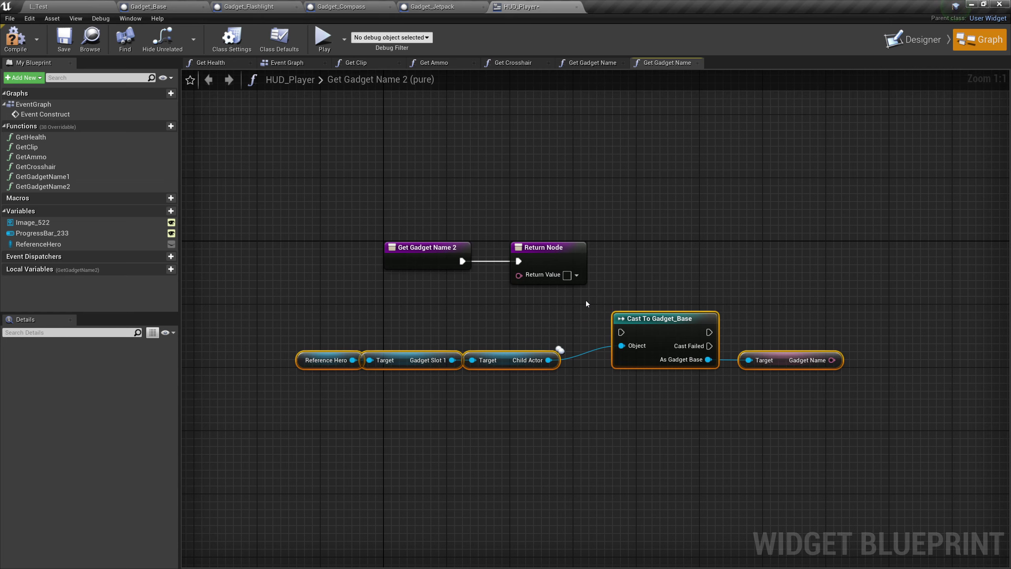
left_click_drag(529, 246, 971, 248)
left_click_drag(836, 434, 317, 314)
left_click_drag(653, 319, 740, 247)
left_click_drag(461, 261, 708, 261)
right_click_drag(712, 263, 534, 271)
left_click_drag(617, 268, 781, 269)
Step: Bind the Gadget Slot 3 text to a new GetGadgetName3 function returning Gadget Name
left_click(912, 39)
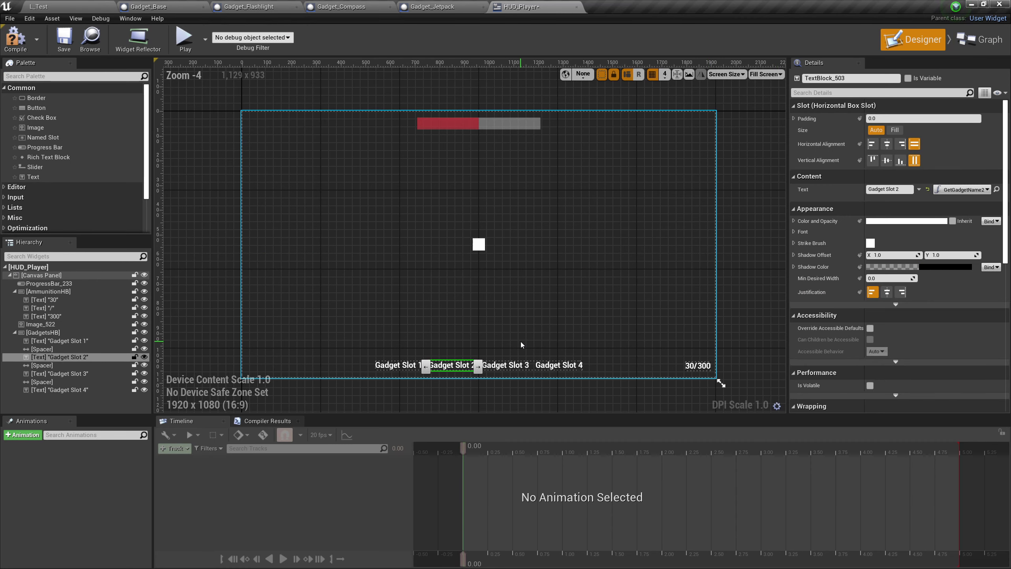
left_click(504, 365)
left_click(991, 190)
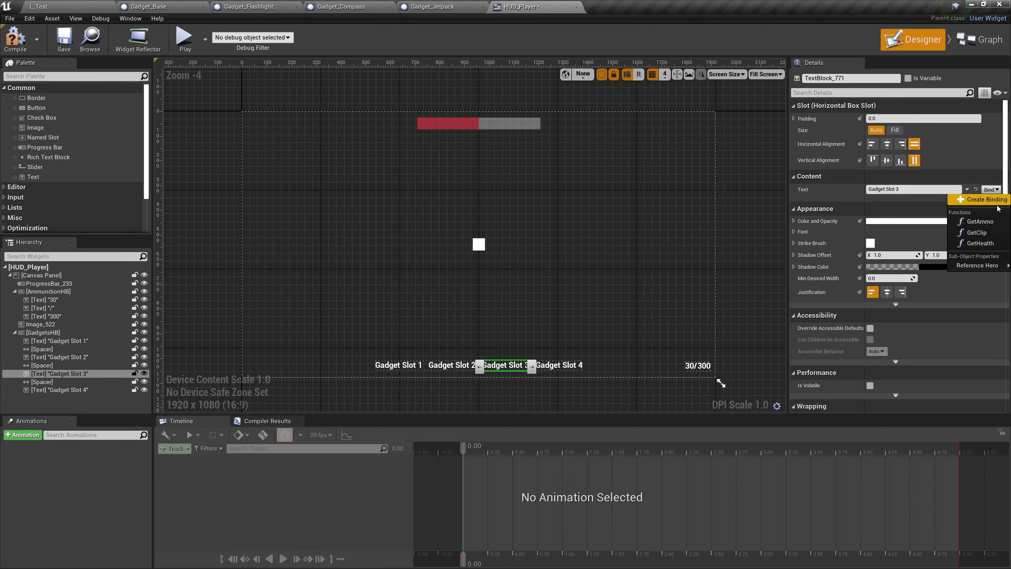
left_click(985, 199)
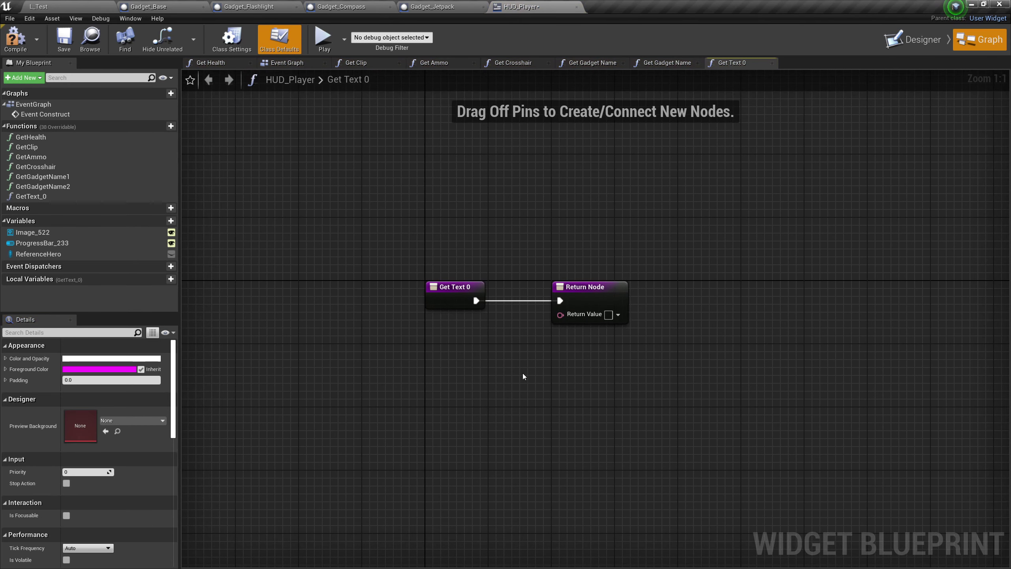
left_click(31, 196)
key("F2")
type("GadgetName3")
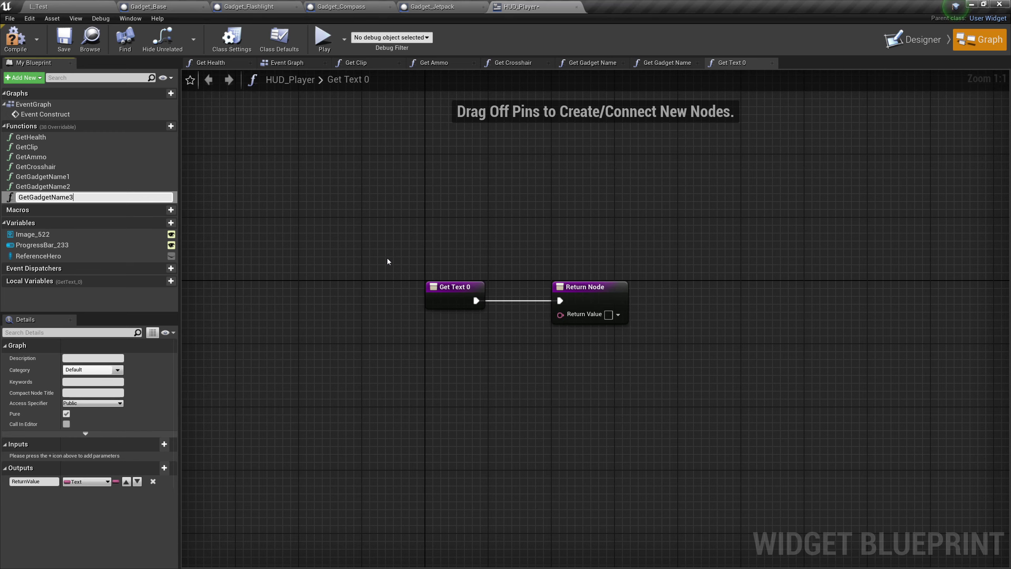
key("Return")
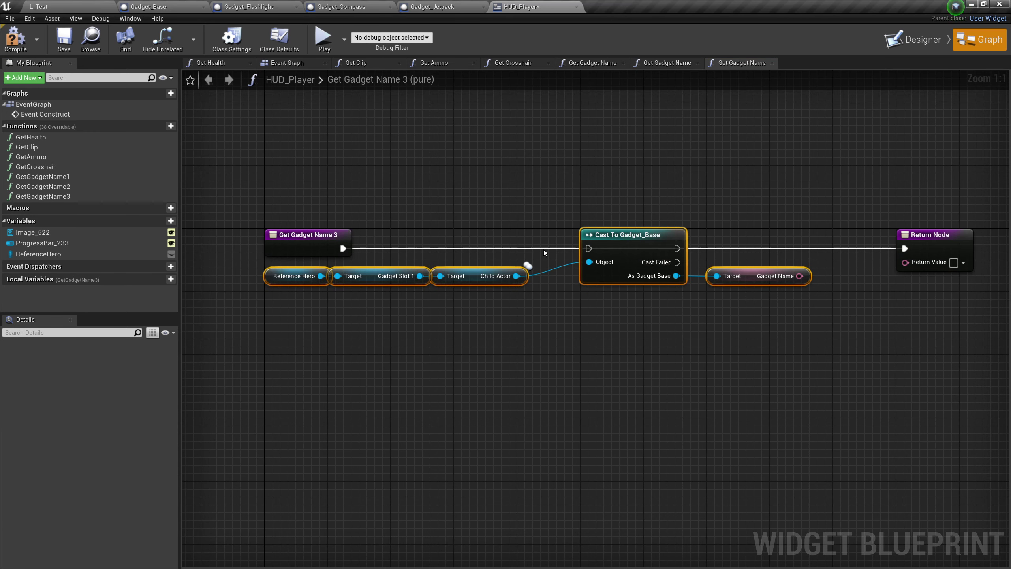
left_click_drag(799, 275, 873, 235)
Step: Bind Gadget Slot 4 to a new GetGadgetName4 function with the pasted cast chain returning Gadget Name
right_click_drag(756, 358, 800, 353)
left_click(894, 44)
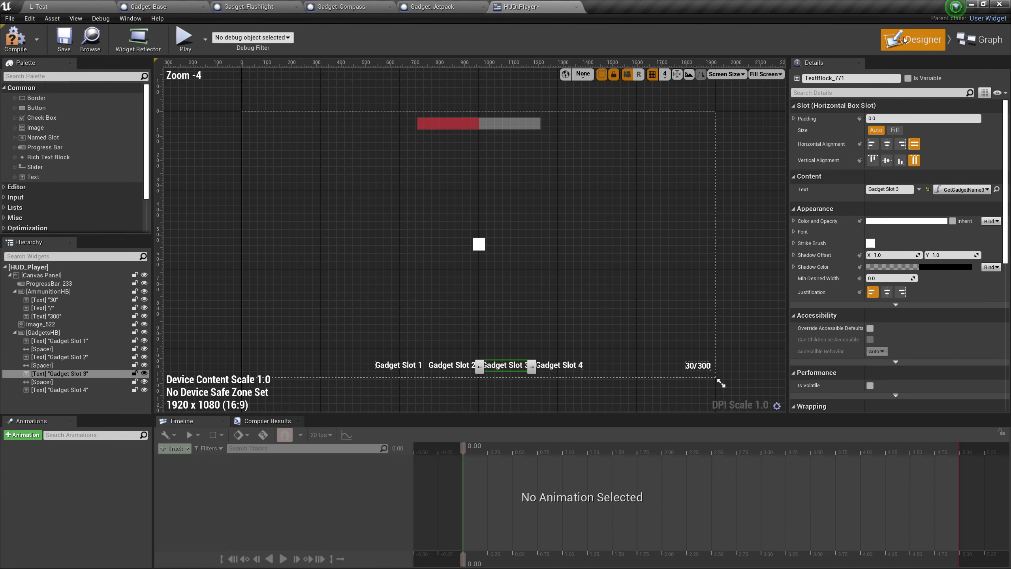
left_click(551, 365)
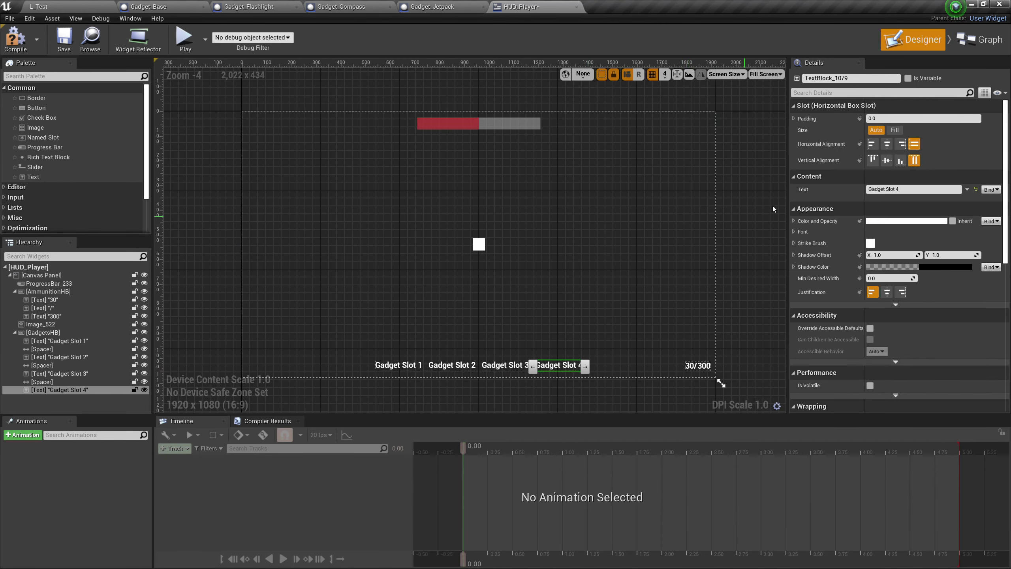
left_click(992, 190)
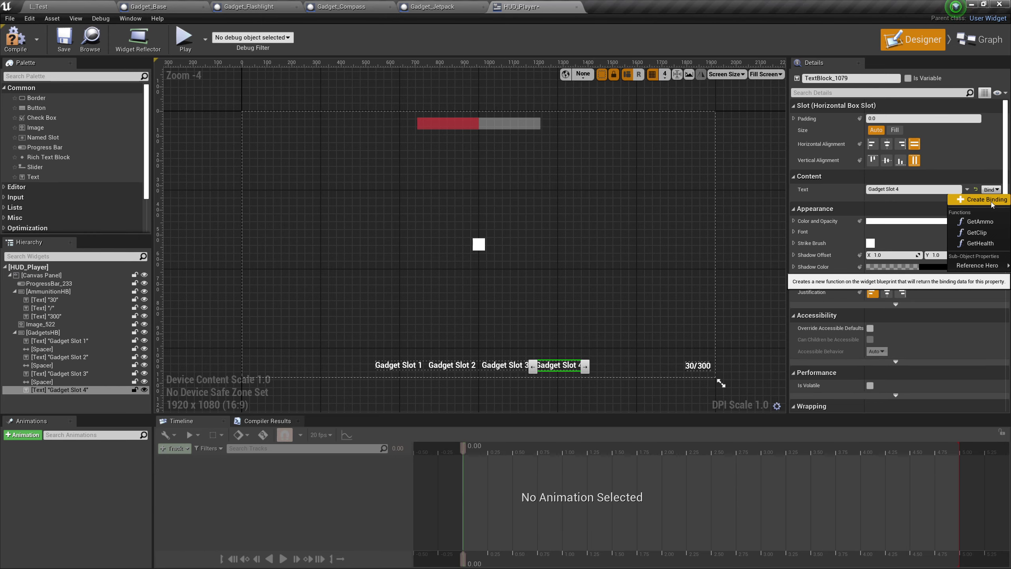
left_click(979, 199)
left_click(47, 208)
key("F2")
type("GetGadgetName")
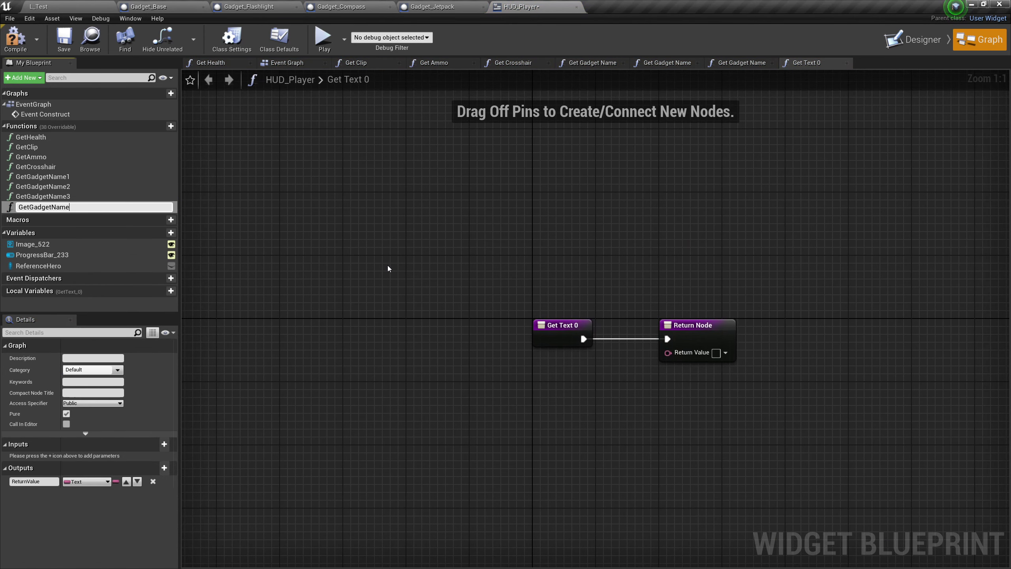
type("4")
key("Return")
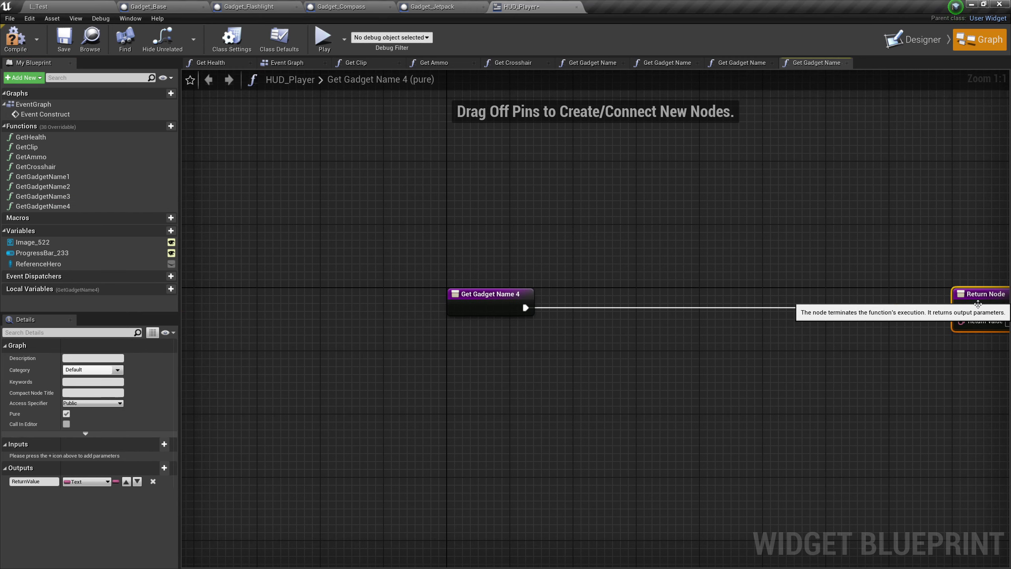
key("ctrl+v")
right_click_drag(800, 300, 657, 300)
left_click_drag(838, 357, 896, 334)
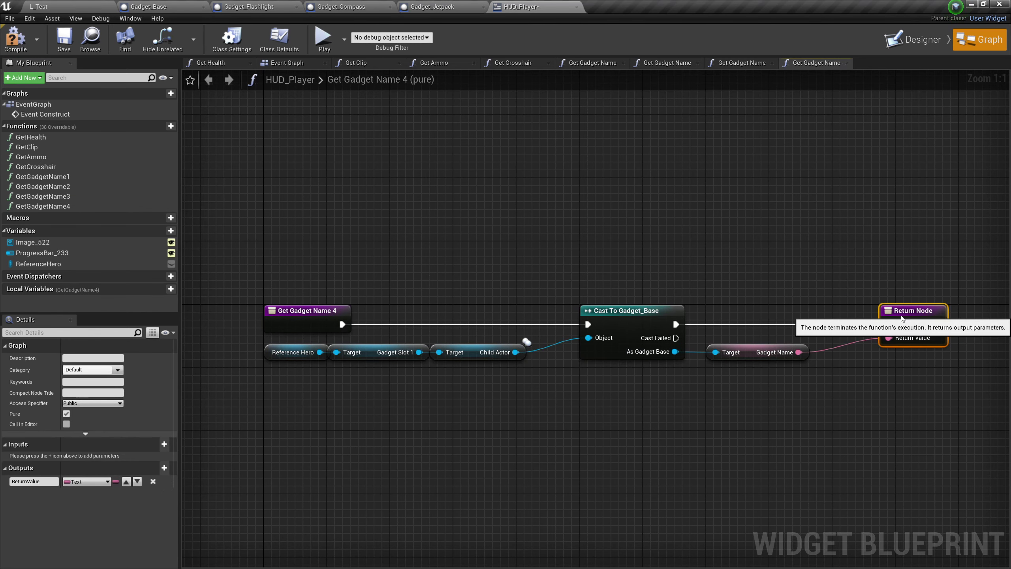
Step: Review the Get Gadget Name 1 graph as the reference chain
left_click(652, 227)
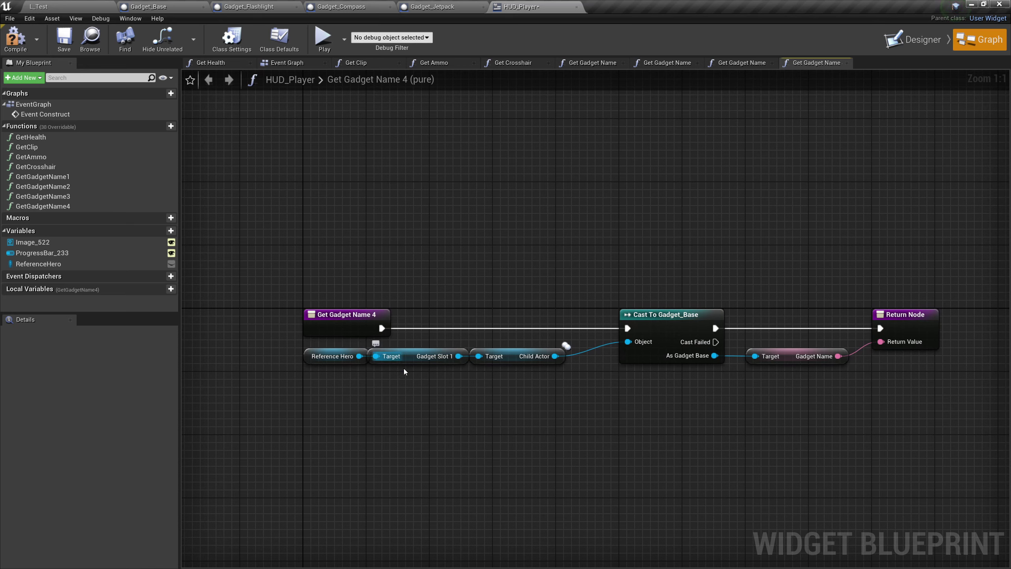
left_click(583, 64)
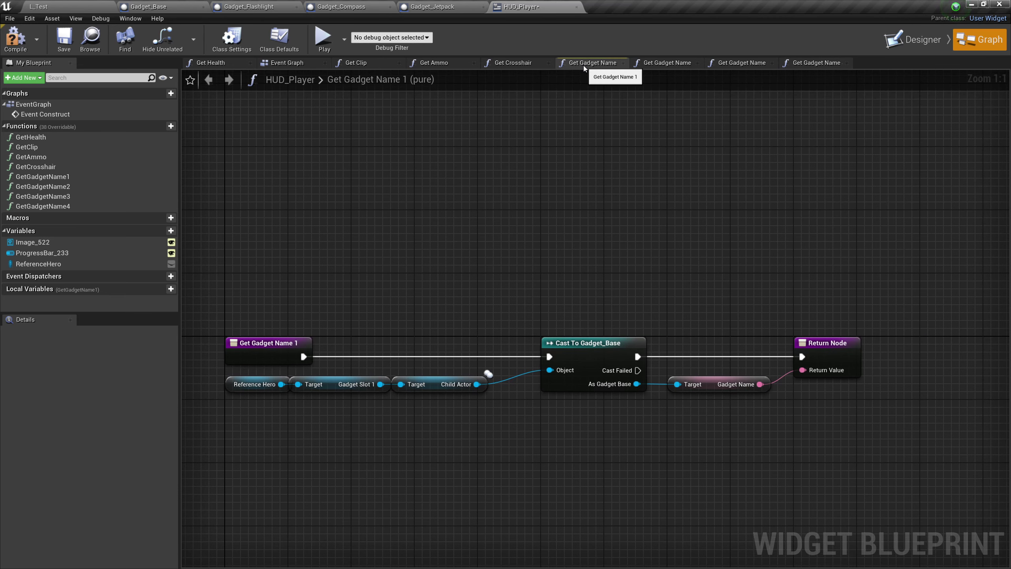
right_click_drag(518, 175, 641, 189)
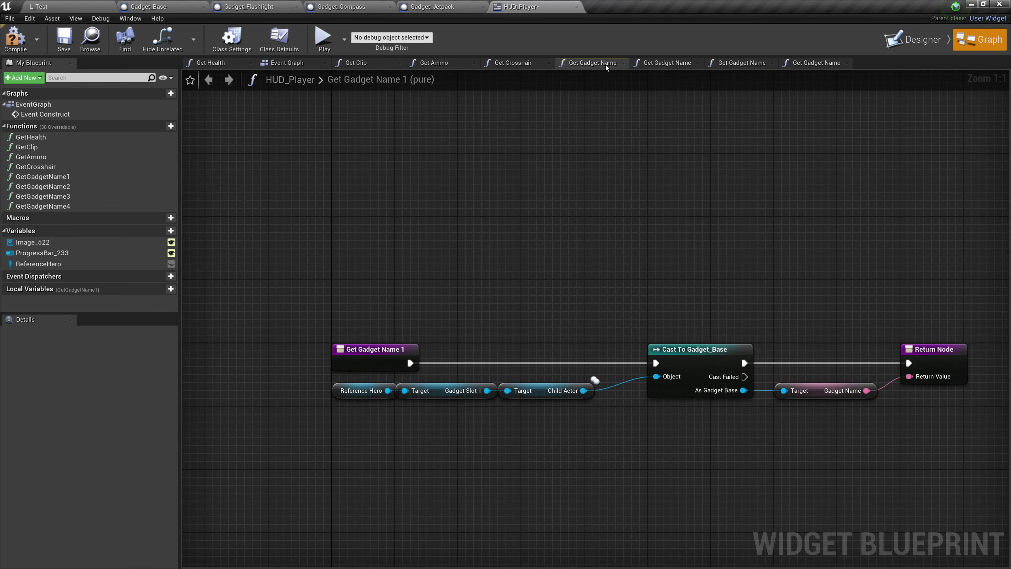
left_click(87, 179)
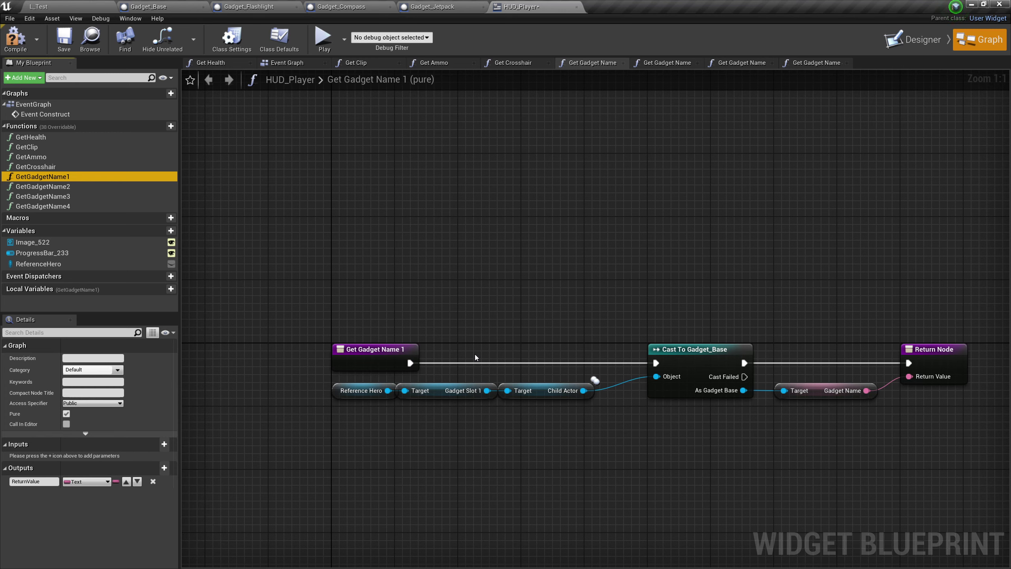
Step: In GetGadgetName2, replace the Gadget Slot 1 getter with Gadget Slot 2 feeding Child Actor
double_click(64, 189)
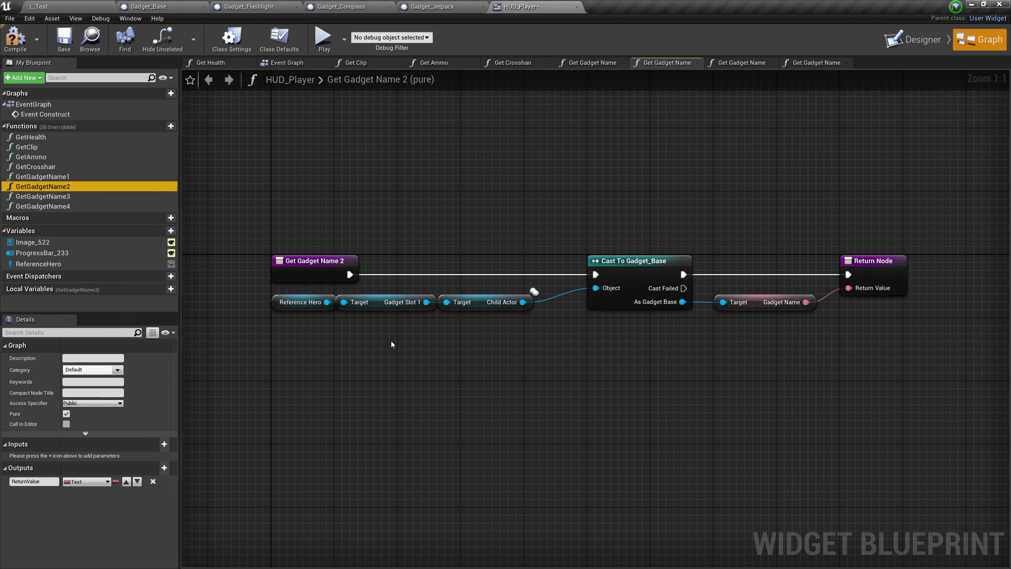
right_click_drag(391, 341, 486, 357)
left_click(484, 318)
key("Delete")
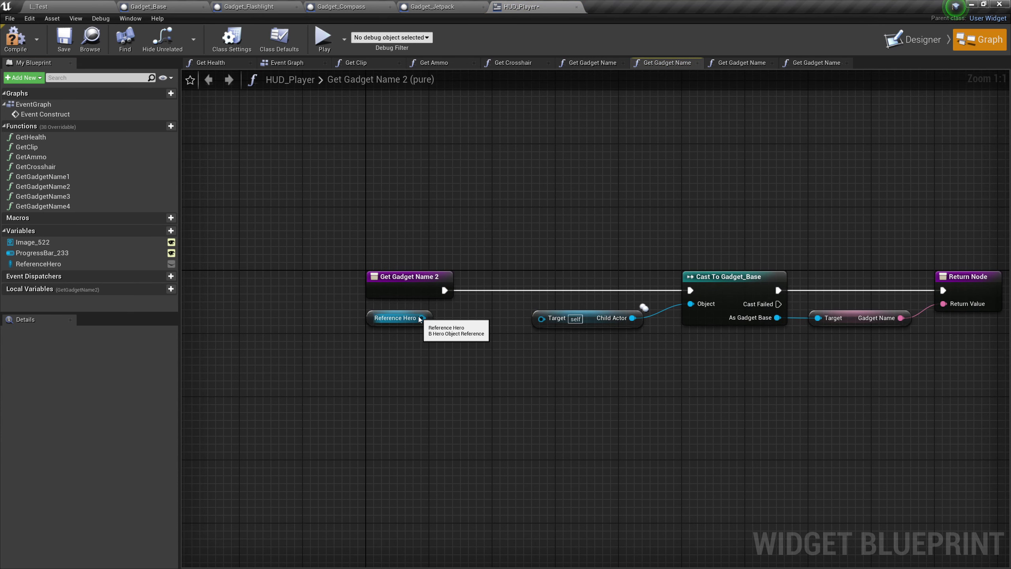
left_click_drag(421, 318, 483, 379)
type("get gadget sl")
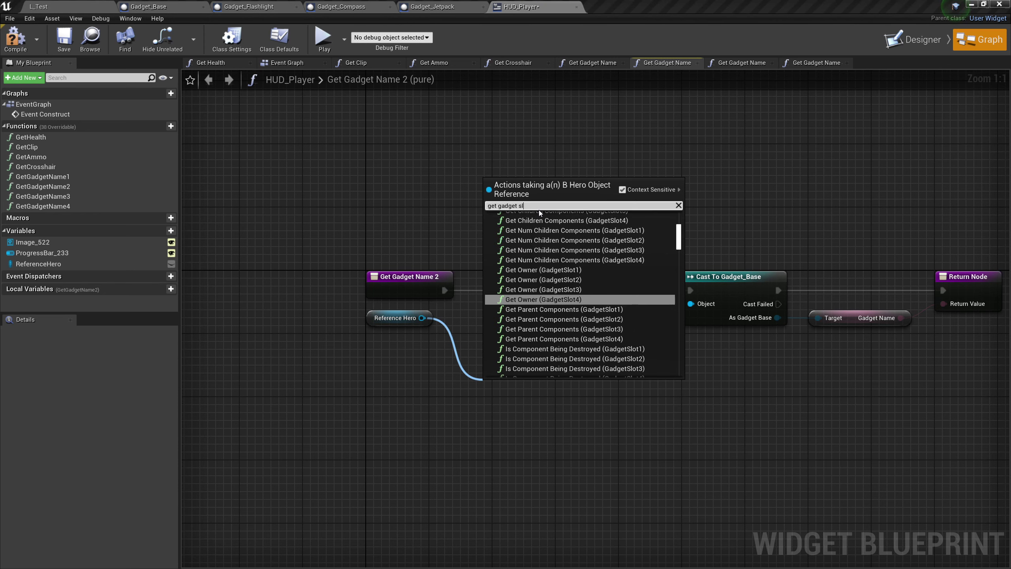
key("Down")
key("Down")
key("Down")
key("Down")
key("Down")
key("Down")
key("Down")
key("Down")
key("Down")
key("Down")
key("Down")
key("Return")
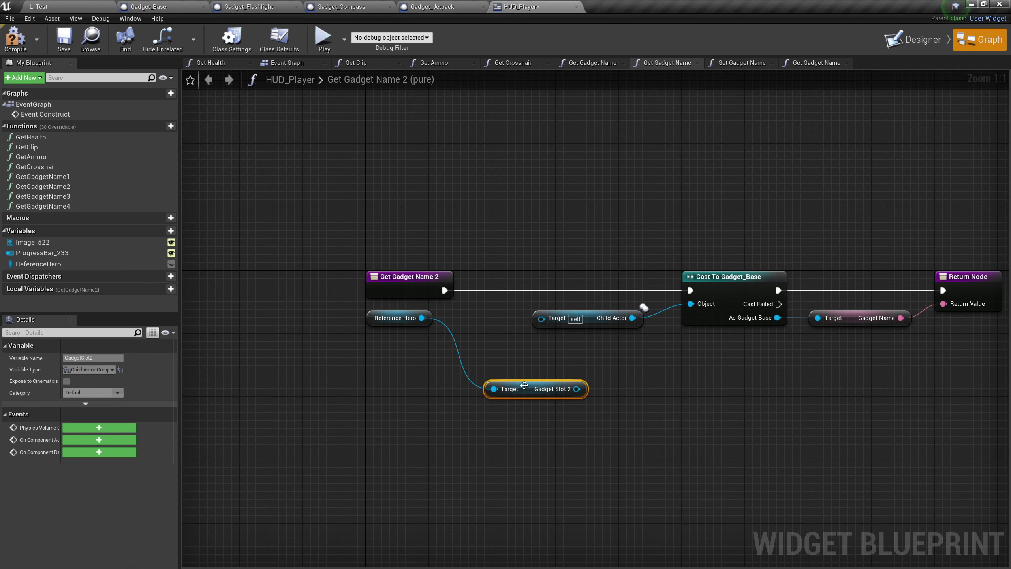
left_click_drag(524, 386, 541, 318)
left_click(279, 223)
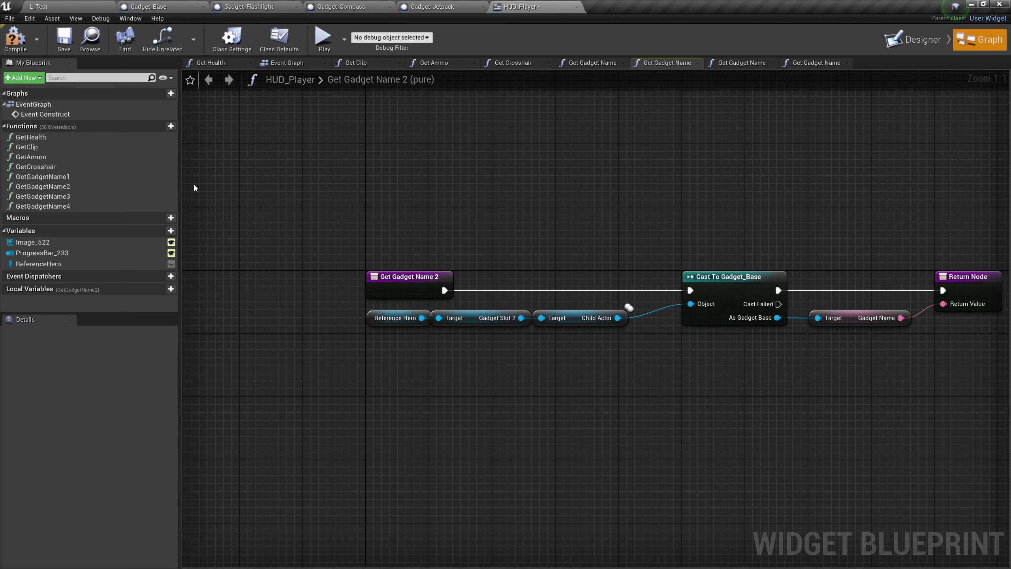
Step: In GetGadgetName3, swap the Gadget Slot 1 getter for Gadget Slot 3
double_click(75, 196)
left_click_drag(437, 337, 416, 380)
key("Delete")
type("get gadget slot 3")
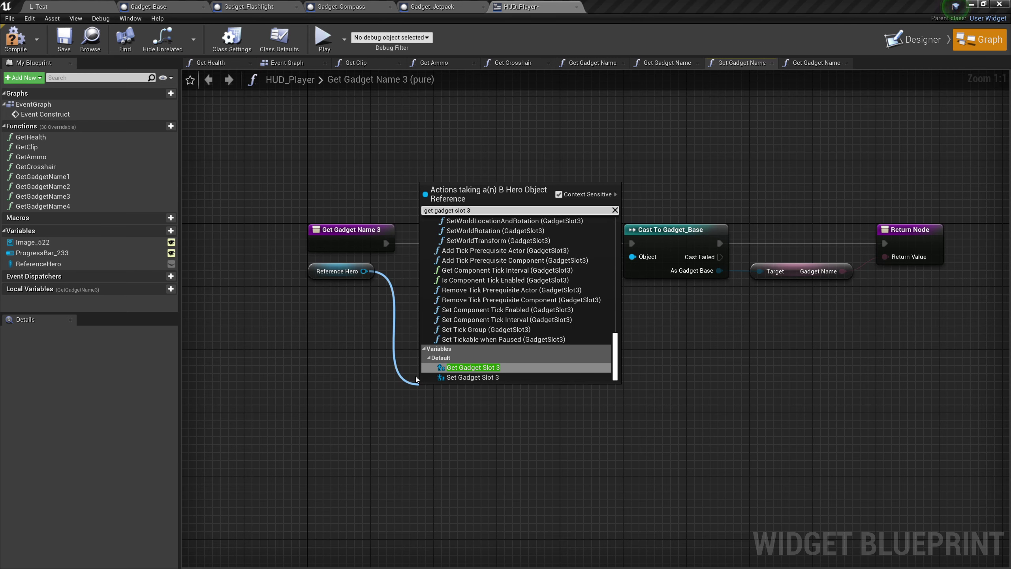
left_click(457, 367)
left_click_drag(424, 385, 483, 271)
Step: In GetGadgetName4, replace the old slot getter with Gadget Slot 4 wired into Child Actor
left_click(47, 210)
double_click(49, 208)
left_click_drag(462, 342, 418, 436)
key("Delete")
left_click_drag(359, 356, 401, 474)
type("get gadge")
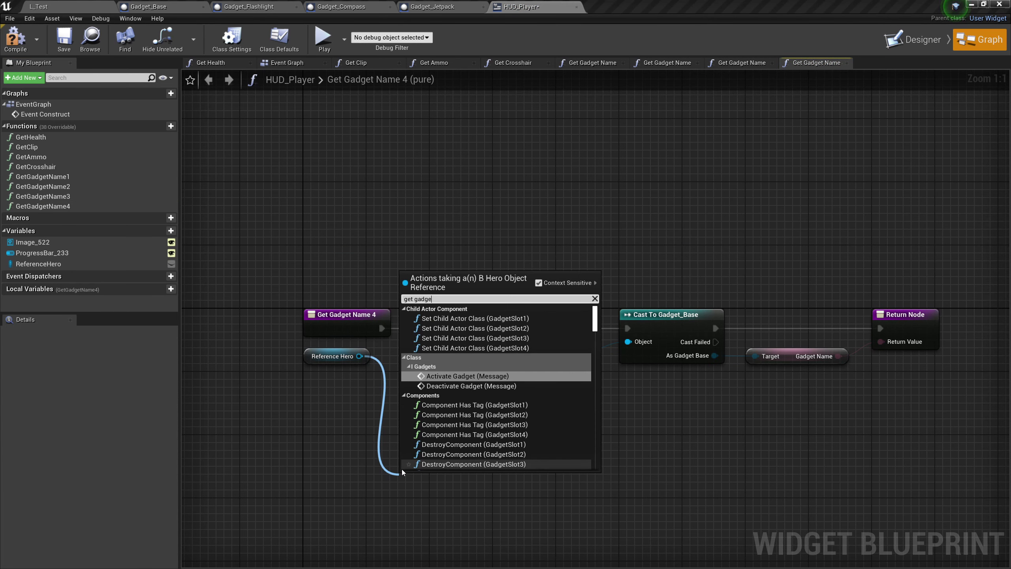
type("t slot 4")
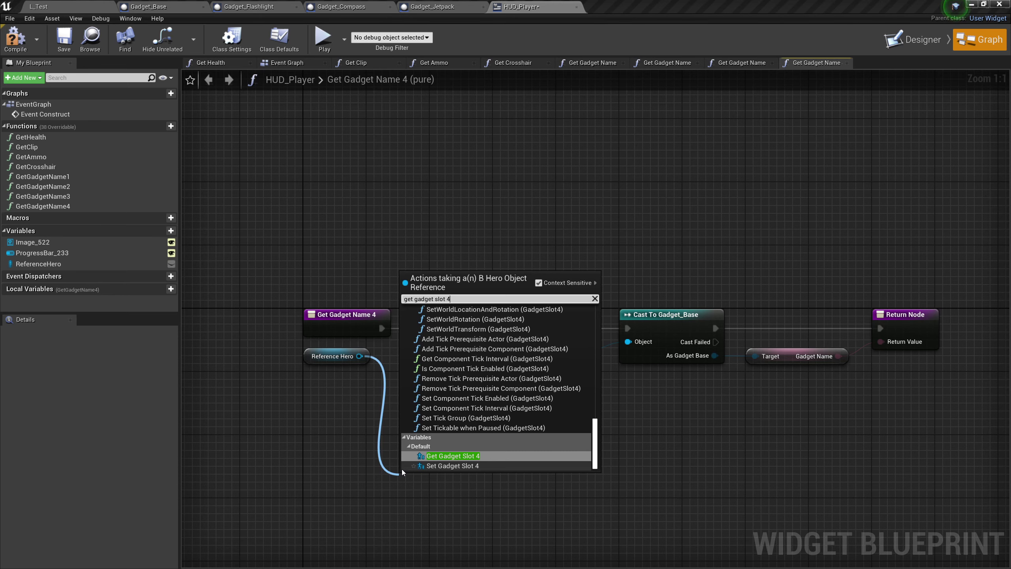
left_click(454, 456)
left_click_drag(422, 443, 478, 356)
Step: Compile and save the HUD_Player blueprint
left_click(645, 420)
left_click(15, 39)
left_click(63, 39)
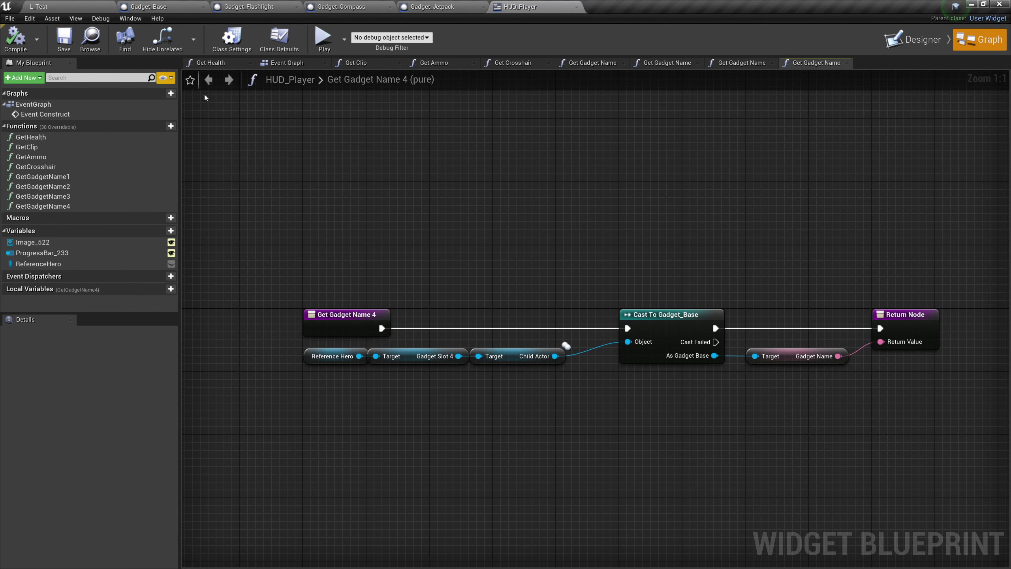
Step: Play the L_Test level, check the HUD lists Flashlight, Compass, Jetpack and Empty, then stop
left_click(38, 7)
left_click(513, 37)
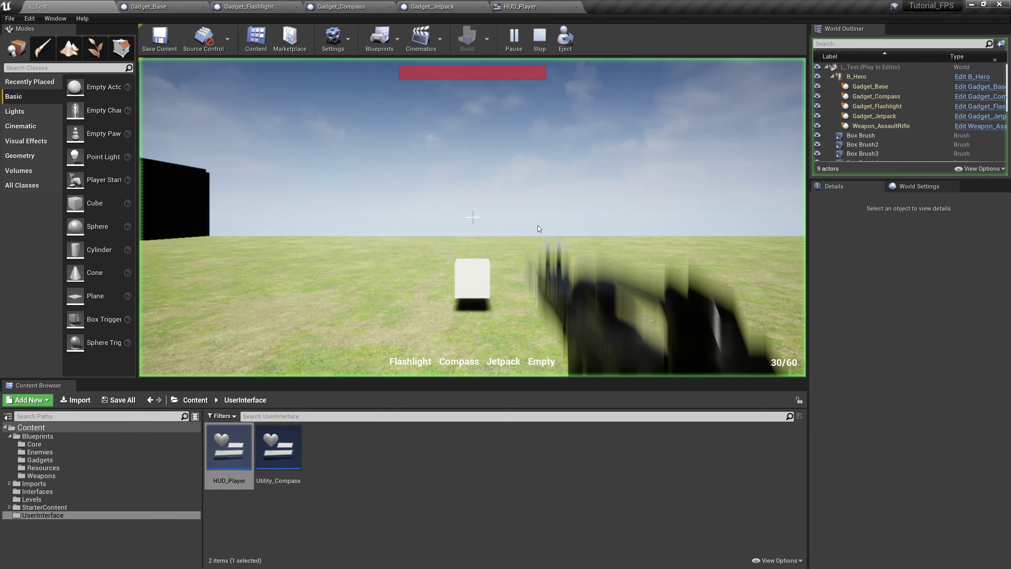
left_click(540, 228)
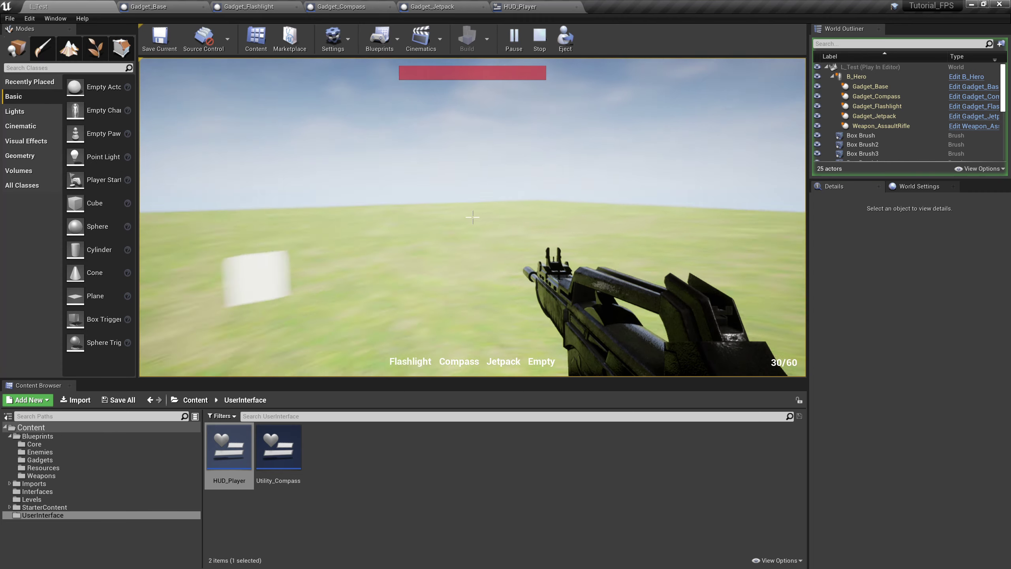
key("Escape")
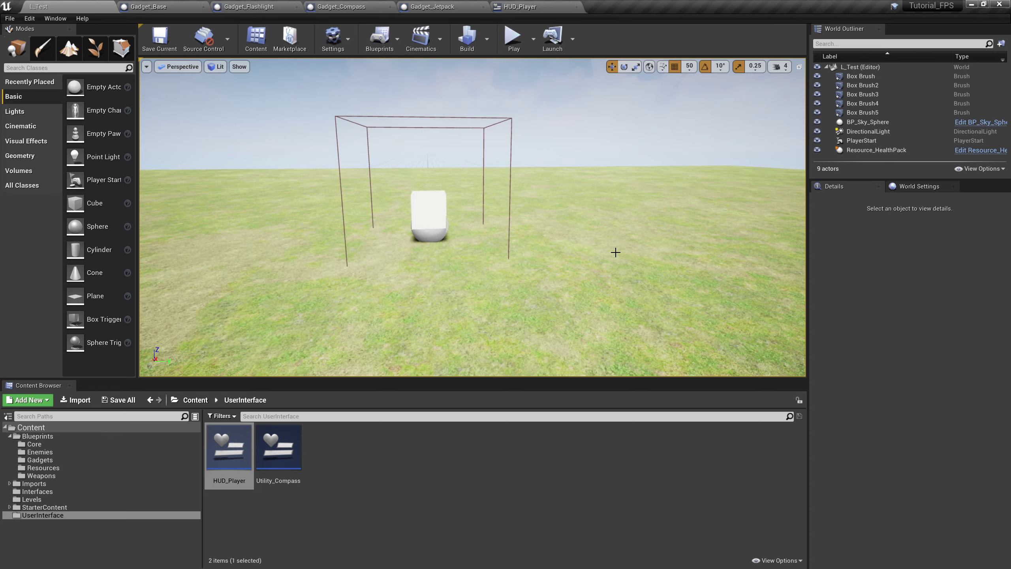
Step: Switch back to the HUD_Player widget blueprint in Designer view
left_click(538, 6)
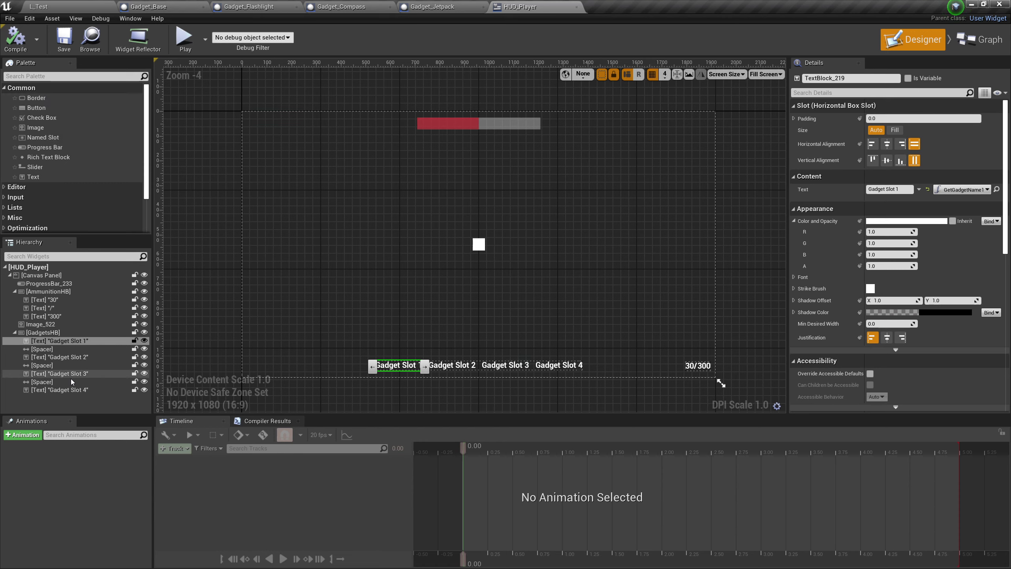
Step: Wrap the Gadget Slot 1 text with a Border from the Hierarchy context menu
left_click(51, 351)
left_click(68, 341)
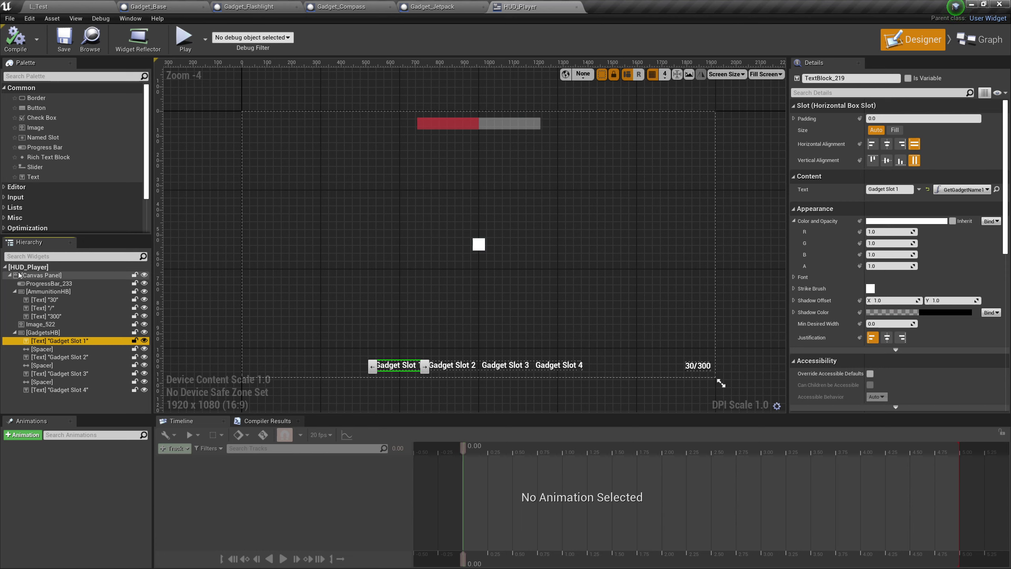
right_click(70, 342)
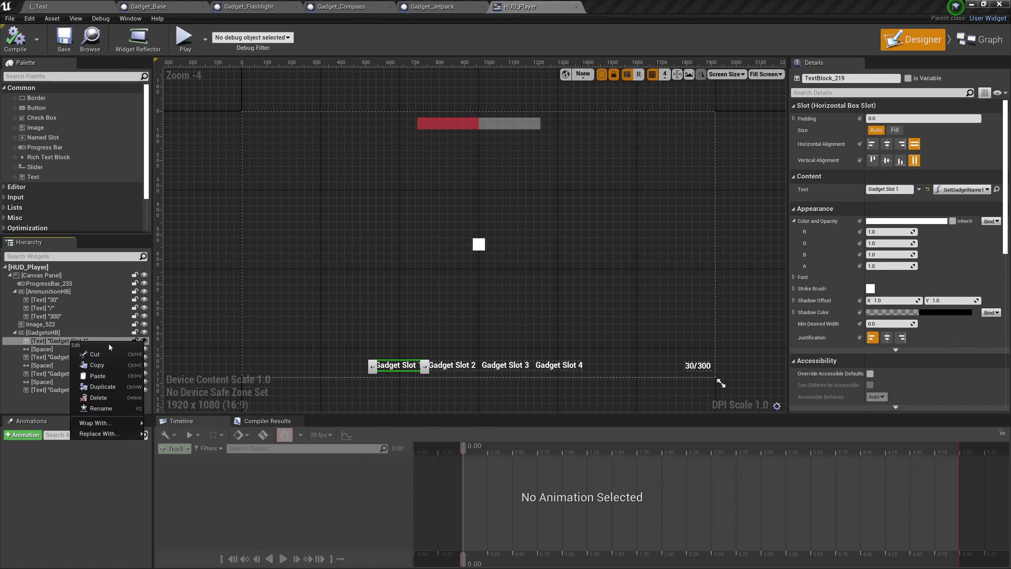
mouse_move(115, 421)
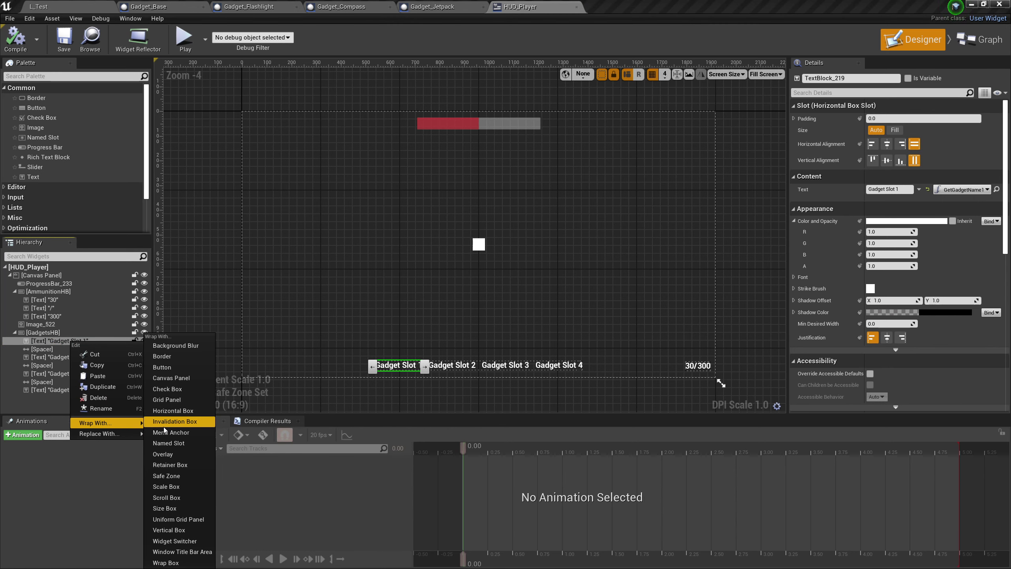
left_click(180, 356)
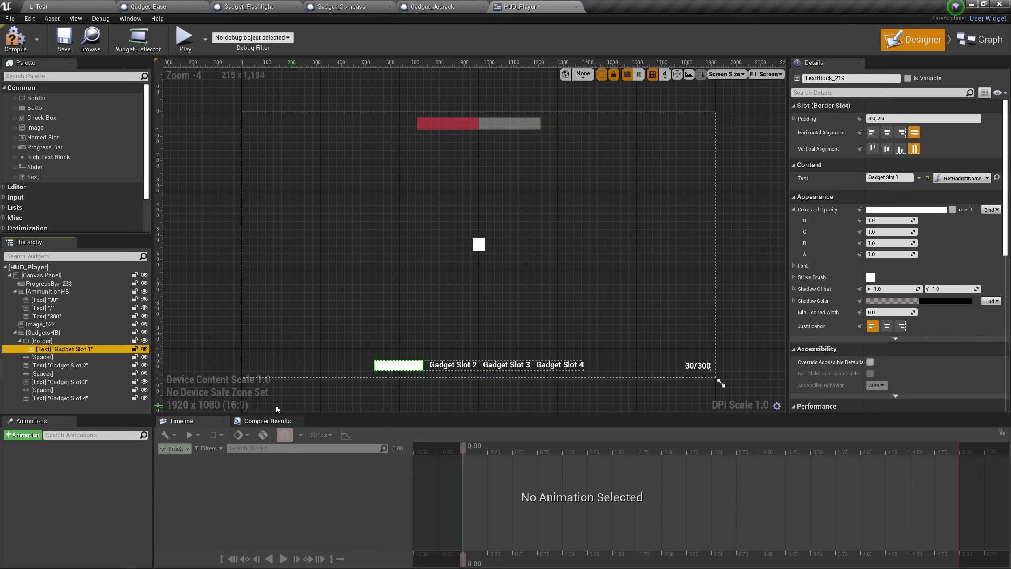
Step: Set the border's Brush Color to R 0, G 1, B 0 with alpha 0.5
left_click(47, 341)
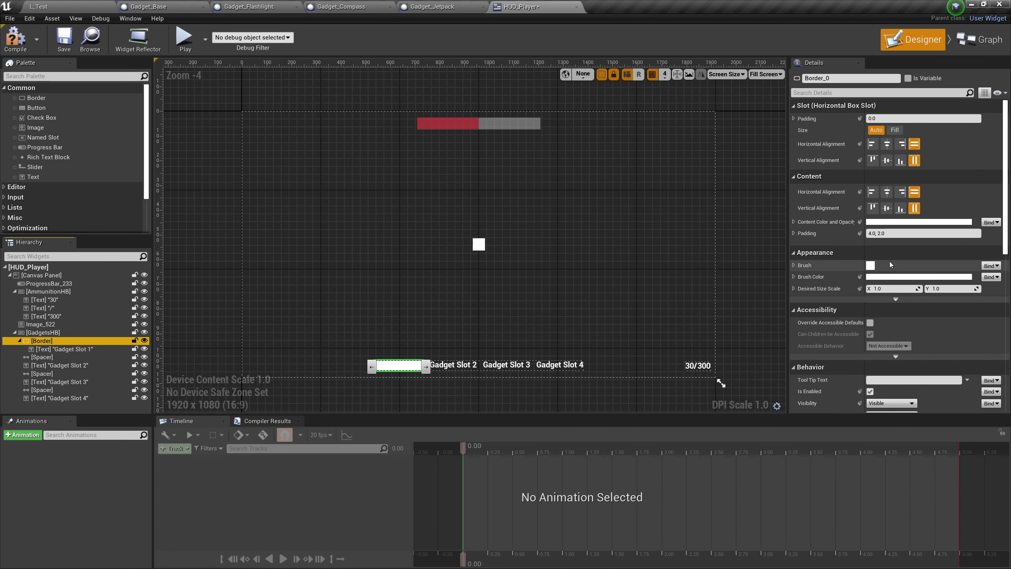
scroll(890, 271, "down", 2)
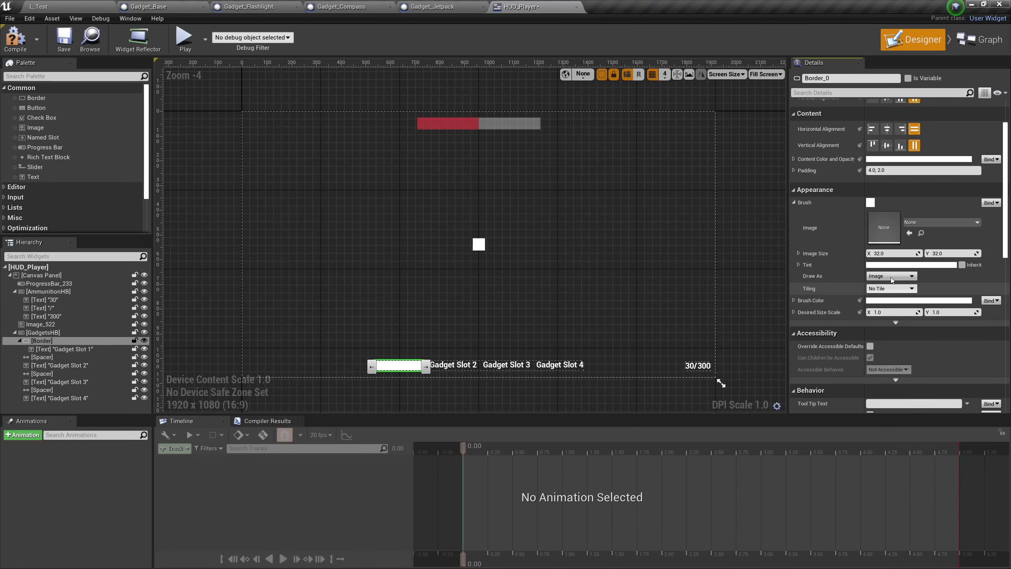
left_click(794, 299)
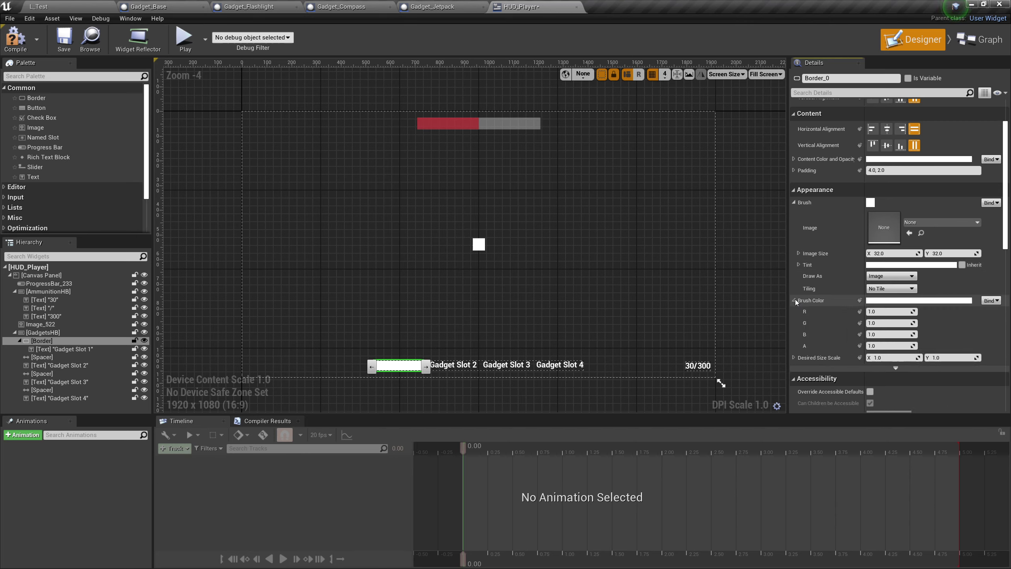
left_click(900, 346)
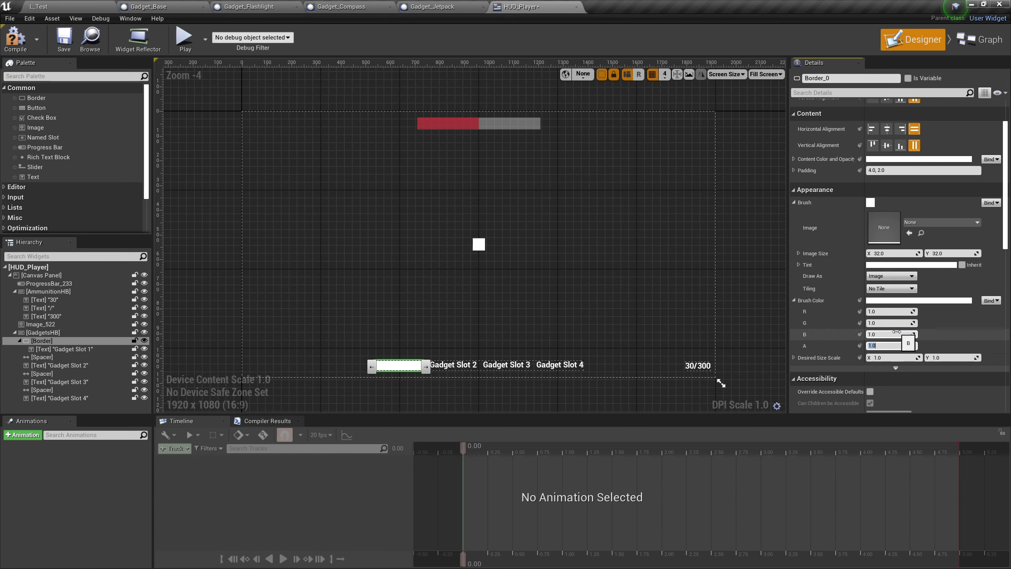
key("Return")
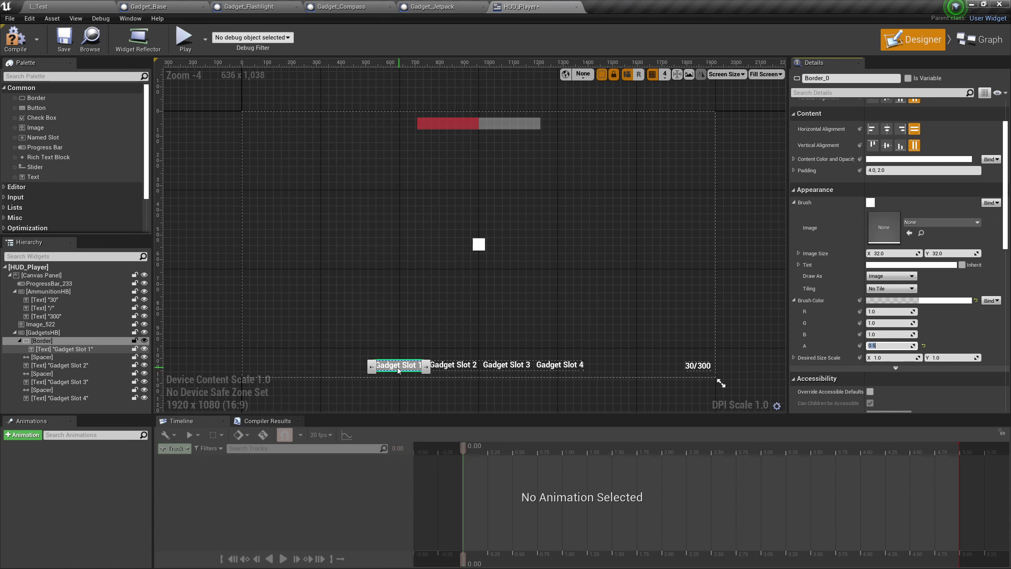
left_click(890, 312)
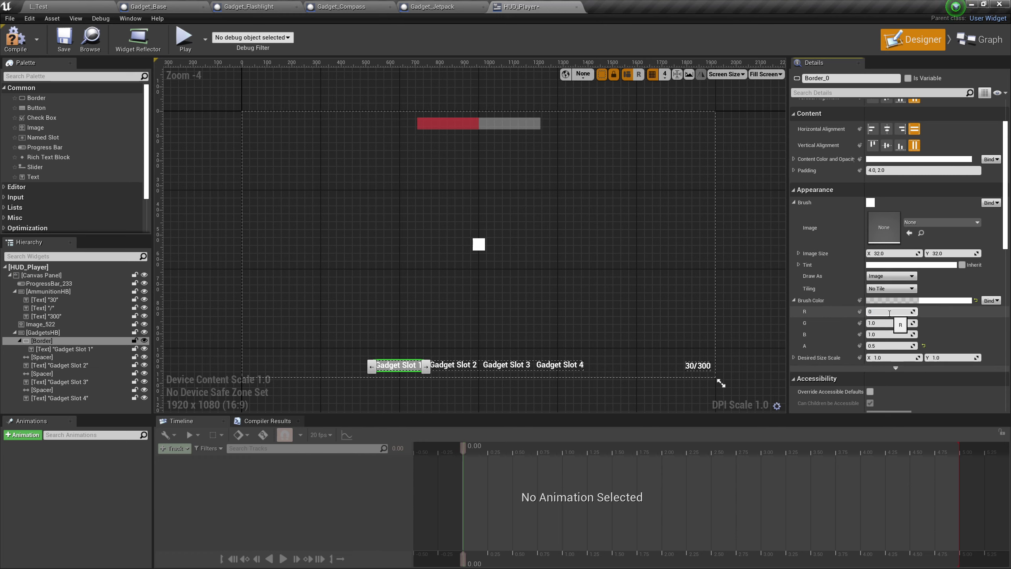
type("0")
key("Return")
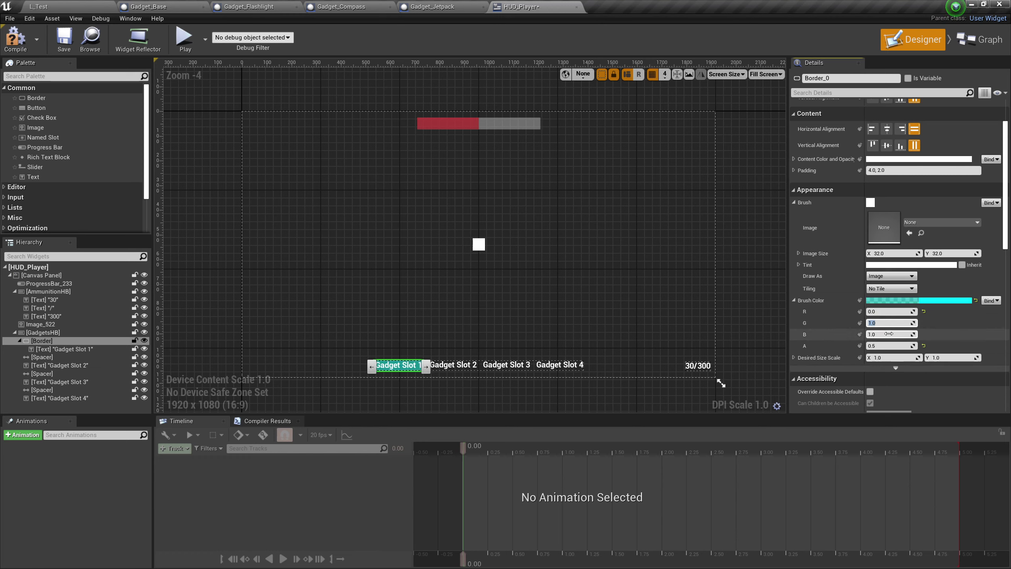
left_click(889, 334)
type("0")
key("Tab")
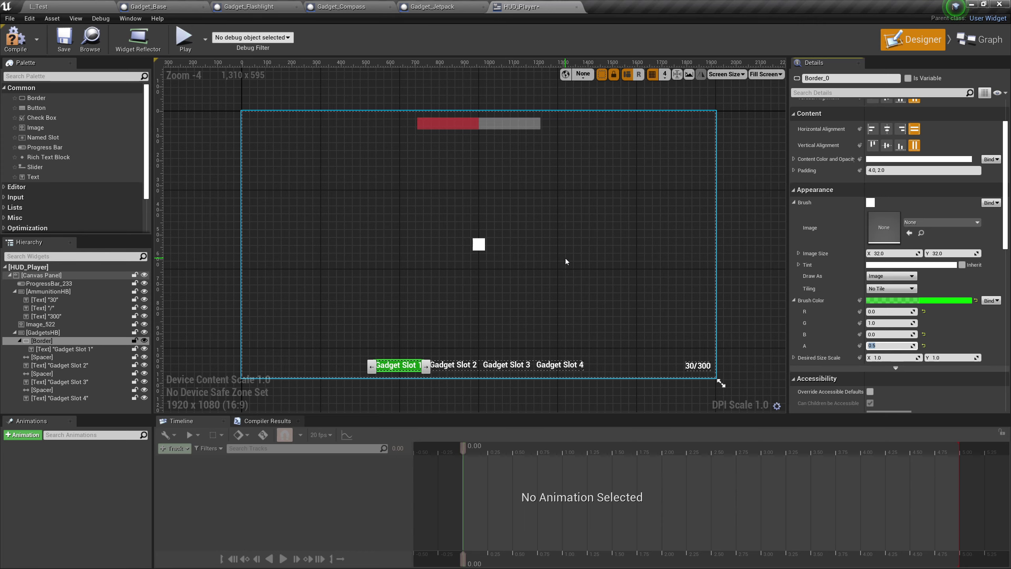
left_click(990, 300)
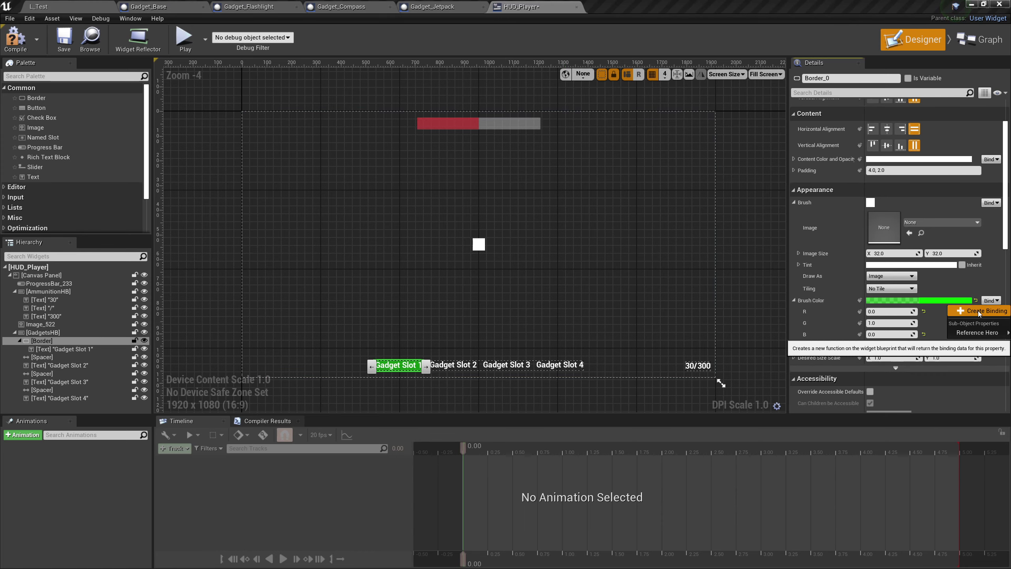
Step: Create a Brush Color binding, copy GetGadgetName1's cast nodes, and rename the function GetGadgetActive1
left_click(977, 310)
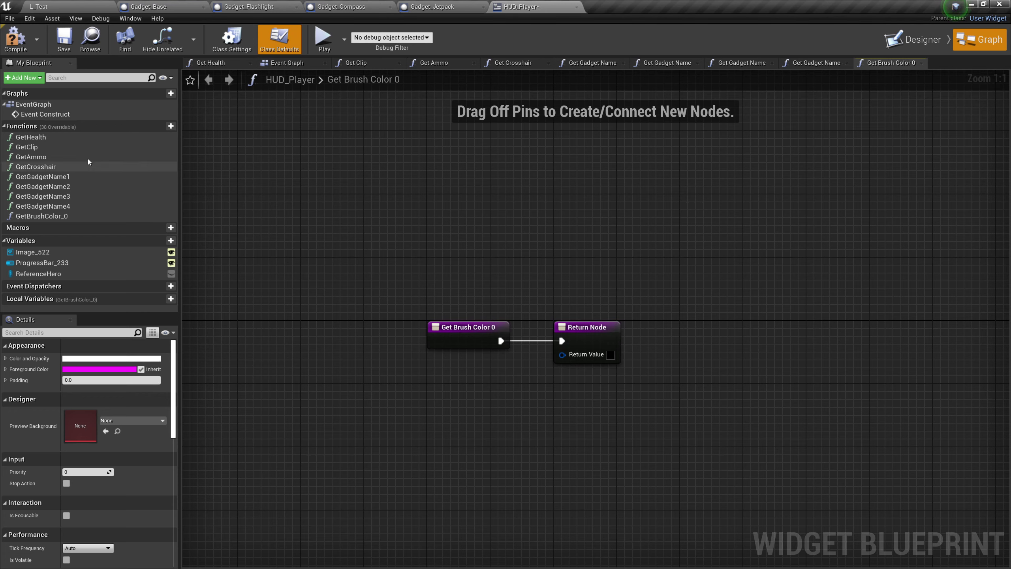
double_click(64, 179)
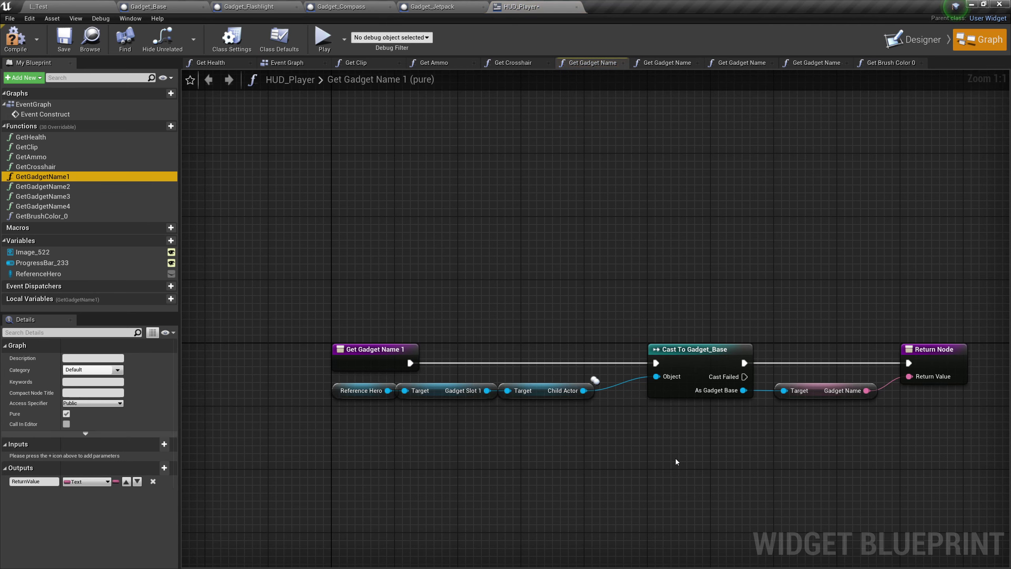
left_click_drag(709, 474, 347, 381)
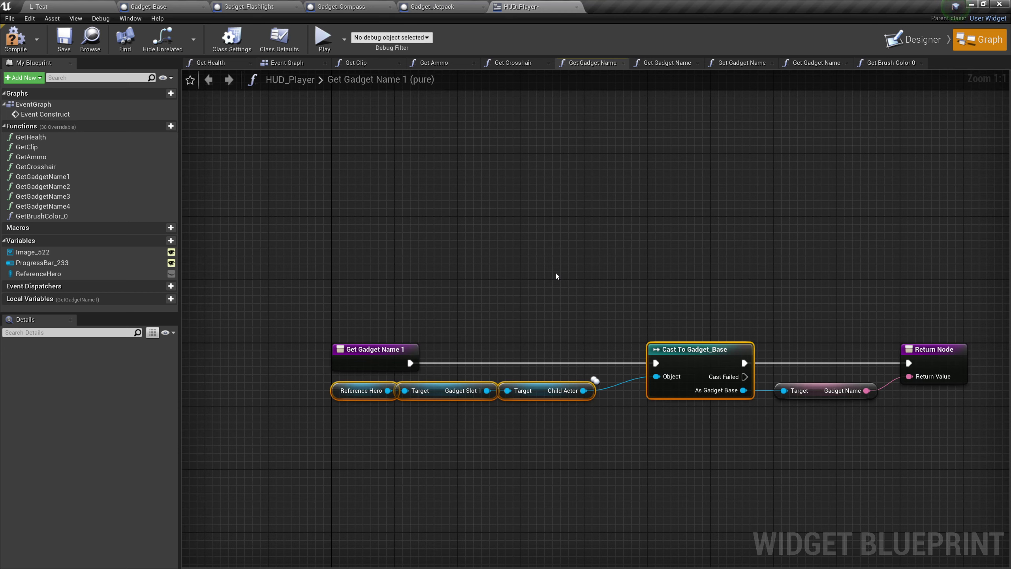
left_click(42, 216)
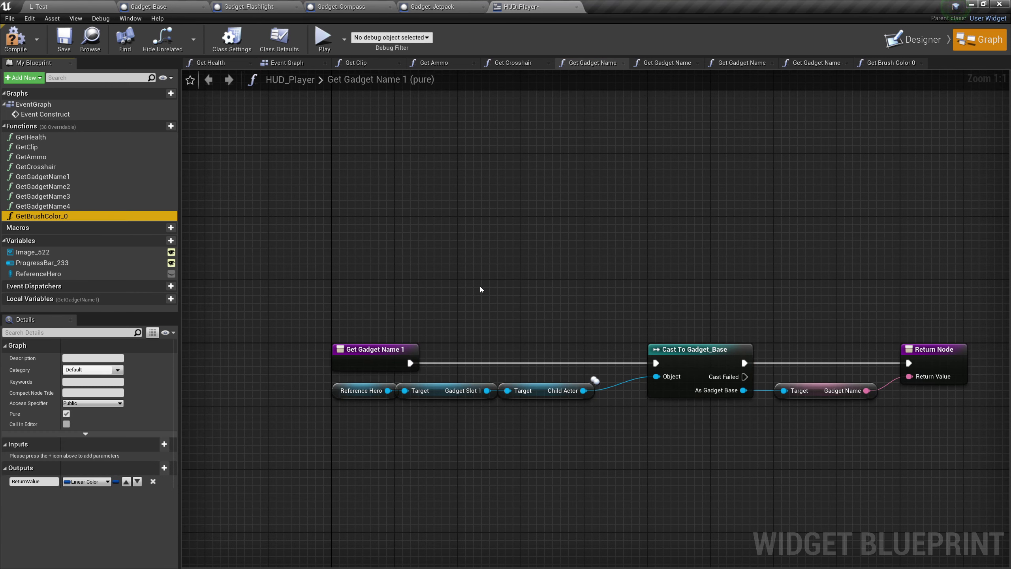
key("F2")
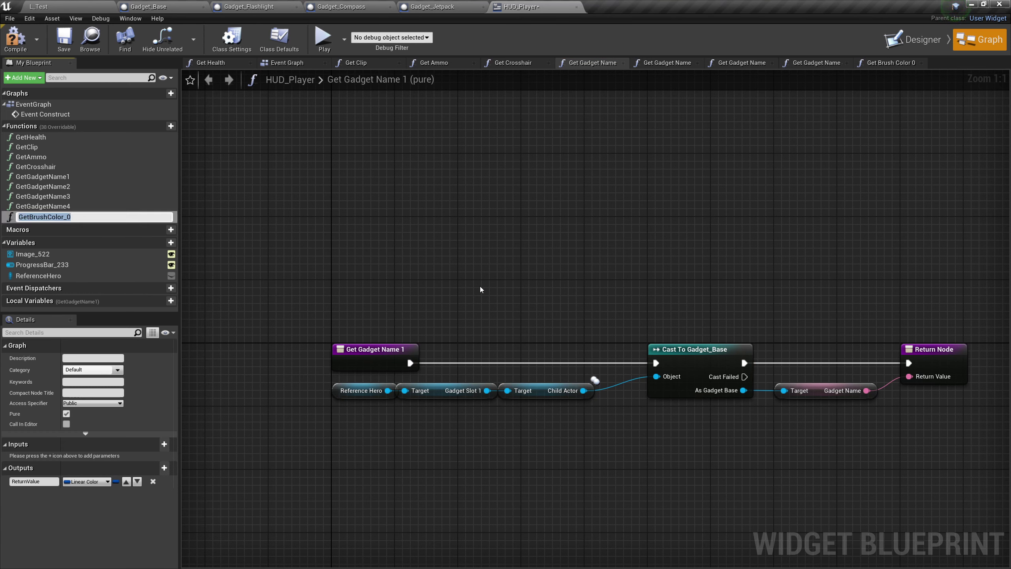
type("GetGadgetActive1")
key("Return")
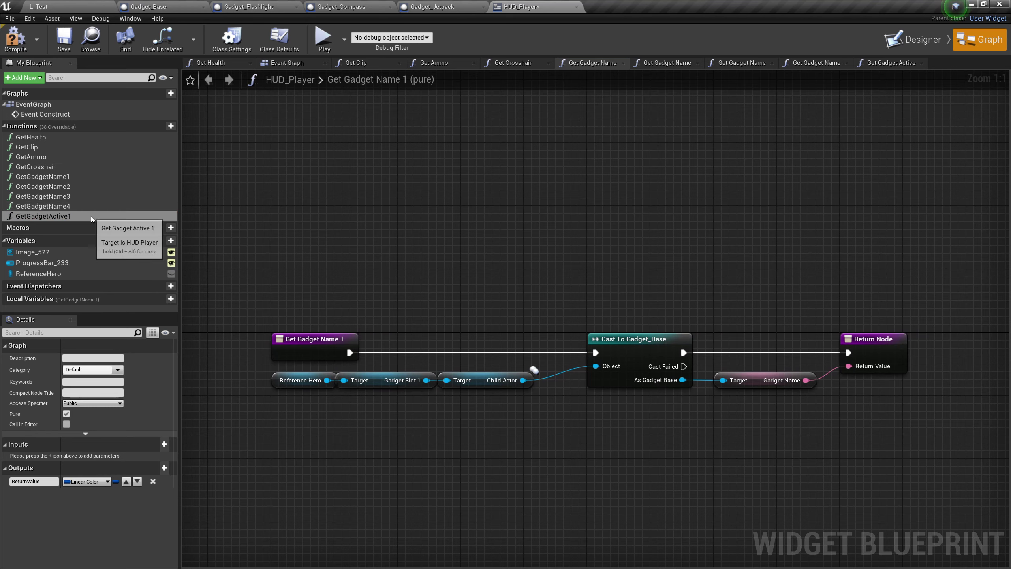
Step: Paste the hero-to-cast node chain into GetGadgetActive1 and wire execution into Cast To Gadget_Base
double_click(80, 216)
key("ctrl+v")
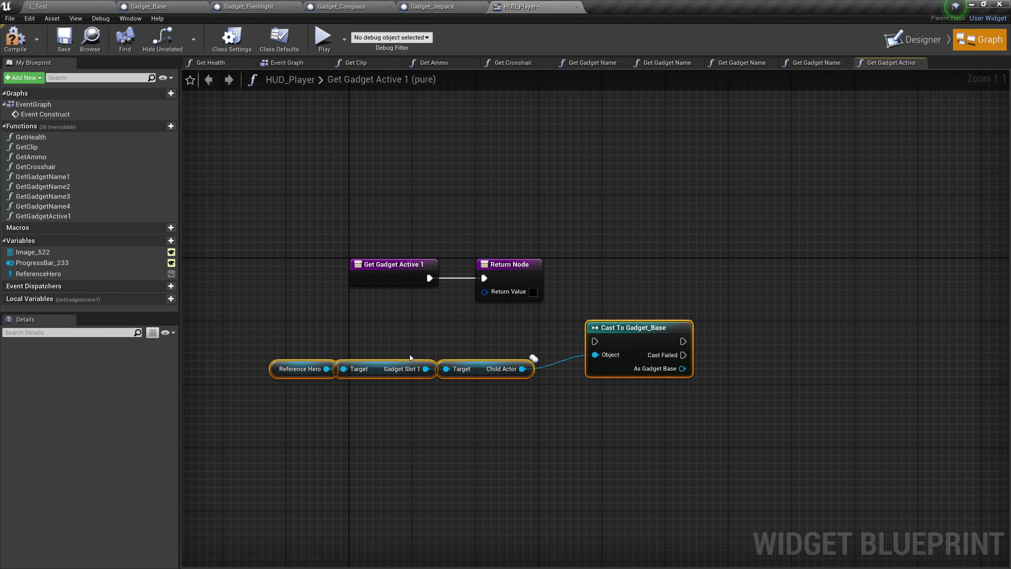
right_click_drag(515, 339, 421, 393)
right_click_drag(498, 318, 613, 319)
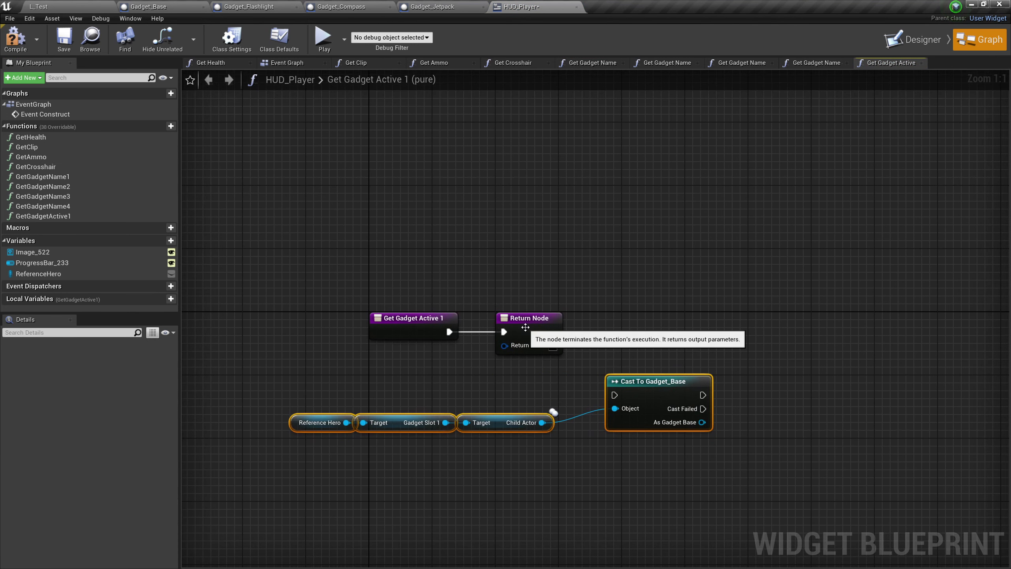
left_click_drag(549, 334, 993, 333)
left_click_drag(729, 481, 285, 371)
left_click_drag(700, 400, 779, 336)
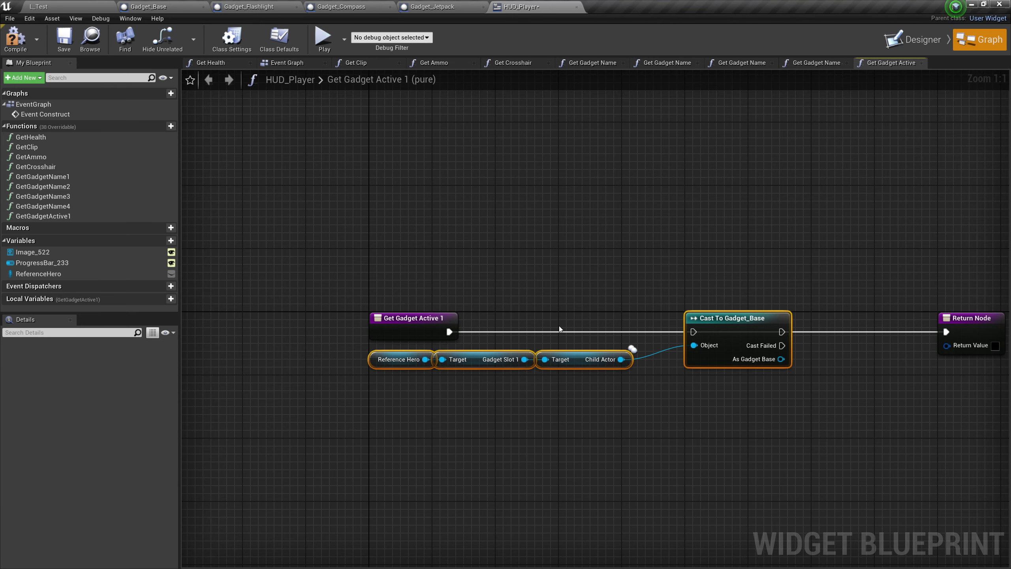
left_click_drag(449, 332, 693, 331)
right_click_drag(889, 388, 646, 405)
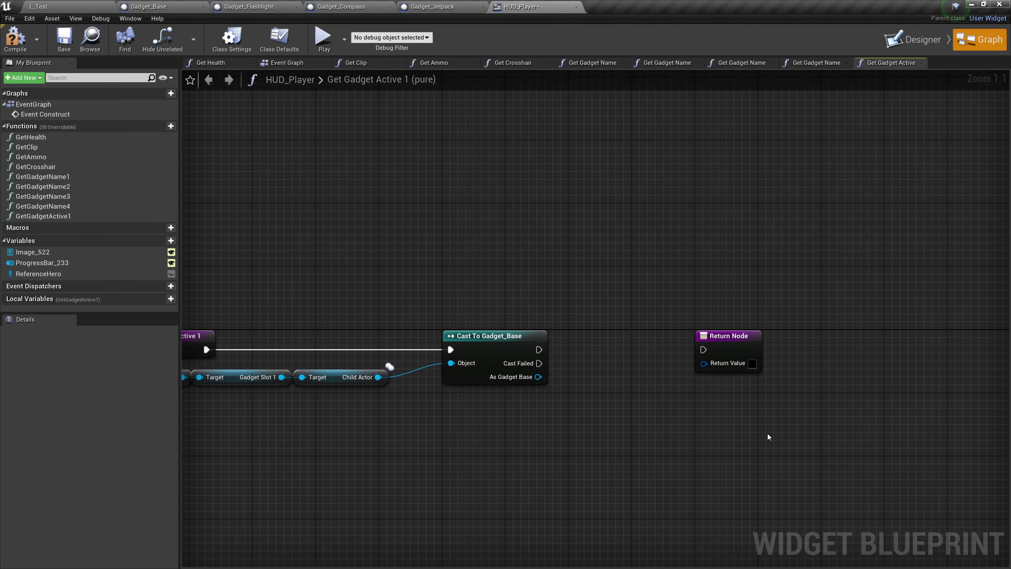
Step: Add an Is Gadget Active? getter from the cast's As Gadget Base output beside the Return Node
left_click_drag(537, 378, 535, 469)
type("is gadget active")
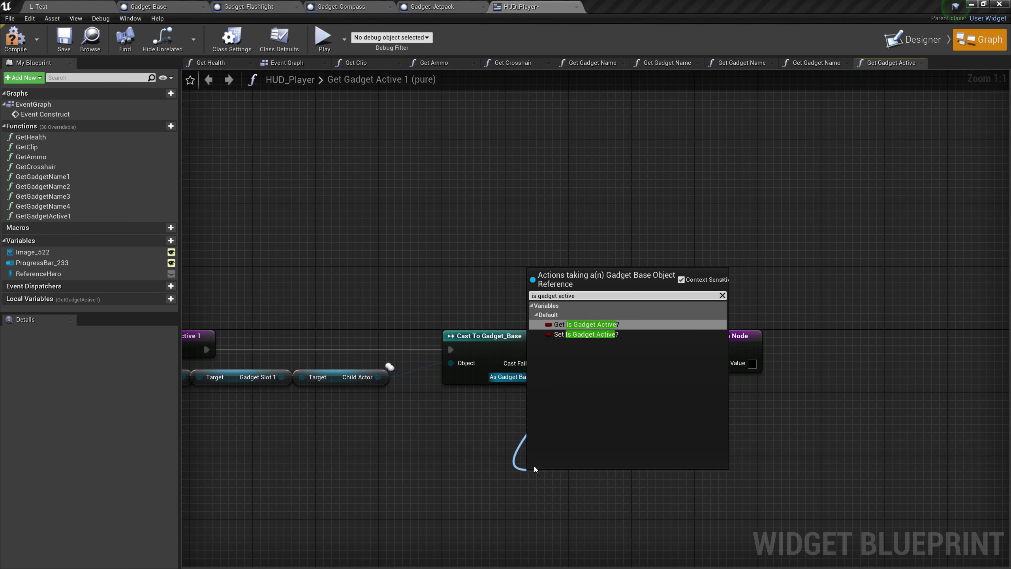
left_click(617, 323)
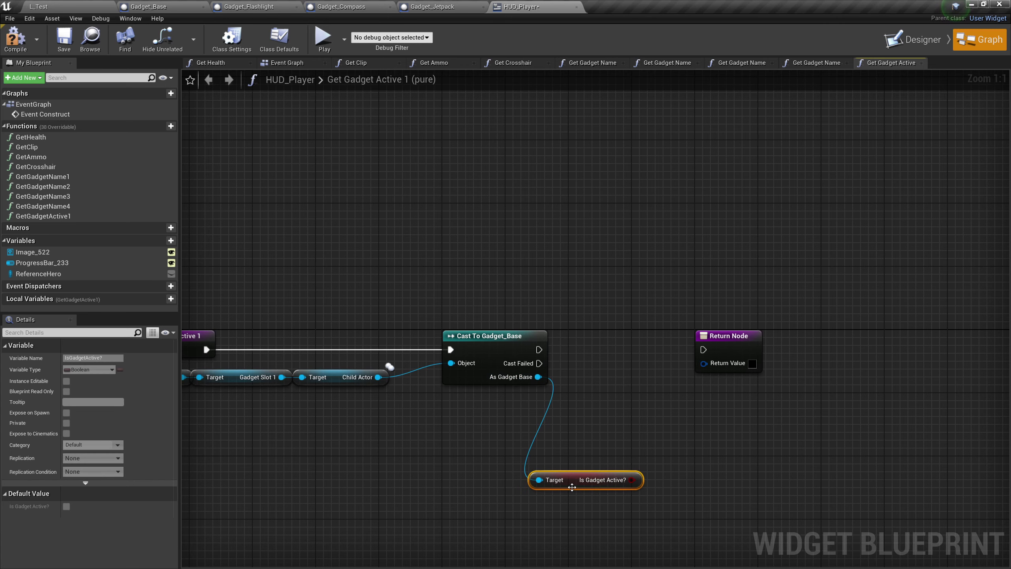
left_click_drag(572, 486, 613, 384)
right_click_drag(834, 373, 675, 426)
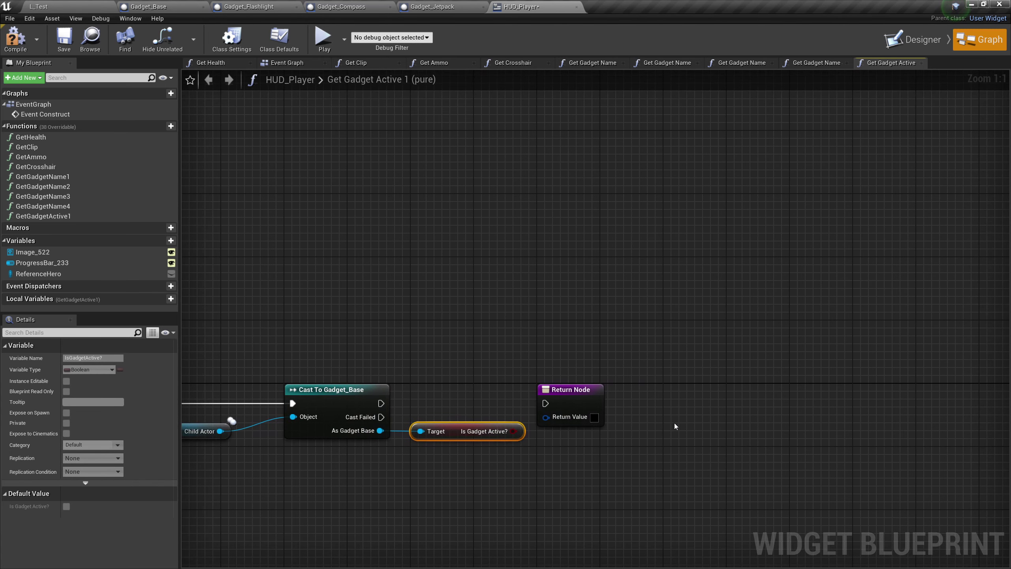
left_click_drag(568, 398, 622, 496)
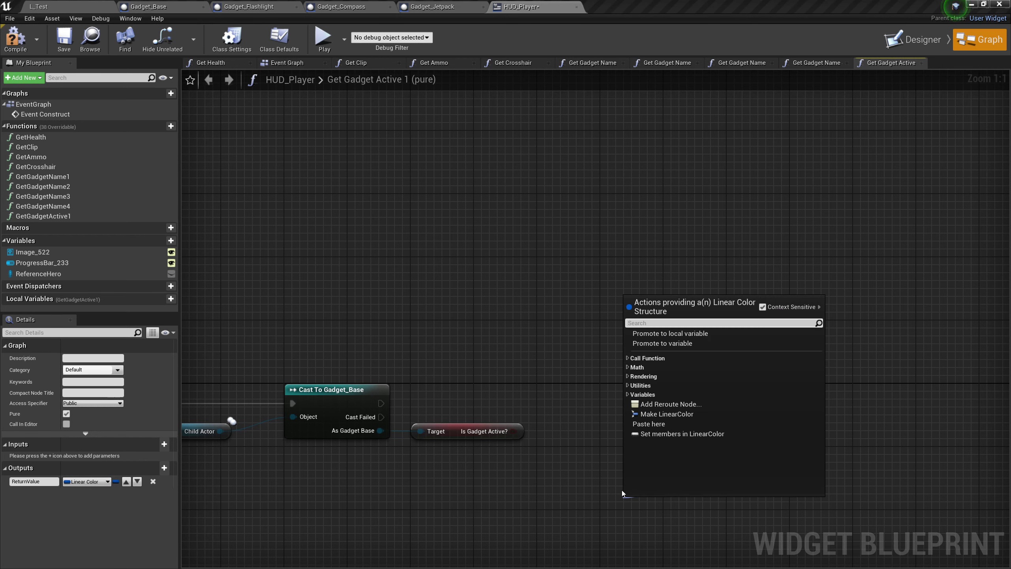
Step: Add a Select node feeding the Return Value, indexed by Is Gadget Active?
type("select")
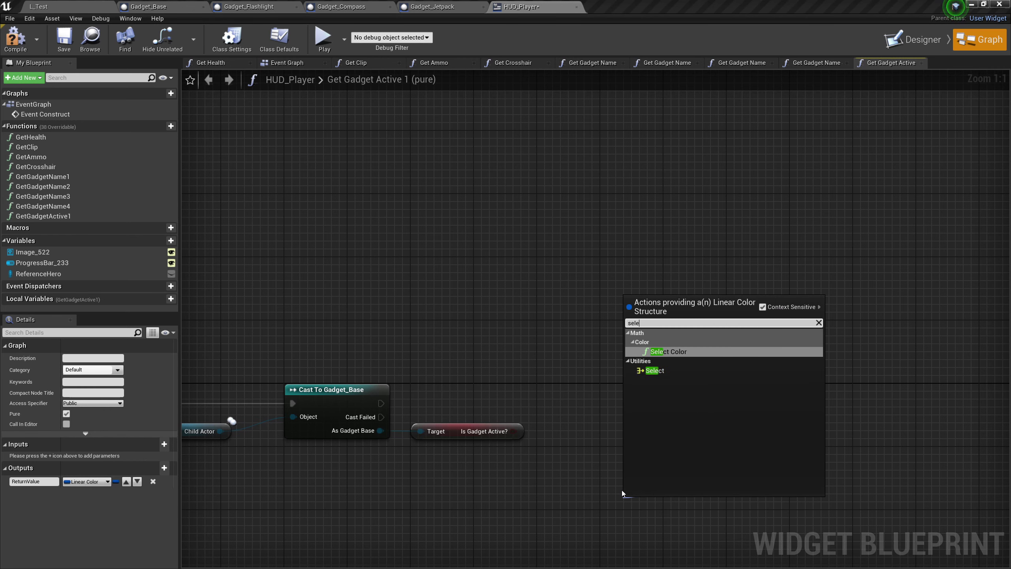
left_click(669, 371)
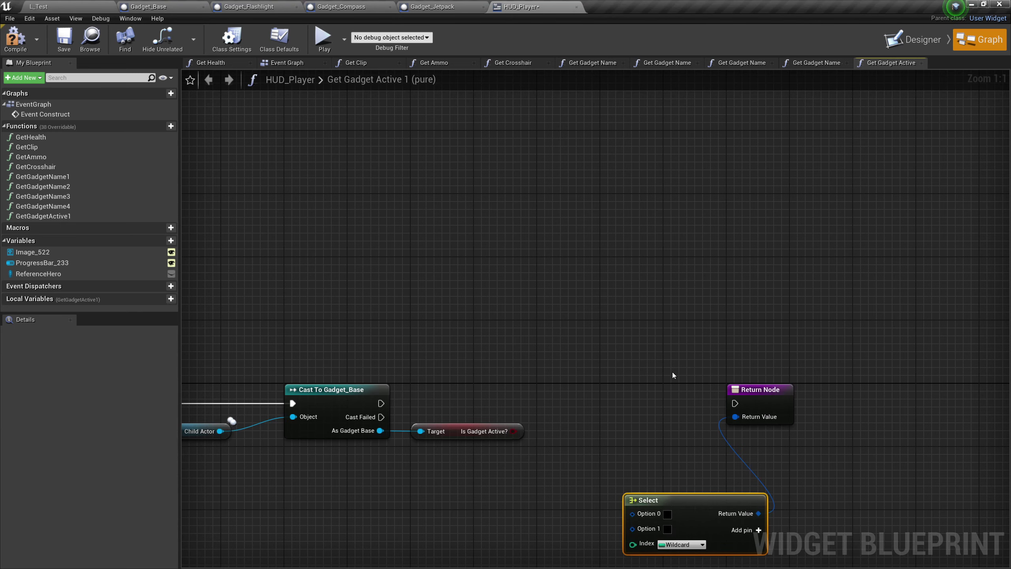
left_click_drag(697, 508, 608, 432)
right_click_drag(756, 483, 810, 446)
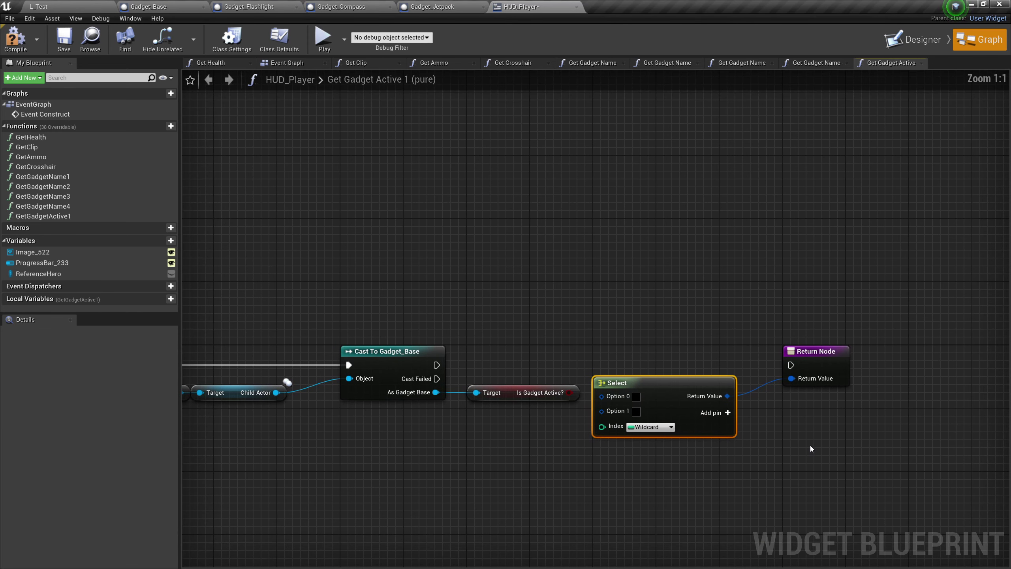
left_click_drag(569, 392, 603, 428)
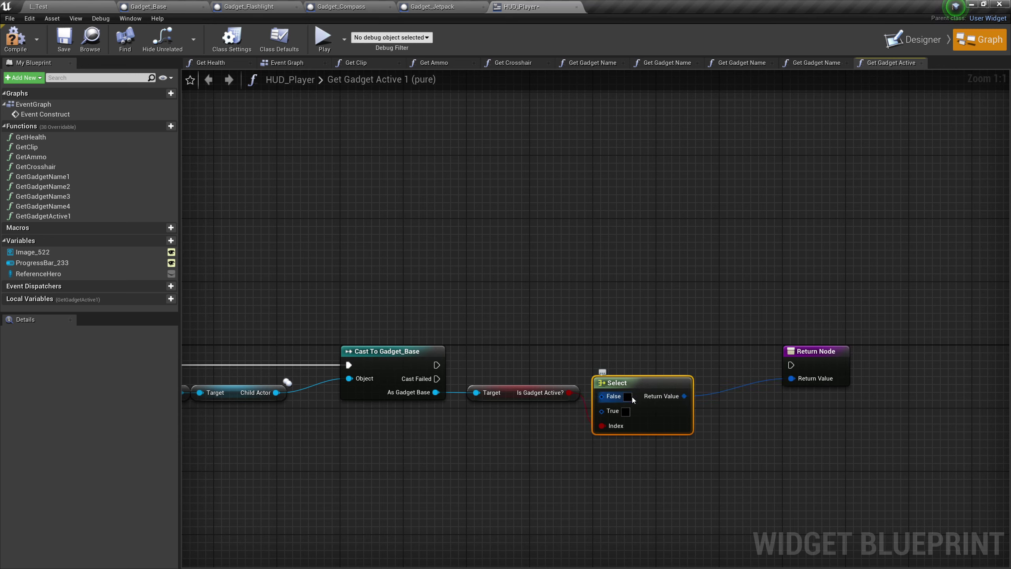
Step: Set the Select's False colour alpha to 0 and its True colour to green G=1, alpha 0.5
left_click(627, 395)
left_click(672, 514)
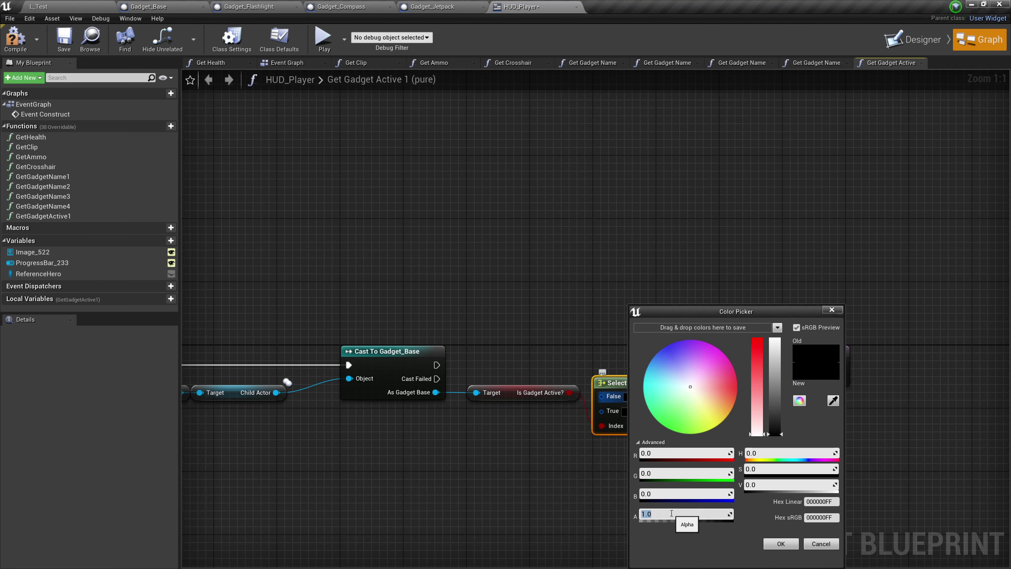
type("0")
key("Tab")
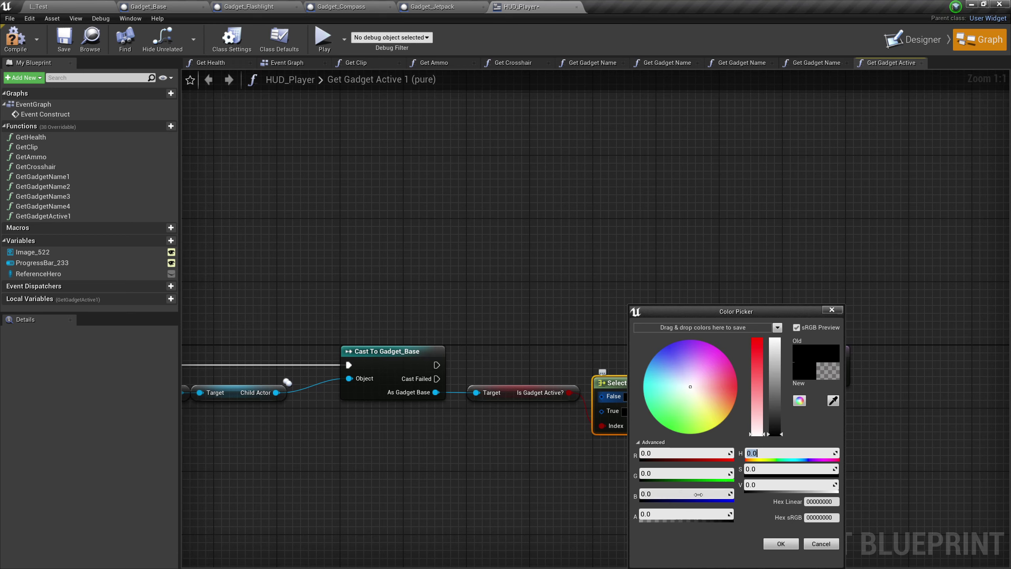
left_click(780, 544)
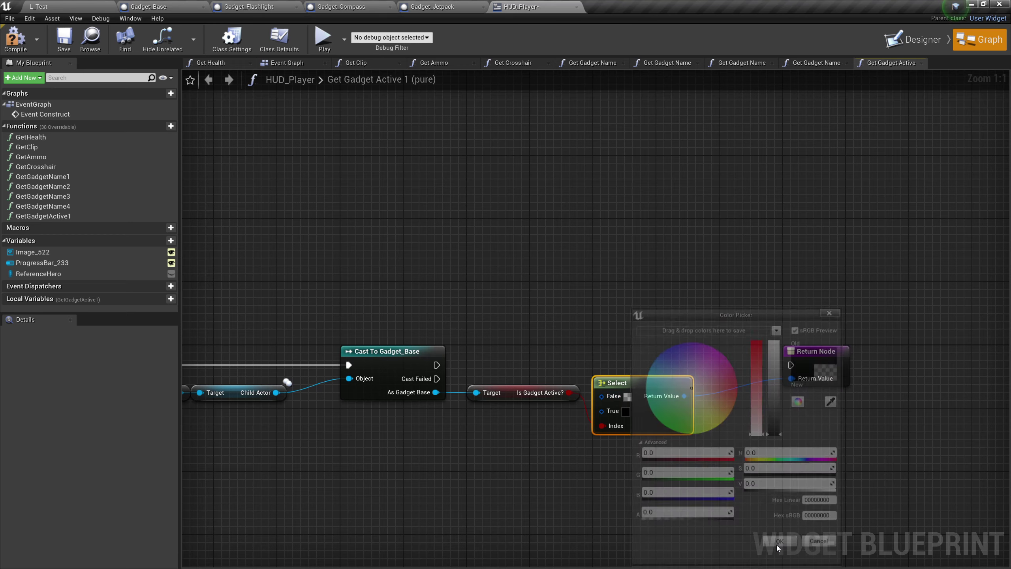
left_click(625, 413)
left_click(663, 474)
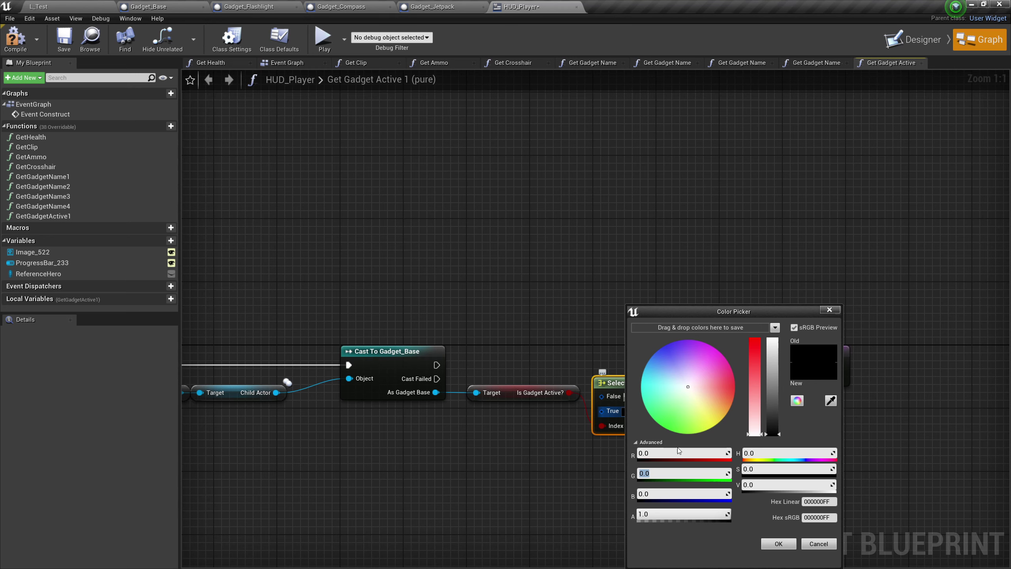
type("1")
left_click(664, 513)
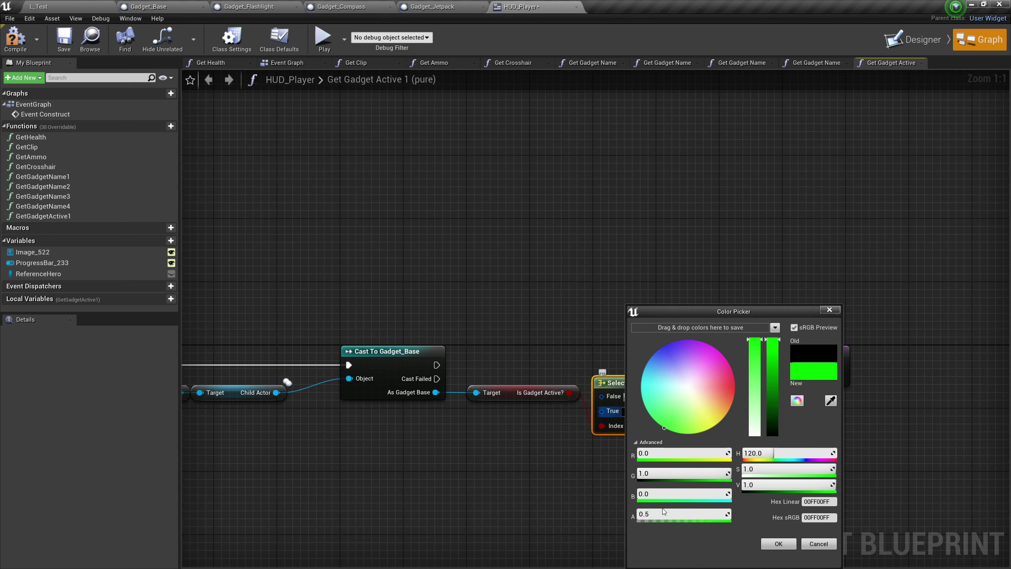
left_click(778, 543)
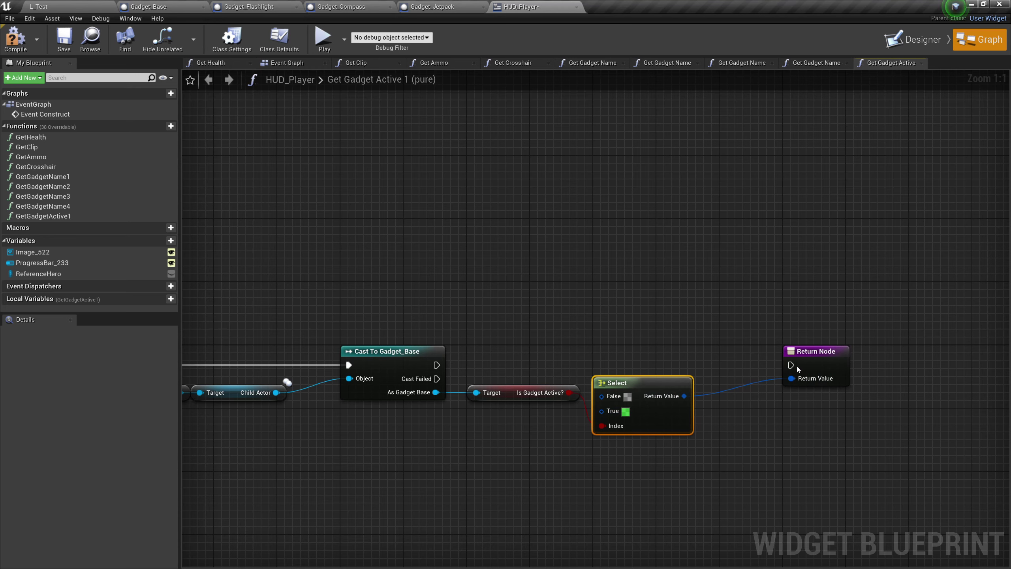
Step: Connect the cast's execution output to the Return Node
left_click(751, 351)
left_click_drag(436, 365, 727, 365)
right_click_drag(728, 365, 883, 462)
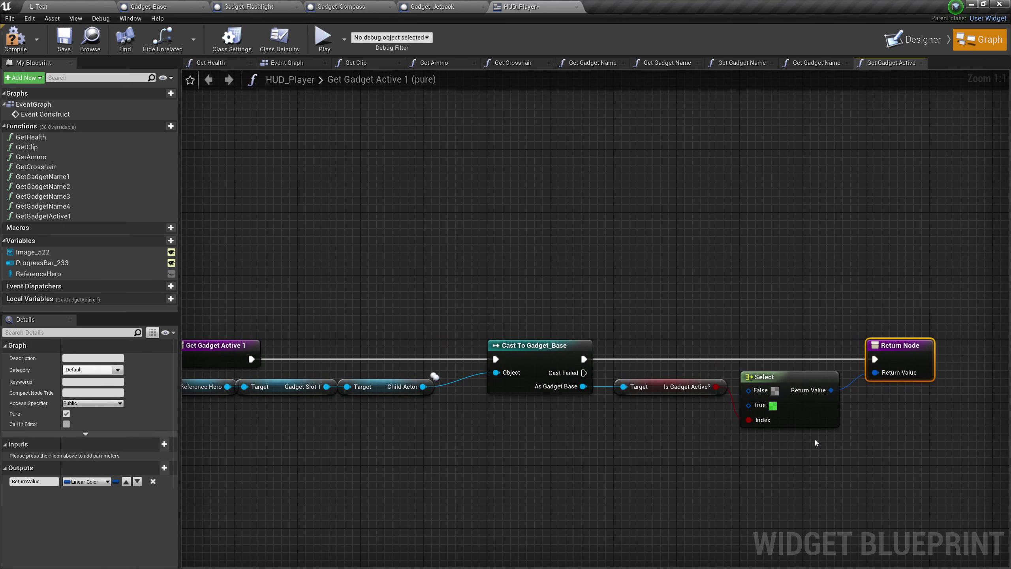
right_click_drag(815, 441, 816, 477)
Step: Select the Reference Hero-to-Select node chain, then wrap the Gadget Slot 2 text in a Border
left_click_drag(816, 477, 240, 377)
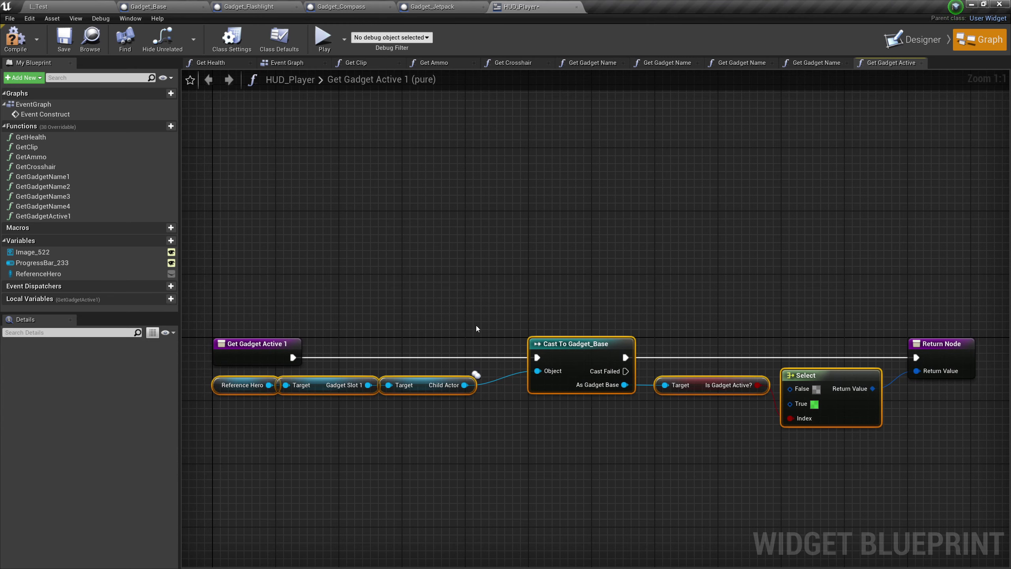
left_click(912, 39)
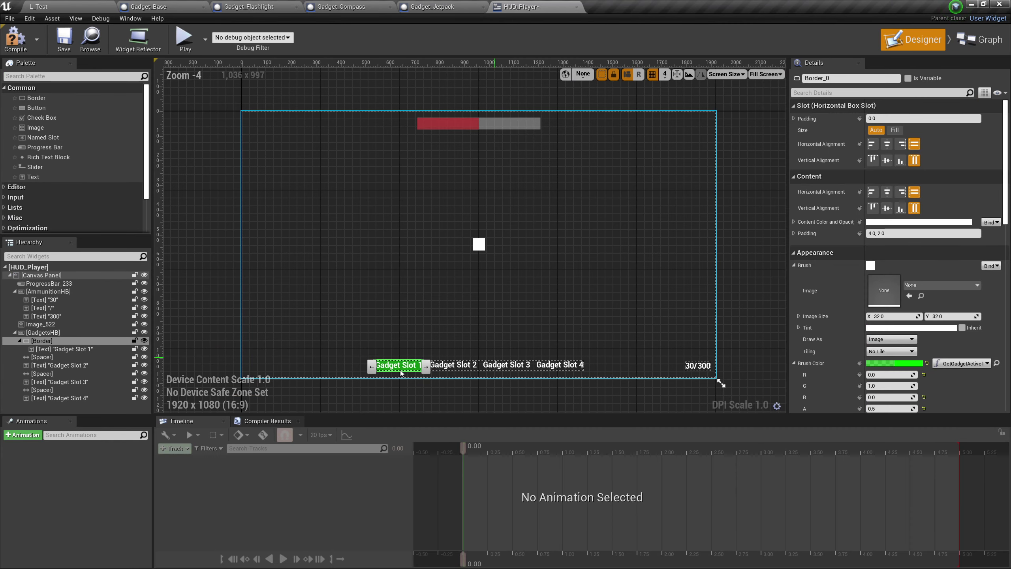
left_click(68, 365)
right_click(68, 365)
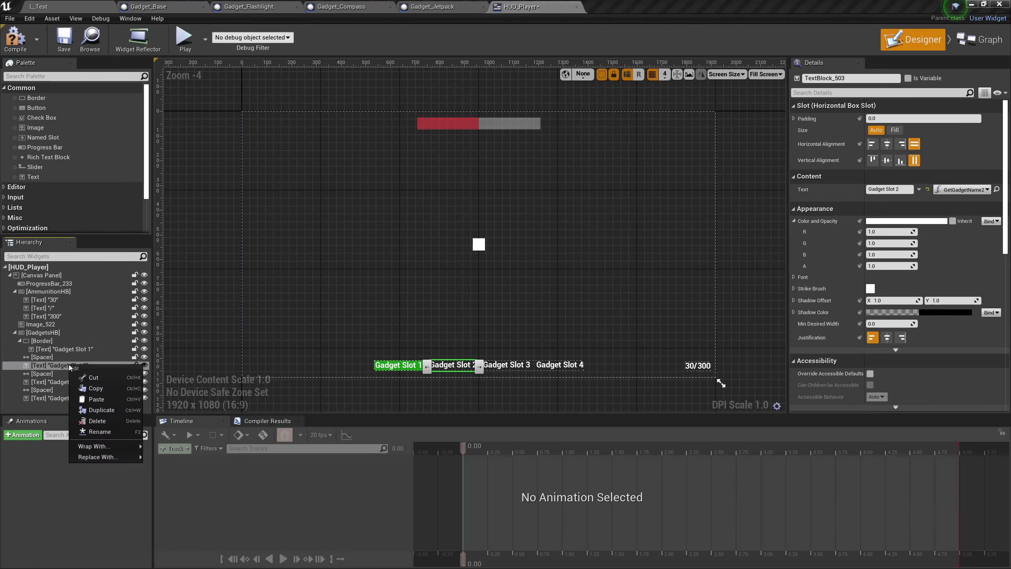
mouse_move(104, 446)
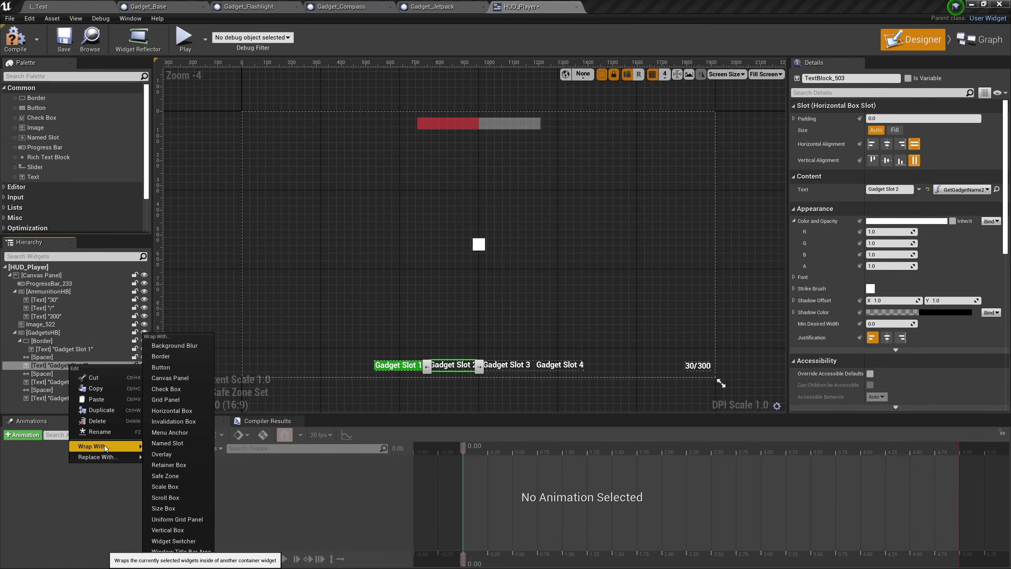
left_click(176, 357)
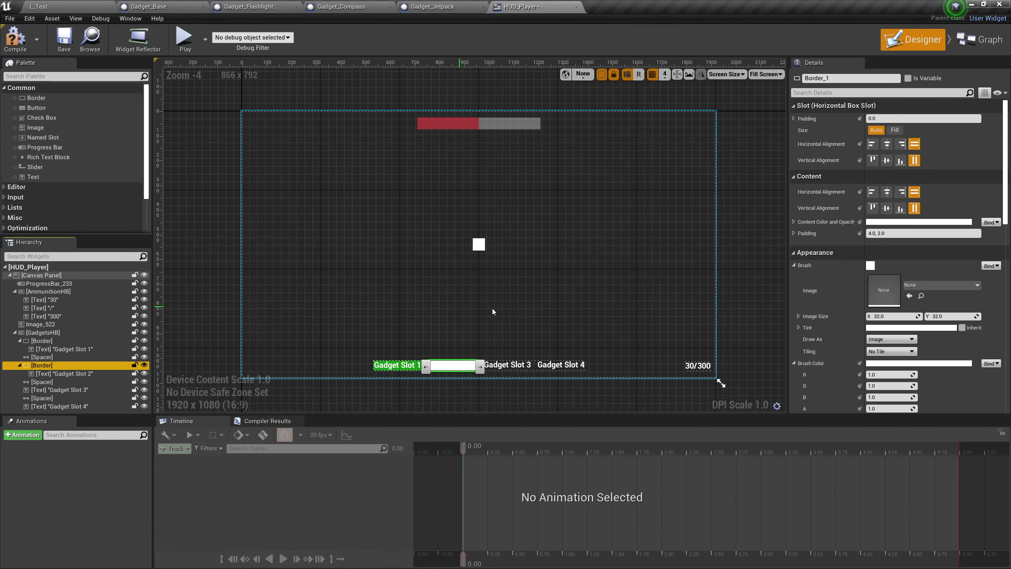
Step: Create a new binding for the new border's Brush Color
scroll(819, 294, "down", 3)
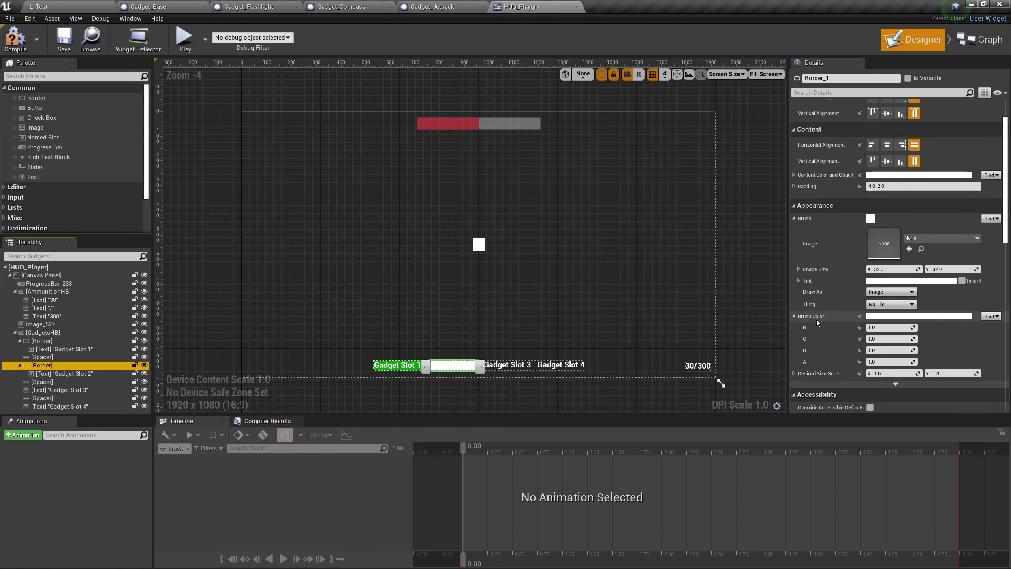
left_click(989, 317)
left_click(987, 327)
Step: Rename the binding GetGadgetActive2, paste the copied nodes, and wire execution and Select to Return
left_click(55, 227)
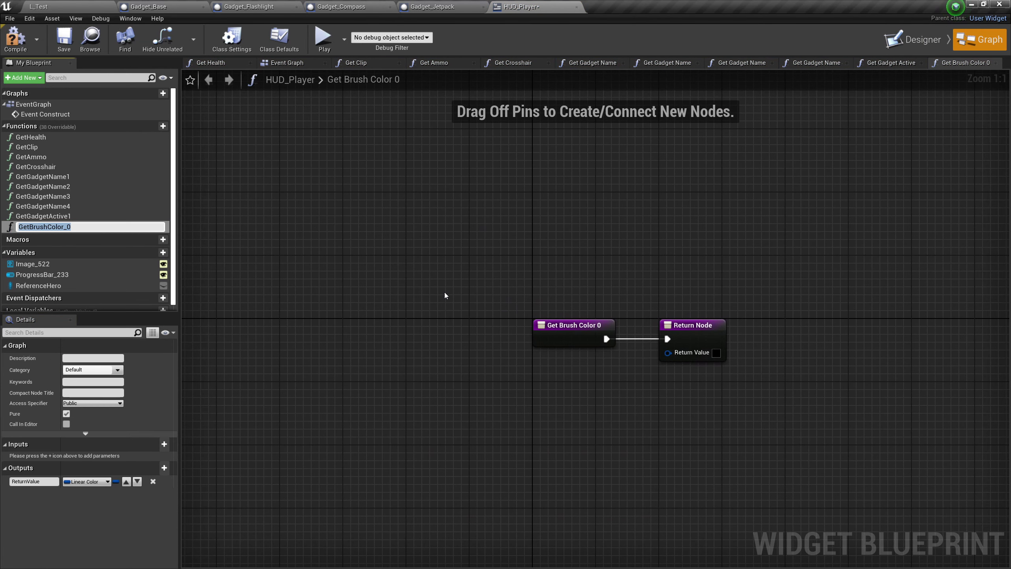
type("GetGadgetActive2")
key("Return")
left_click_drag(533, 338, 971, 338)
key("ctrl+v")
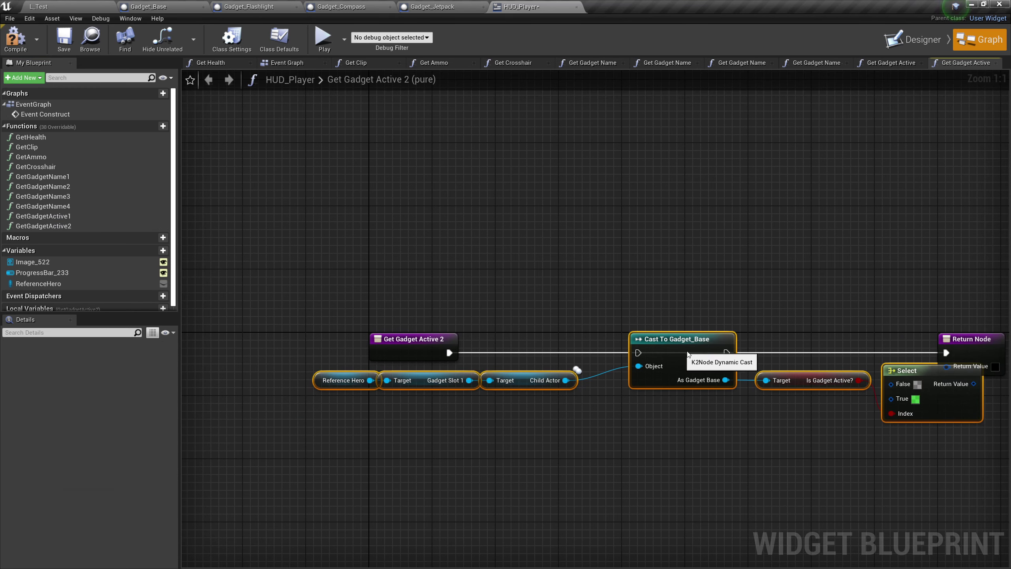
left_click_drag(638, 353, 449, 352)
right_click_drag(676, 239, 374, 251)
left_click_drag(739, 359, 668, 396)
left_click_drag(806, 361, 743, 361)
left_click(655, 323)
right_click_drag(654, 323, 902, 279)
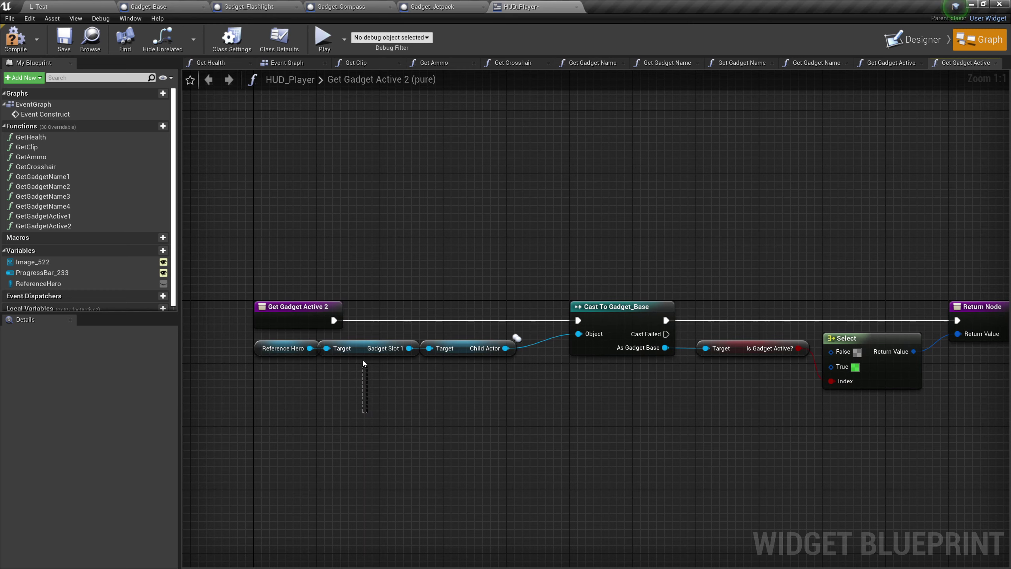
Step: Replace the Gadget Slot 1 getter with Get Gadget Slot 2, feeding the Child Actor lookup
left_click_drag(364, 357, 370, 448)
key("Delete")
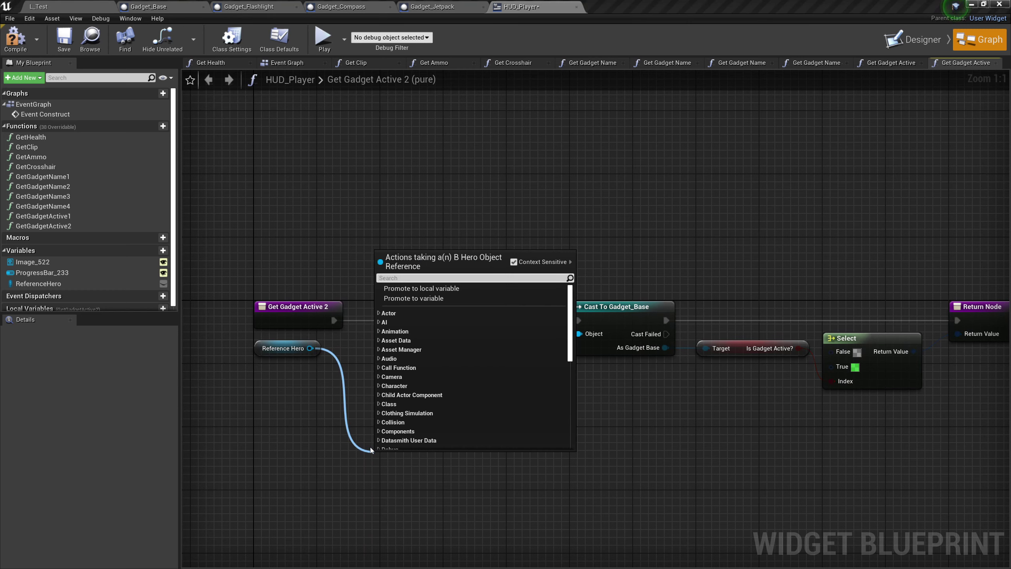
type("get gadget slot 2")
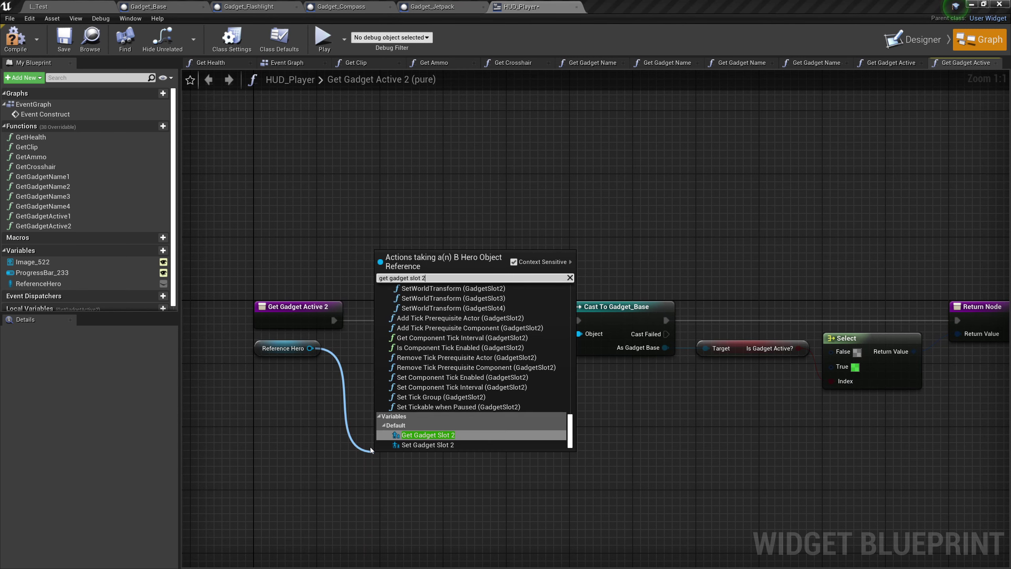
left_click(436, 434)
left_click_drag(413, 454, 429, 349)
right_click_drag(662, 313, 636, 311)
Step: Select the Border wrapping the Gadget Slot 3 text in the Designer hierarchy
left_click(913, 39)
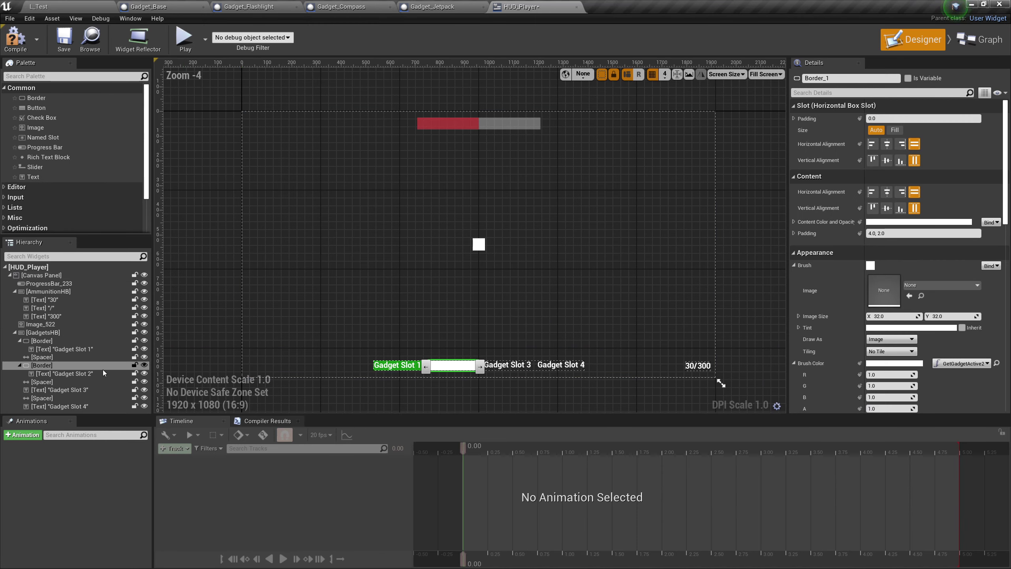
right_click(64, 396)
key("Escape")
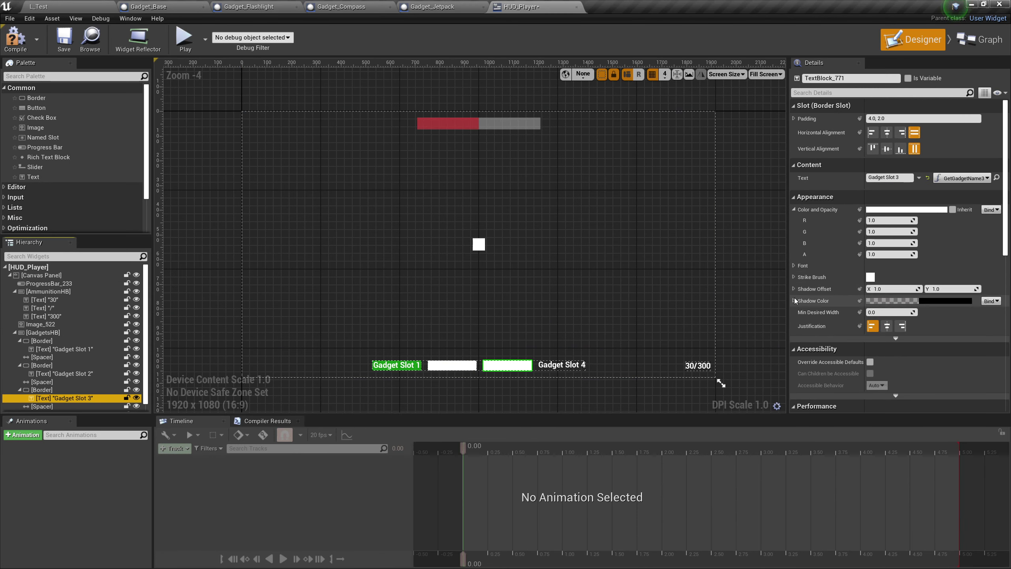
left_click(62, 389)
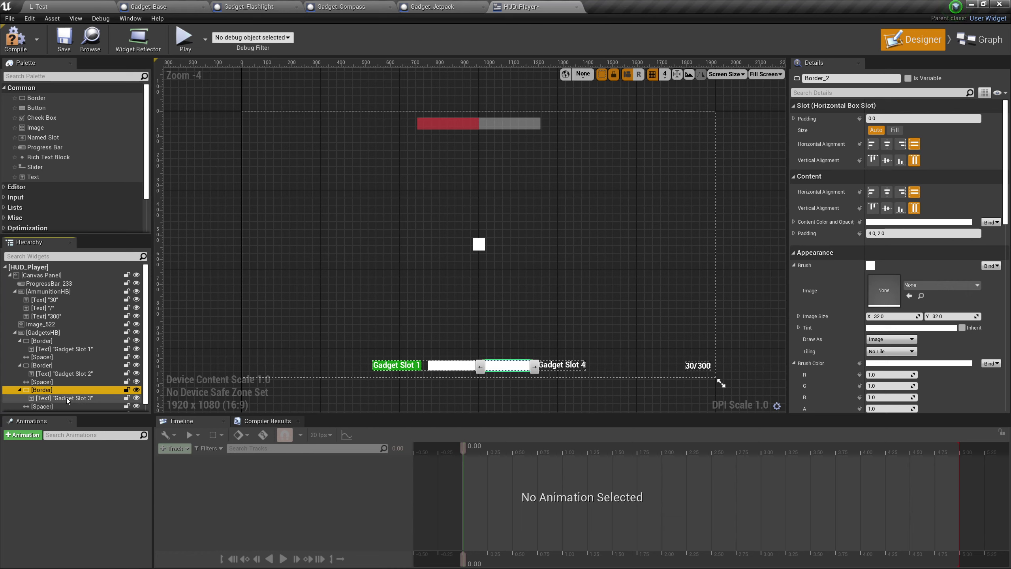
left_click(74, 398)
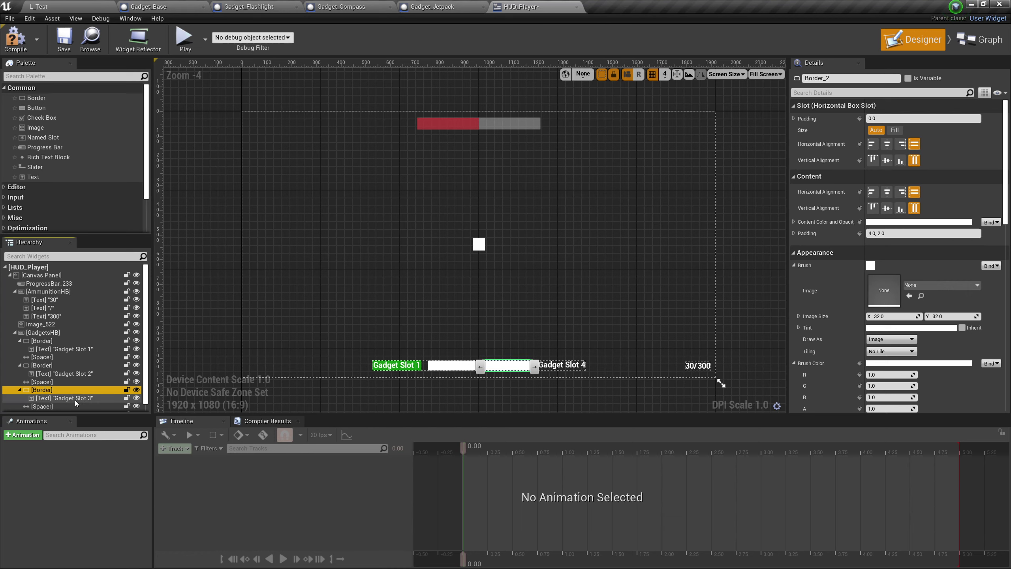
left_click(47, 390)
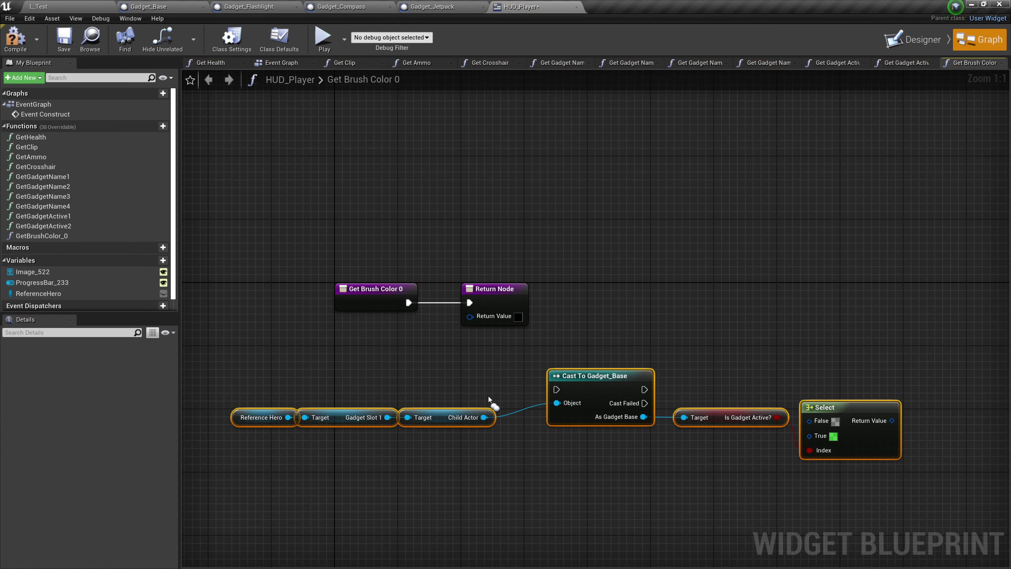
Step: Arrange the pasted cast-and-Select nodes in the new colour function
left_click_drag(486, 293, 993, 294)
left_click_drag(599, 380, 700, 289)
right_click_drag(1003, 301, 750, 307)
Step: Swap the Gadget Slot 1 getter for Get Gadget Slot 3 in the third border's function
left_click_drag(750, 306, 819, 306)
right_click_drag(190, 368, 388, 356)
left_click(398, 328)
key("Delete")
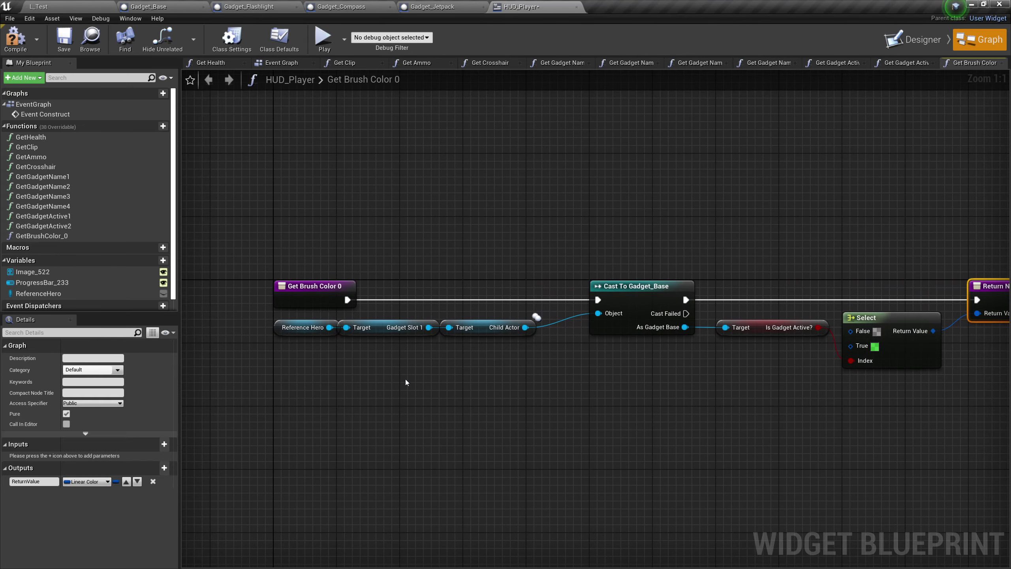
left_click_drag(330, 327, 417, 428)
left_click(461, 404)
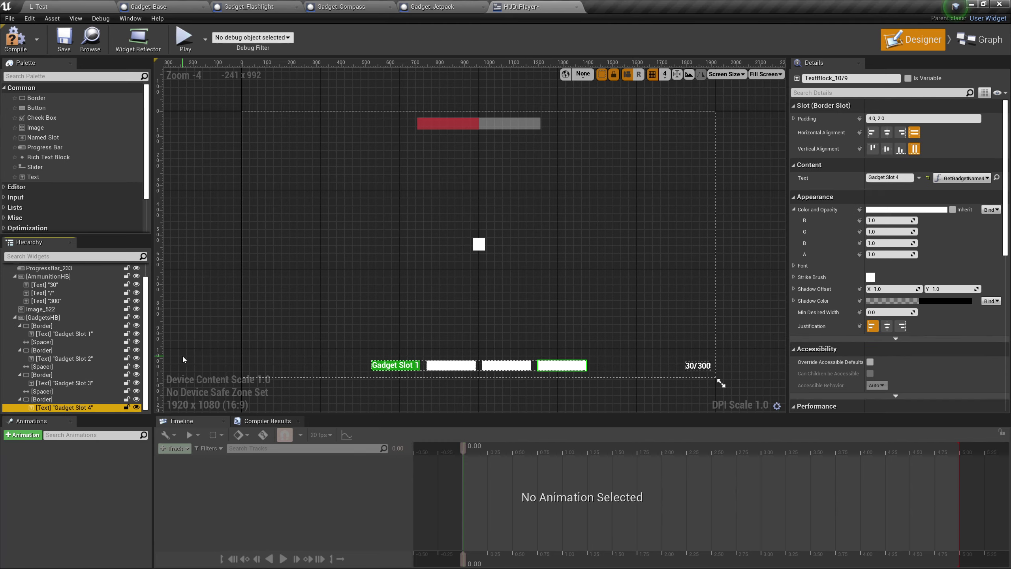
Step: Bind the fourth border's brush colour and add Get Gadget Slot 4 from Reference Hero
left_click(970, 347)
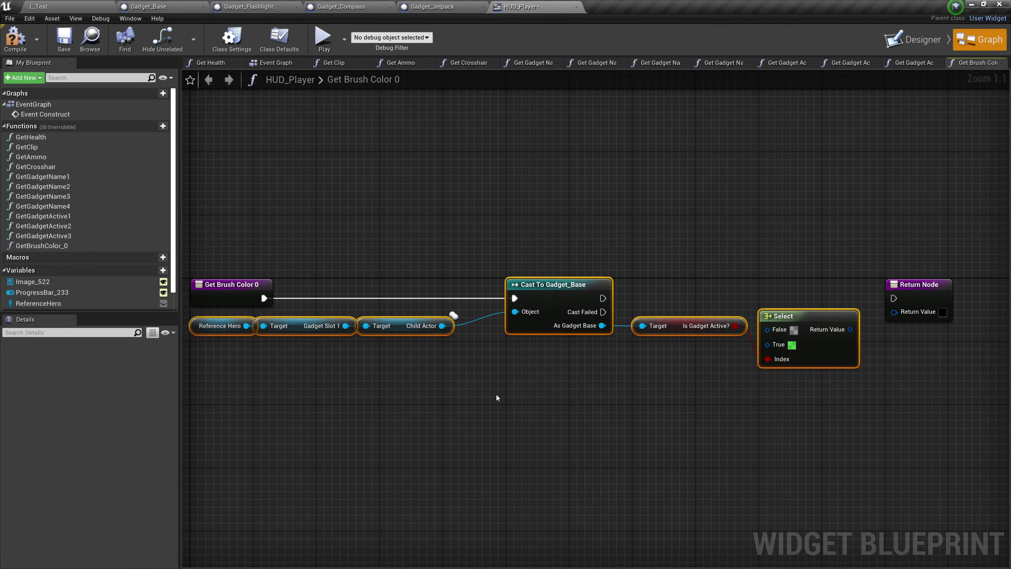
left_click_drag(246, 325, 331, 424)
left_click(384, 407)
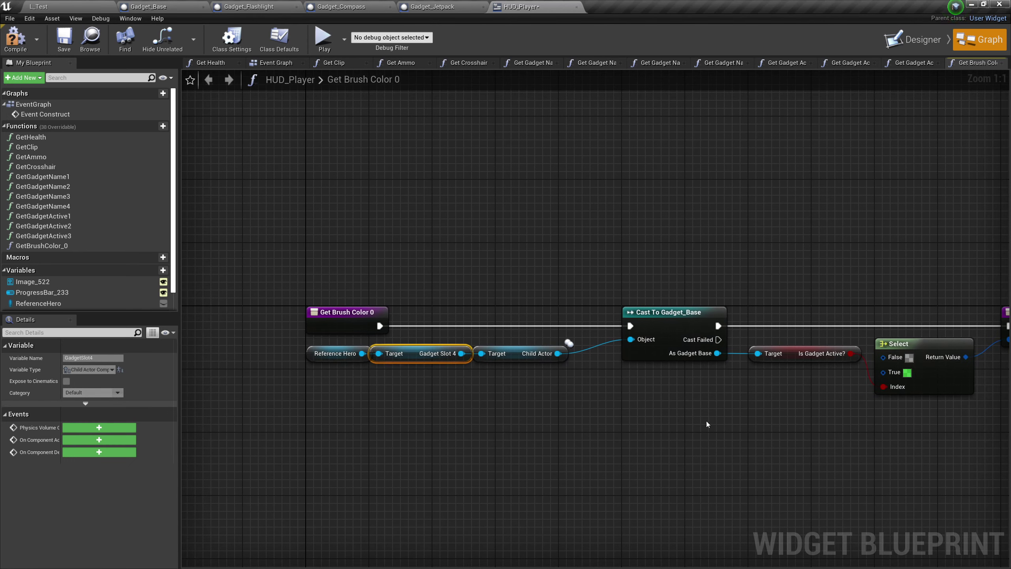
Step: Rename the function GetGadgetActive4, then compile and save the widget blueprint
key("F2")
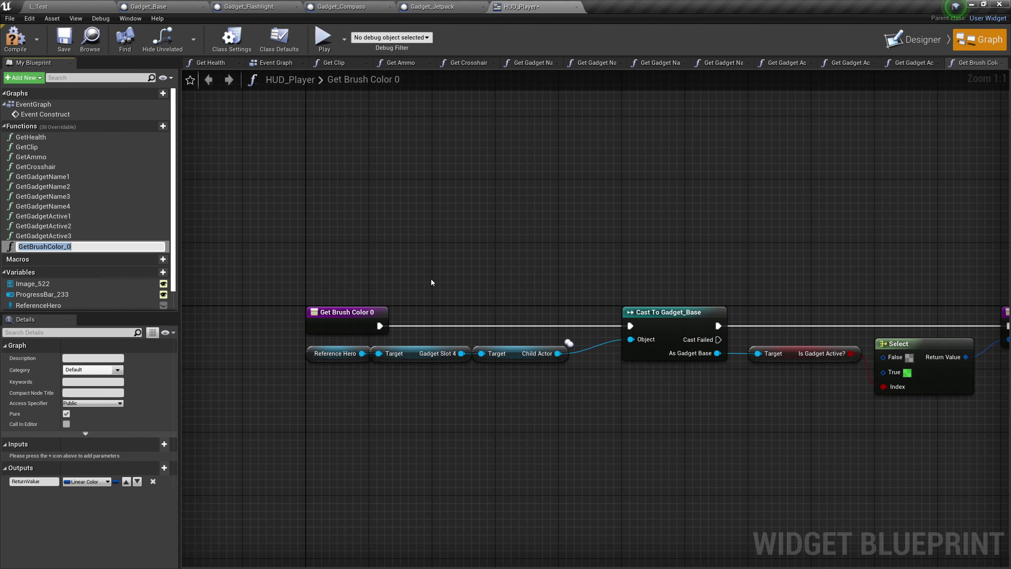
type("GetGadgetActive4")
key("Return")
left_click(432, 283)
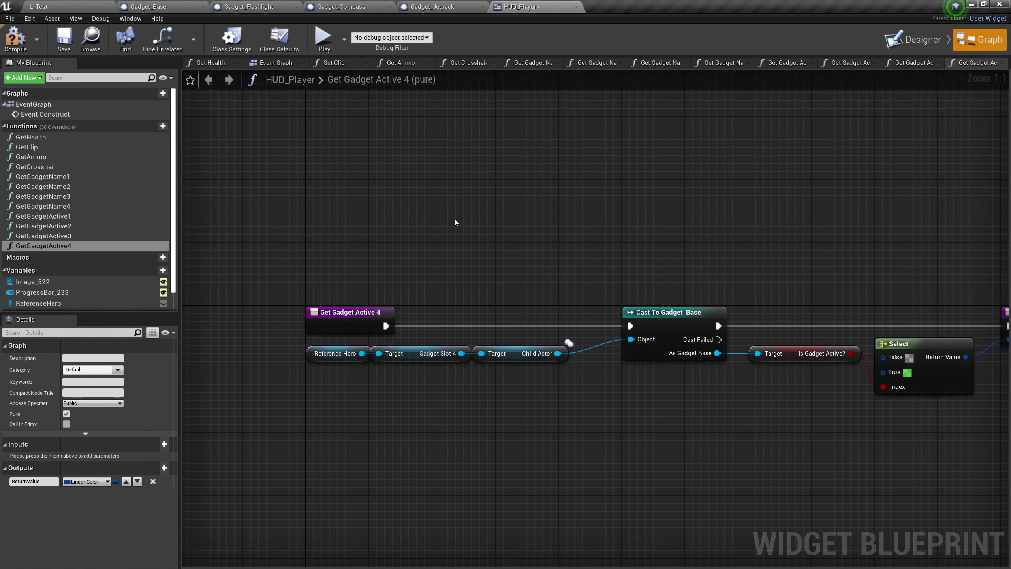
left_click(15, 38)
left_click(63, 38)
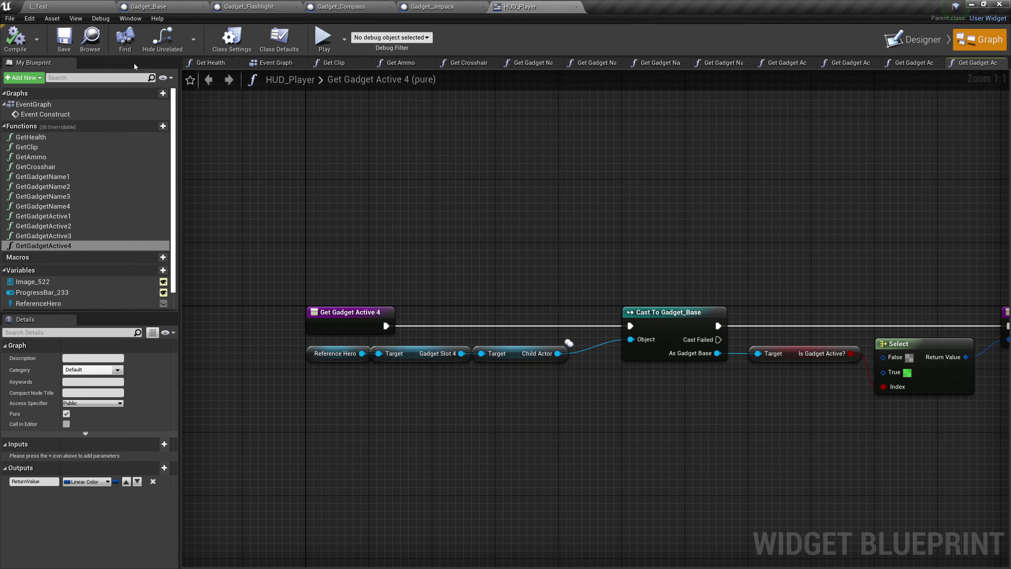
Step: Select all four gadget slot borders together in the Hierarchy
left_click(912, 39)
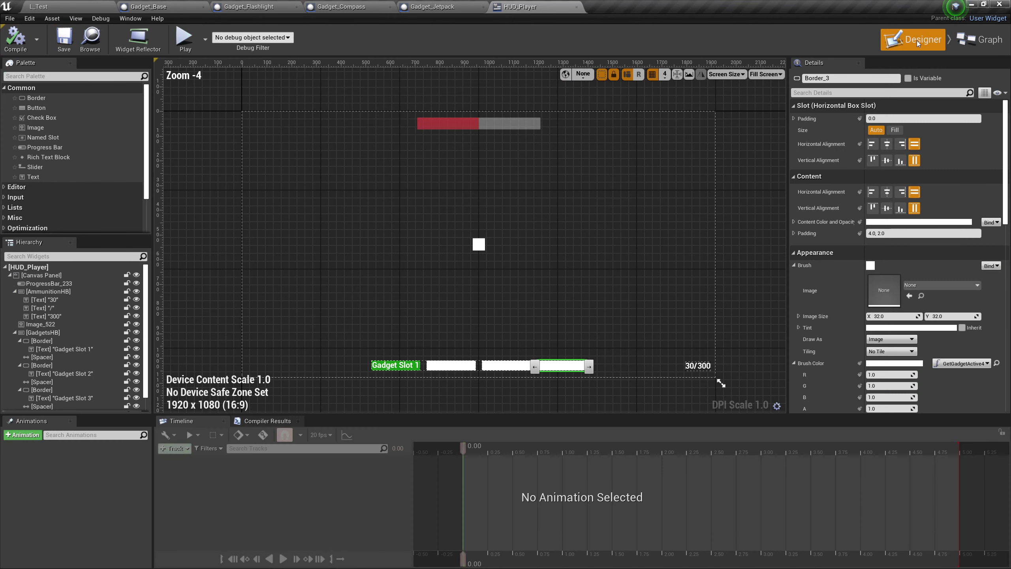
left_click(54, 340)
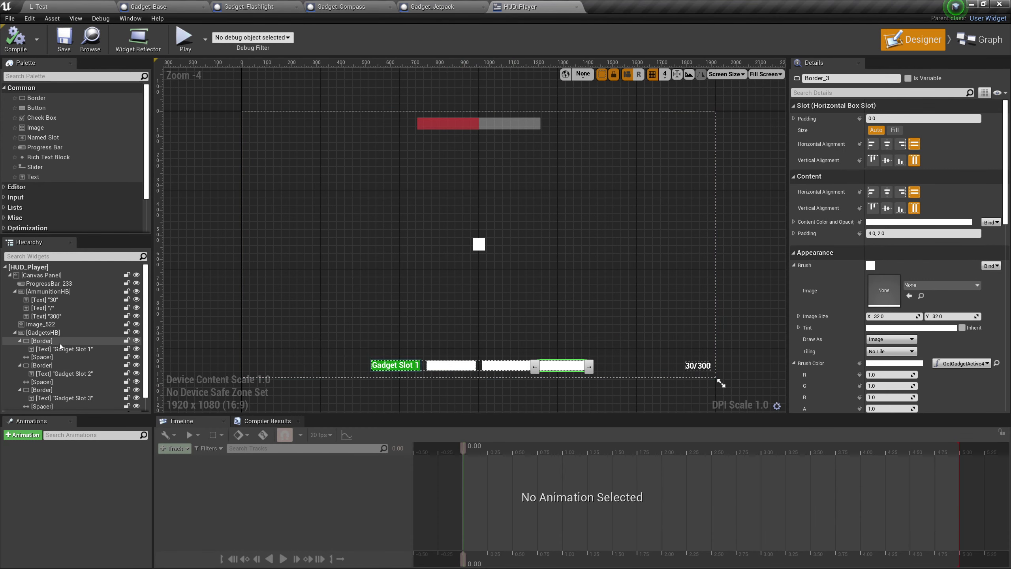
left_click(63, 366, "ctrl")
left_click(64, 389, "ctrl")
scroll(68, 368, "down", 1)
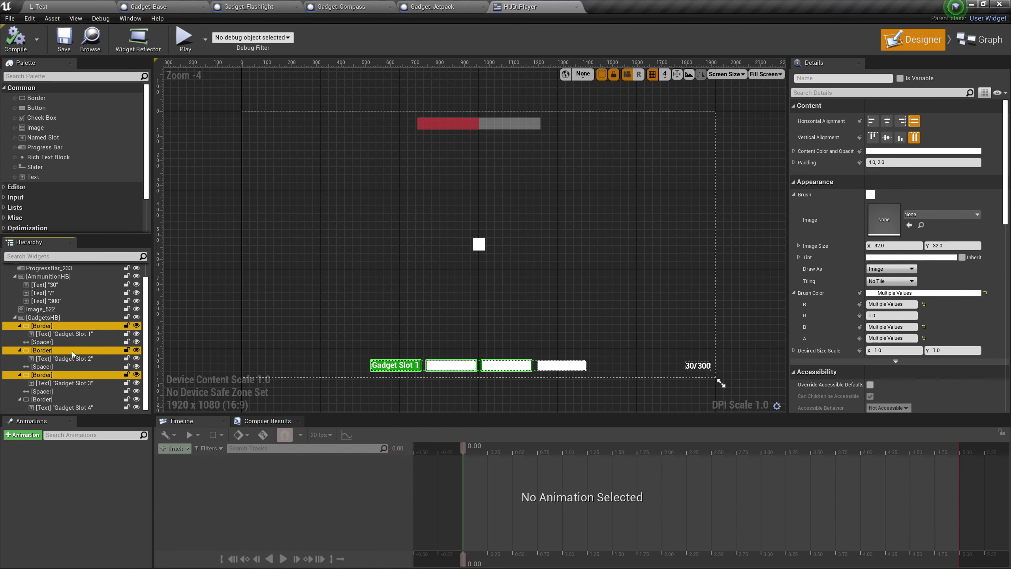
left_click(82, 399, "ctrl")
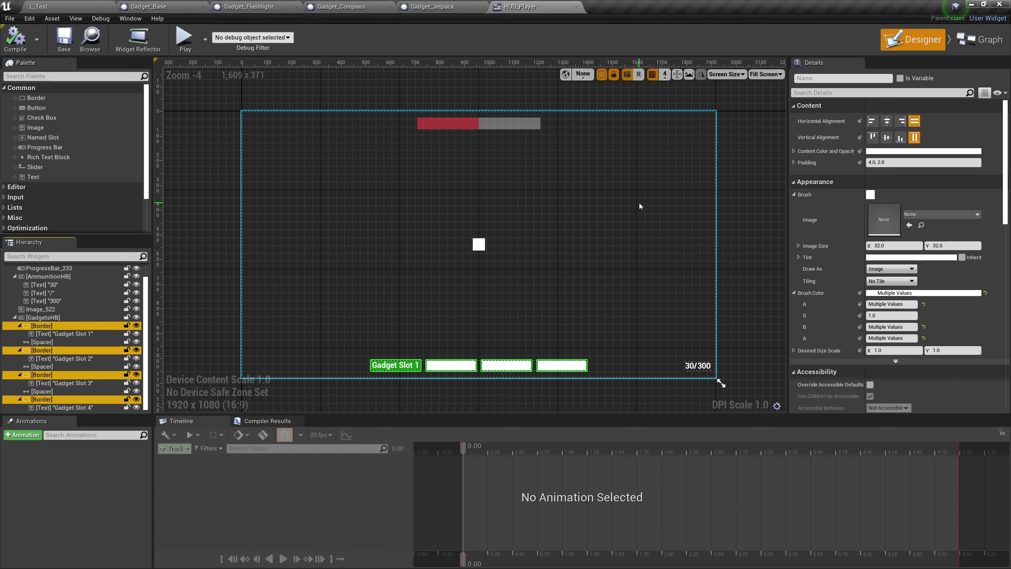
Step: Set their shared Brush Color to R 0, B 0 and alpha 0.5, keeping green at 1
left_click(904, 304)
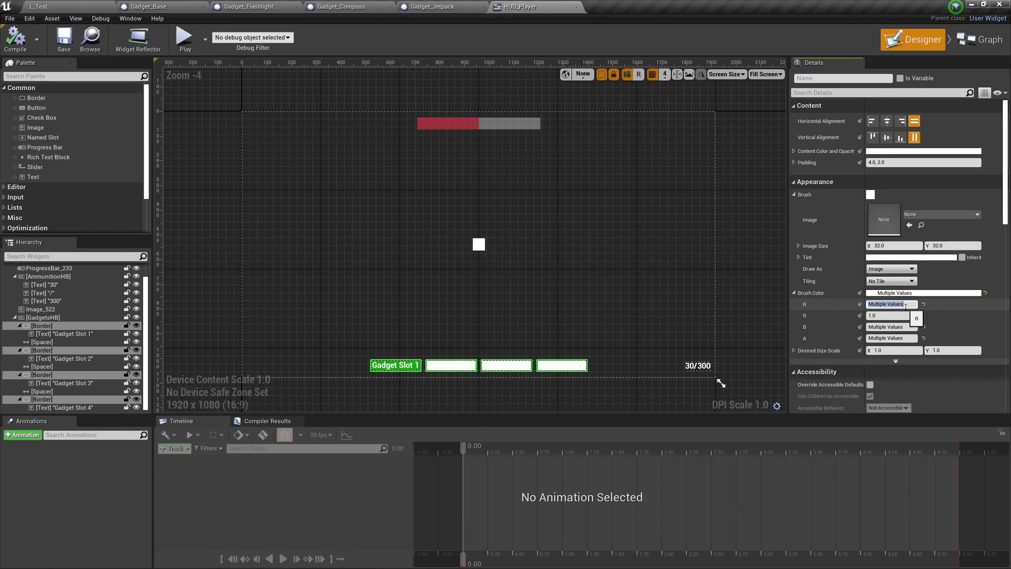
type("0")
key("Return")
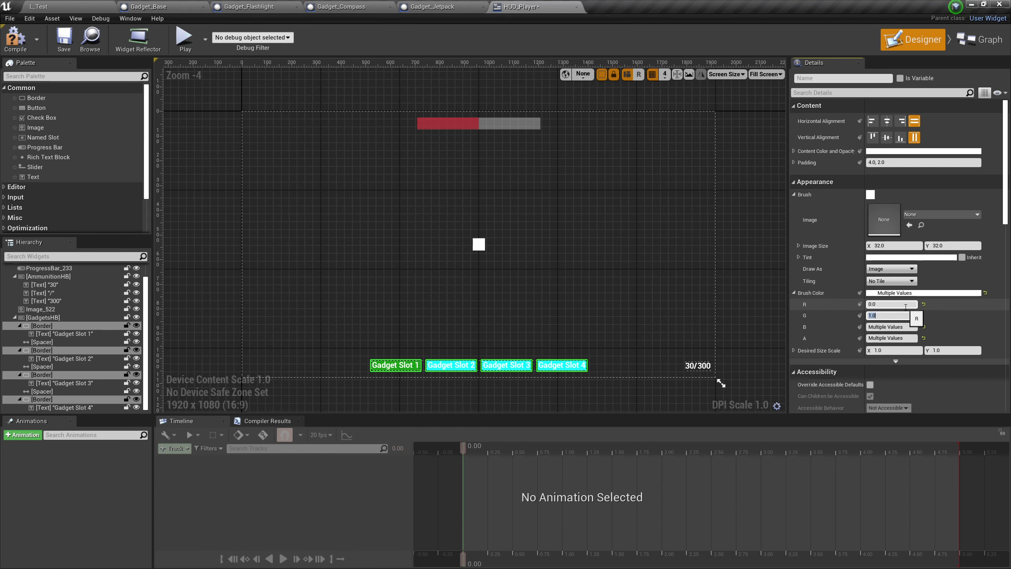
left_click(912, 326)
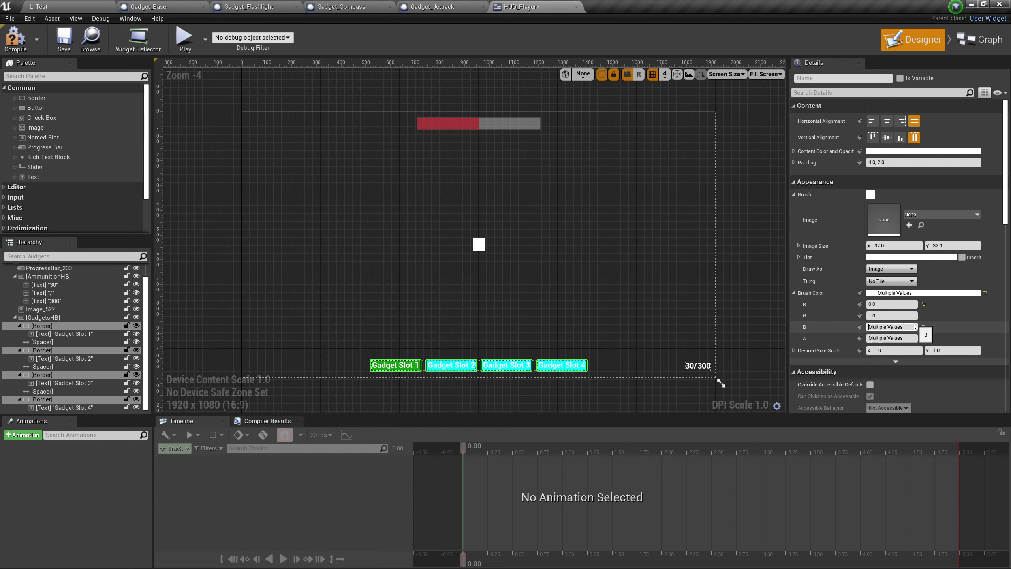
type("0")
key("Tab")
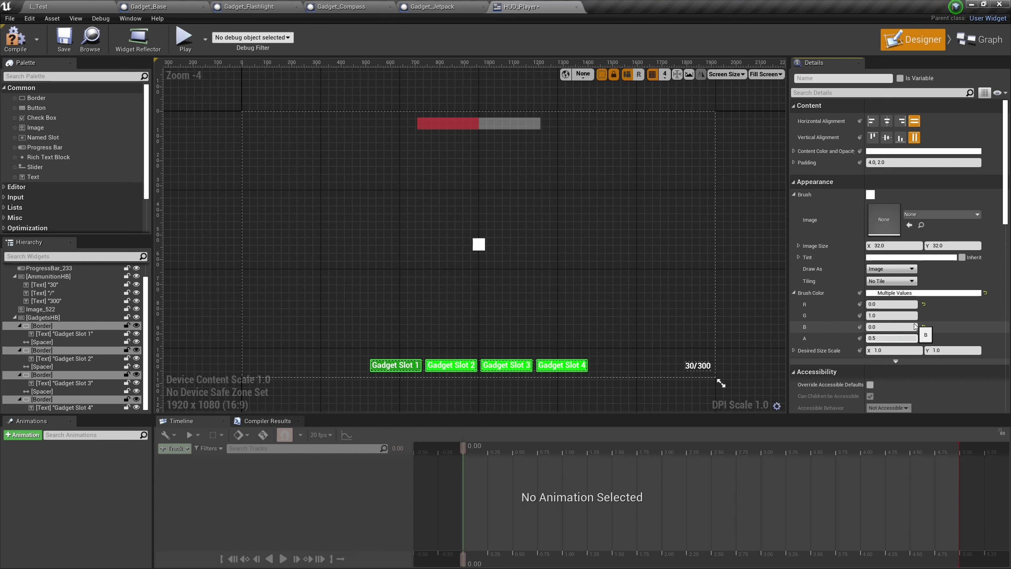
type("0.5")
key("Return")
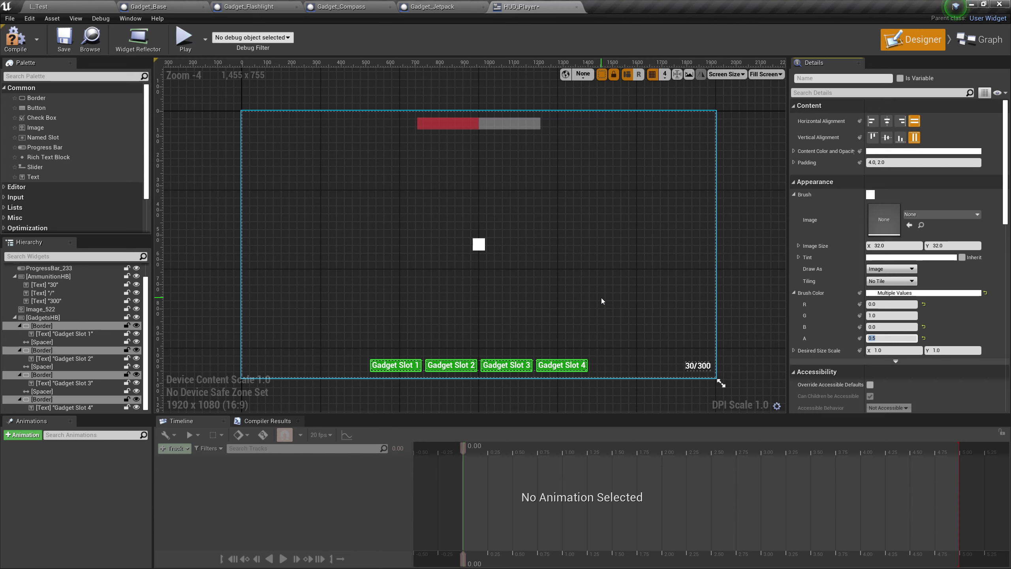
Step: Compile and save HUD_Player, then start playing the L_Test level
left_click(15, 38)
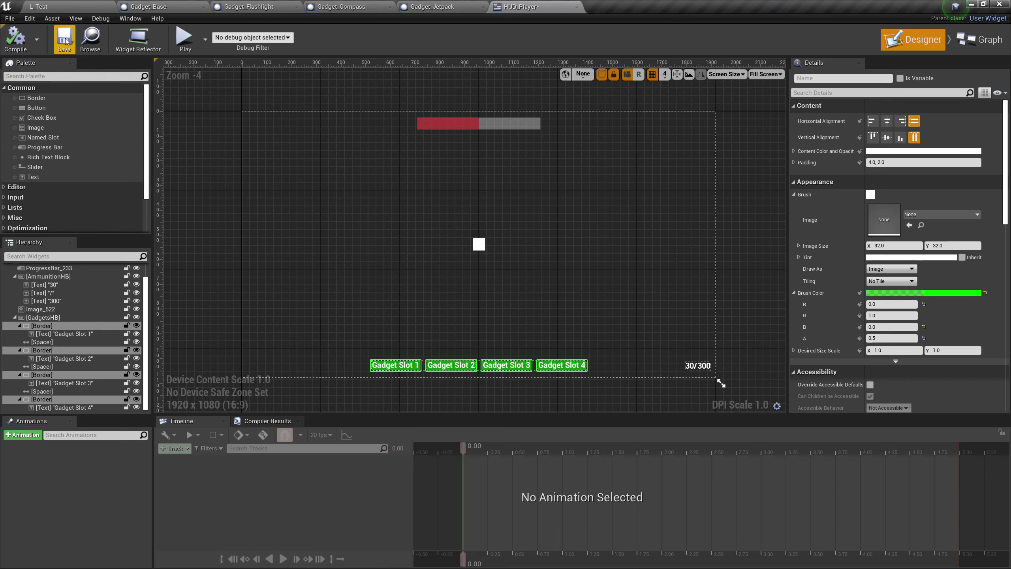
left_click(63, 38)
left_click(38, 6)
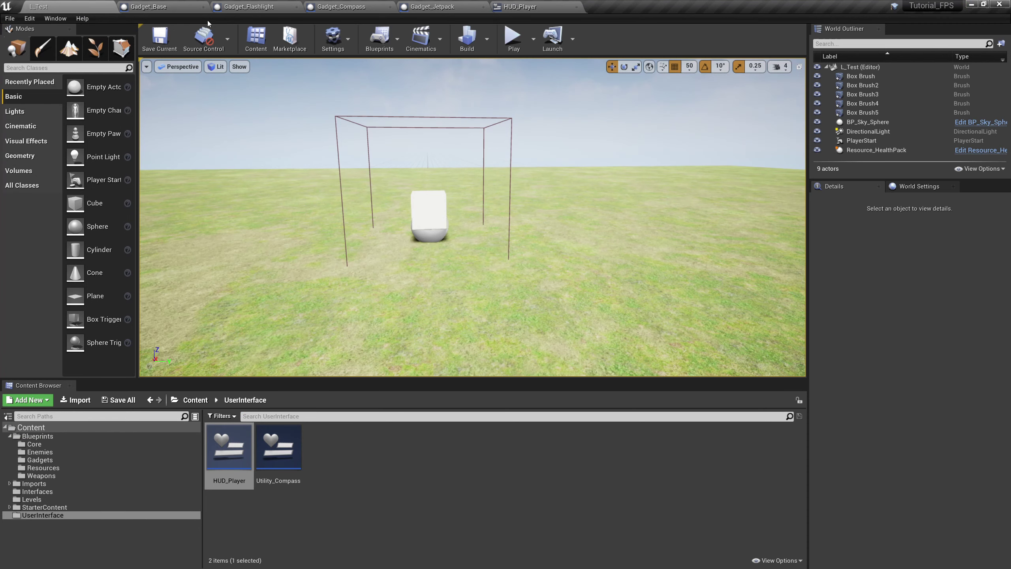
left_click(513, 40)
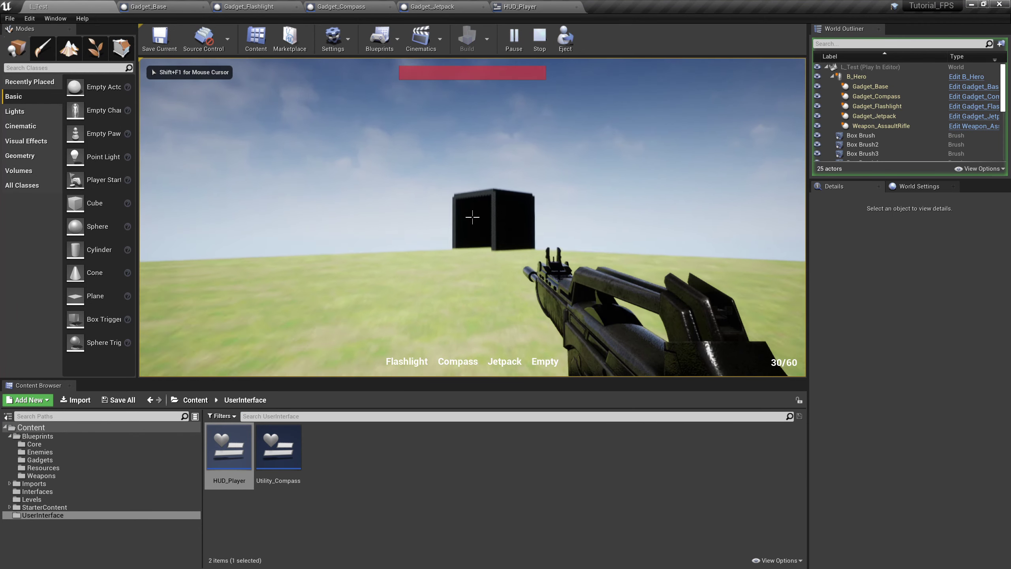
Step: Toggle the Flashlight on and off, then activate Compass and Jetpack to check the green highlights
key("1")
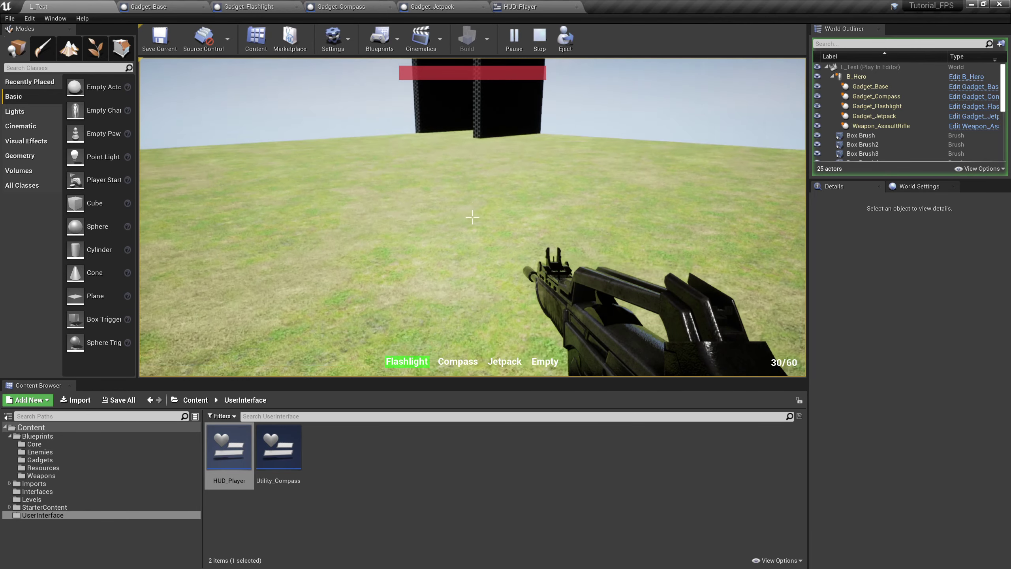
key("1")
key("2")
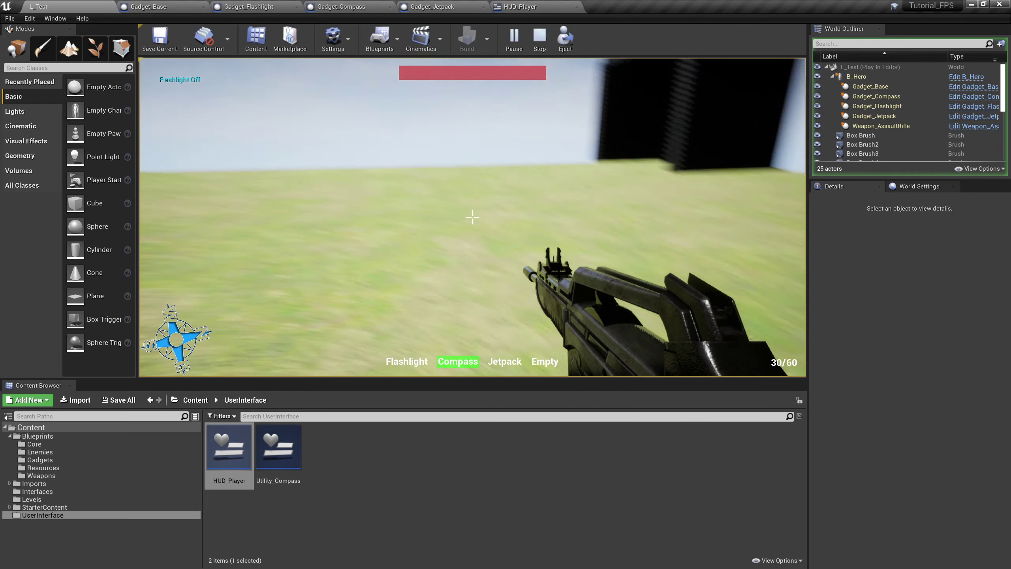
key("3")
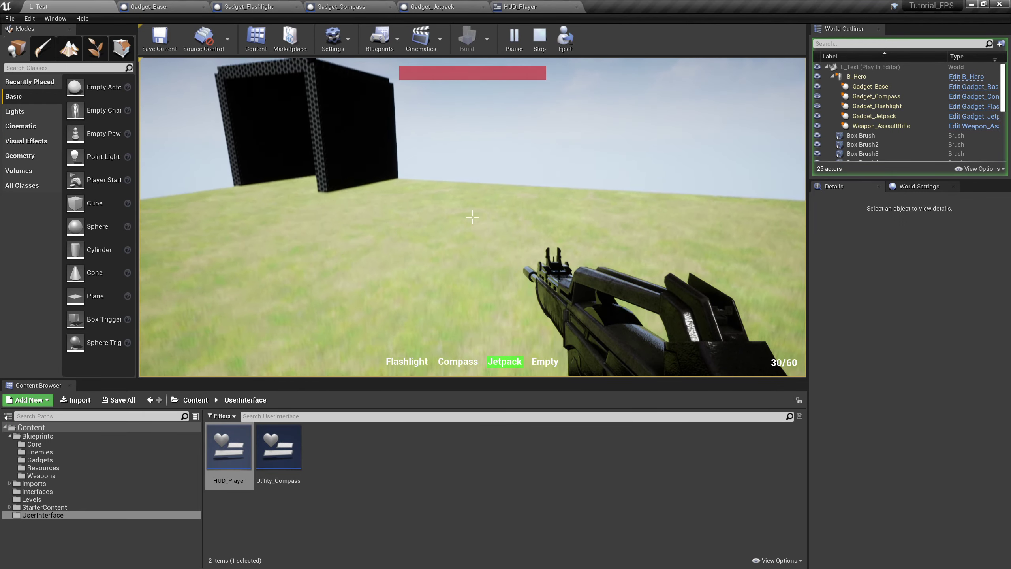